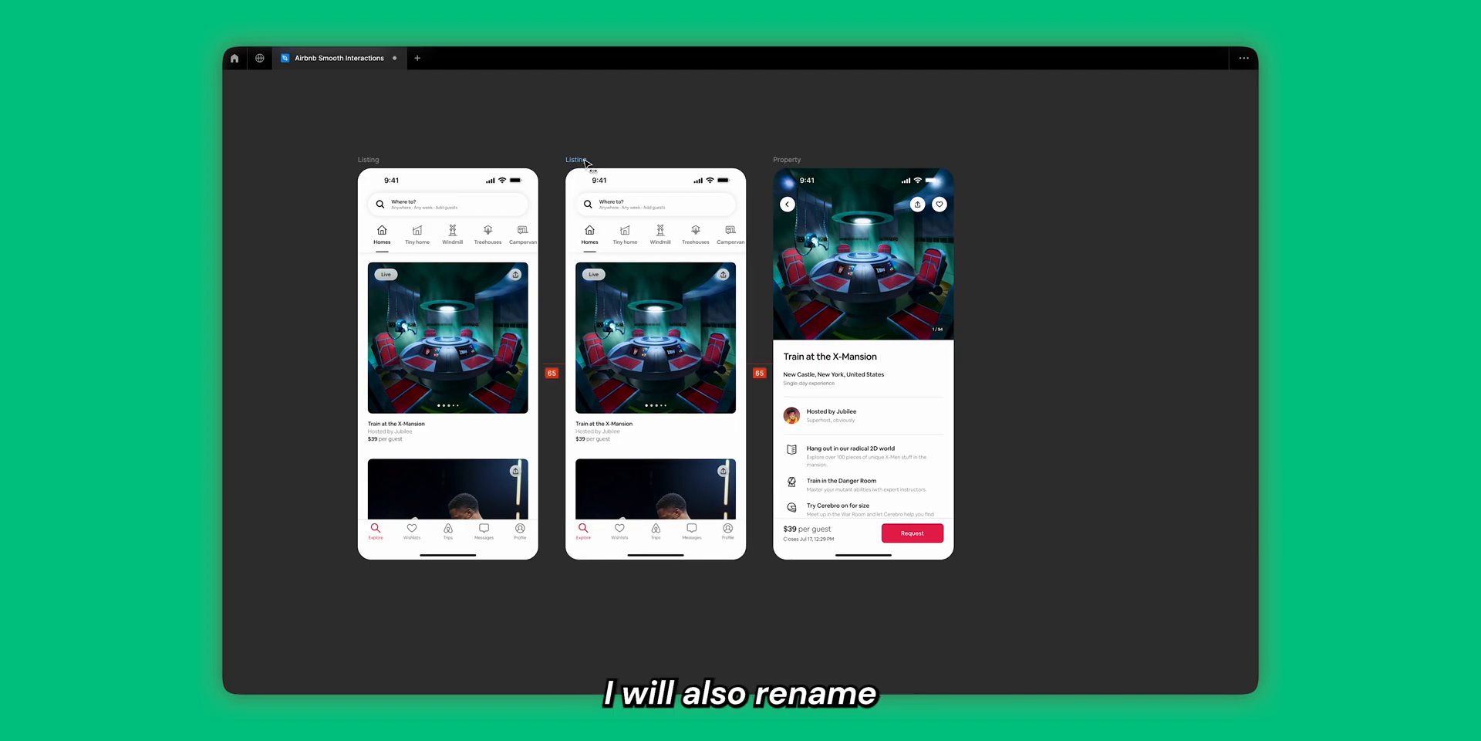
Step: Rename the first Listing artboard as Start
{"action": "double_click", "coordinate": [368, 160]}
{"action": "type", "text": "St"}
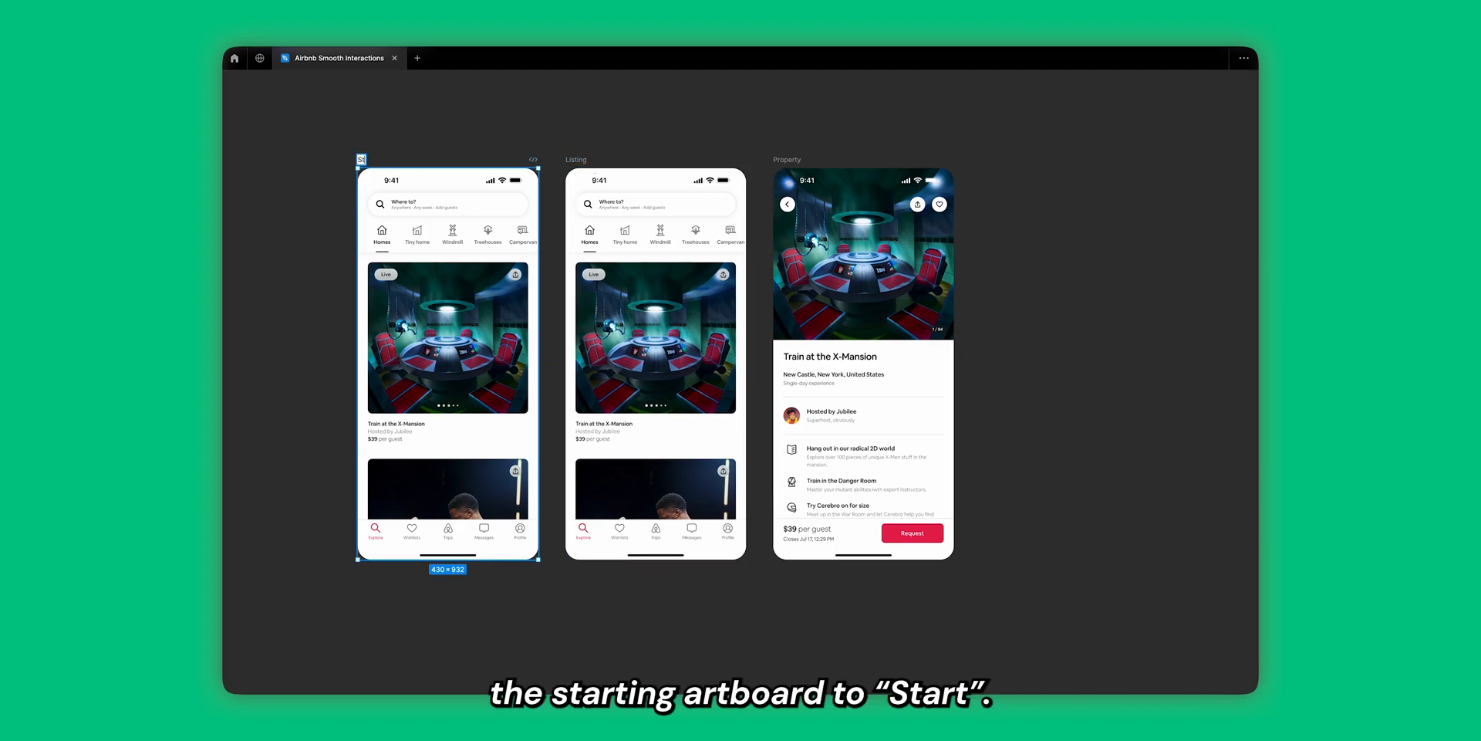
{"action": "type", "text": "art"}
{"action": "key", "text": "Return"}
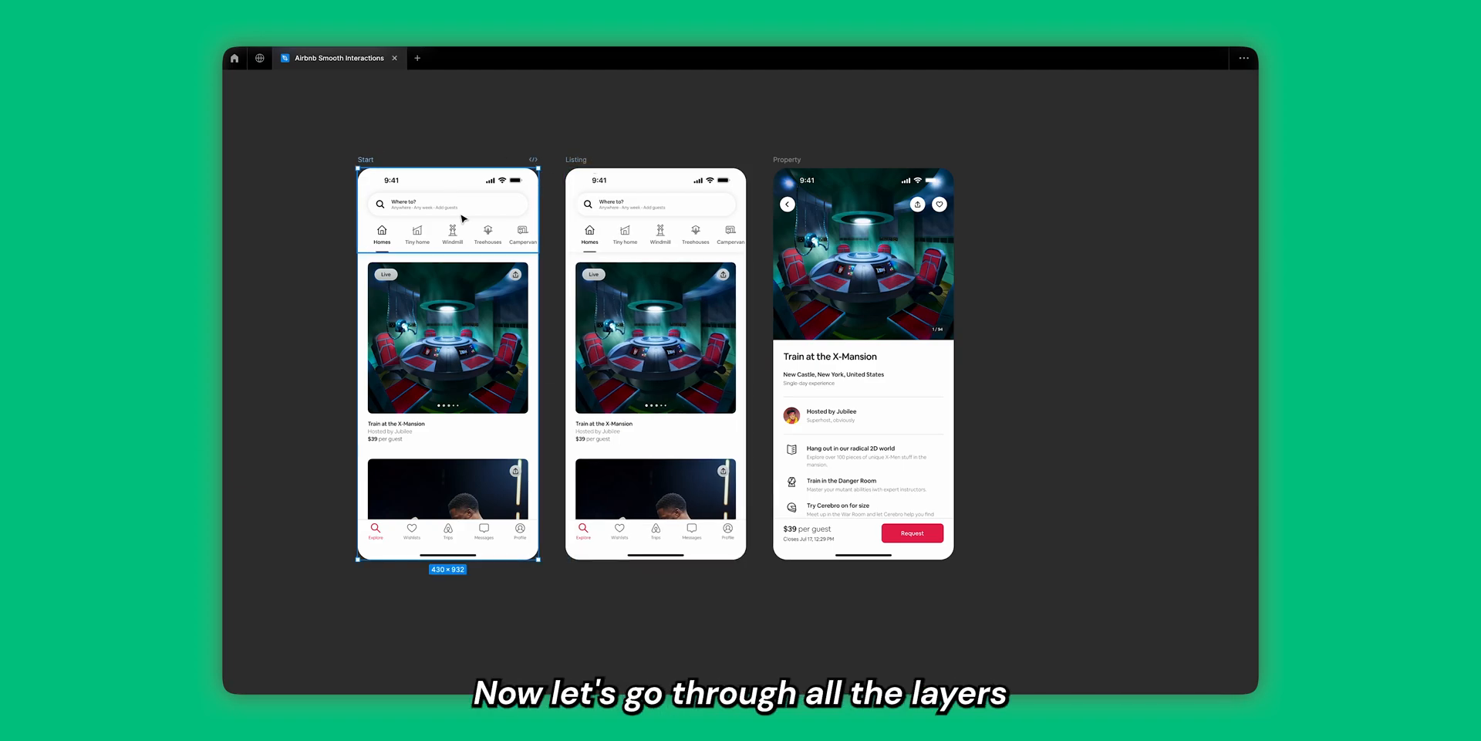
Step: Select the first property card in the Start artboard and show the hidden interface panels
{"action": "scroll", "coordinate": [463, 217], "scroll_direction": "left", "scroll_amount": 3}
{"action": "scroll", "coordinate": [463, 217], "scroll_direction": "down", "scroll_amount": 1}
{"action": "left_click", "coordinate": [617, 312]}
{"action": "scroll", "coordinate": [615, 307], "scroll_direction": "up", "scroll_amount": 3}
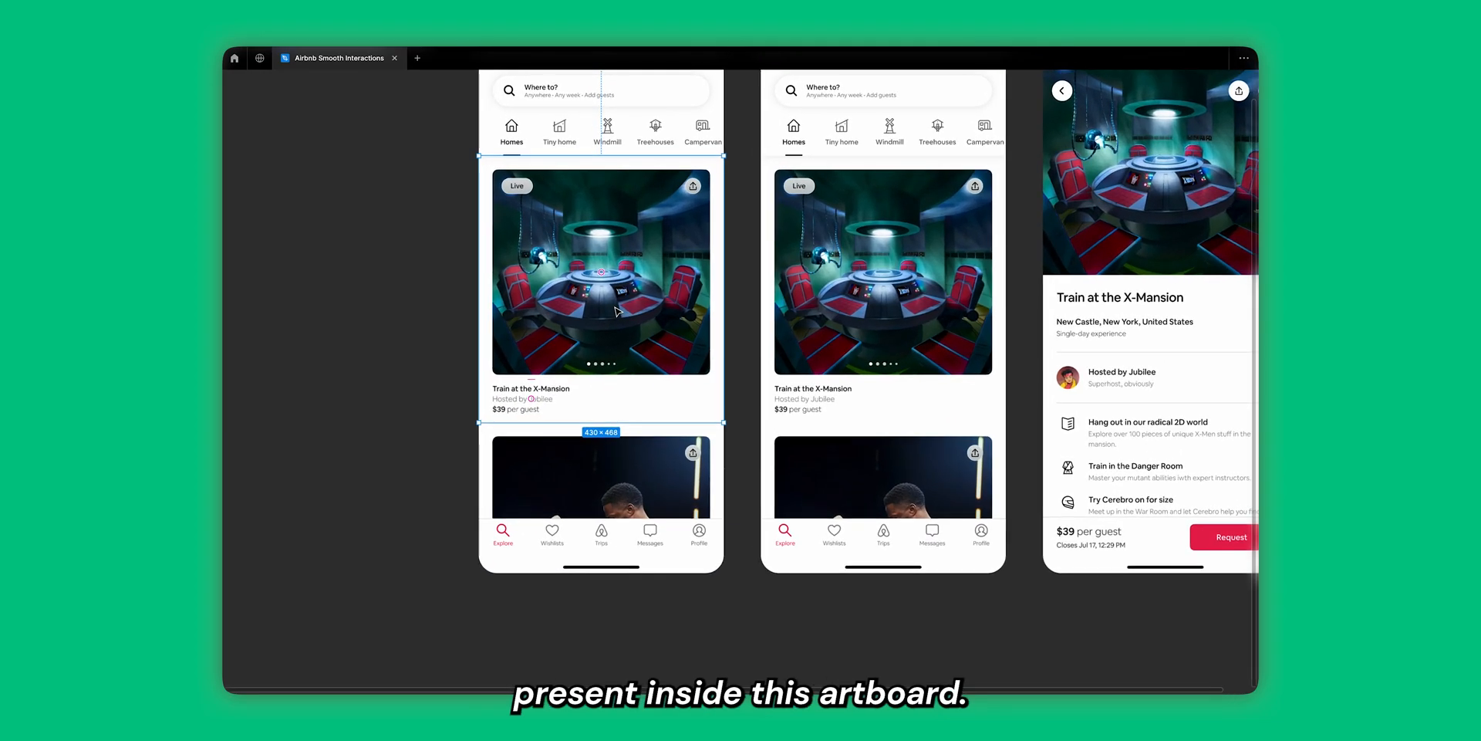
{"action": "key", "text": "super+backslash"}
Step: Examine the Start artboard's Property, Prop Image, Header, Status Bar, Bottom Nav and Home Indicator layers, and how the header animates in the prototype
{"action": "scroll", "coordinate": [614, 306], "scroll_direction": "left", "scroll_amount": 2}
{"action": "scroll", "coordinate": [614, 306], "scroll_direction": "up", "scroll_amount": 2}
{"action": "scroll", "coordinate": [615, 306], "scroll_direction": "up", "scroll_amount": 1}
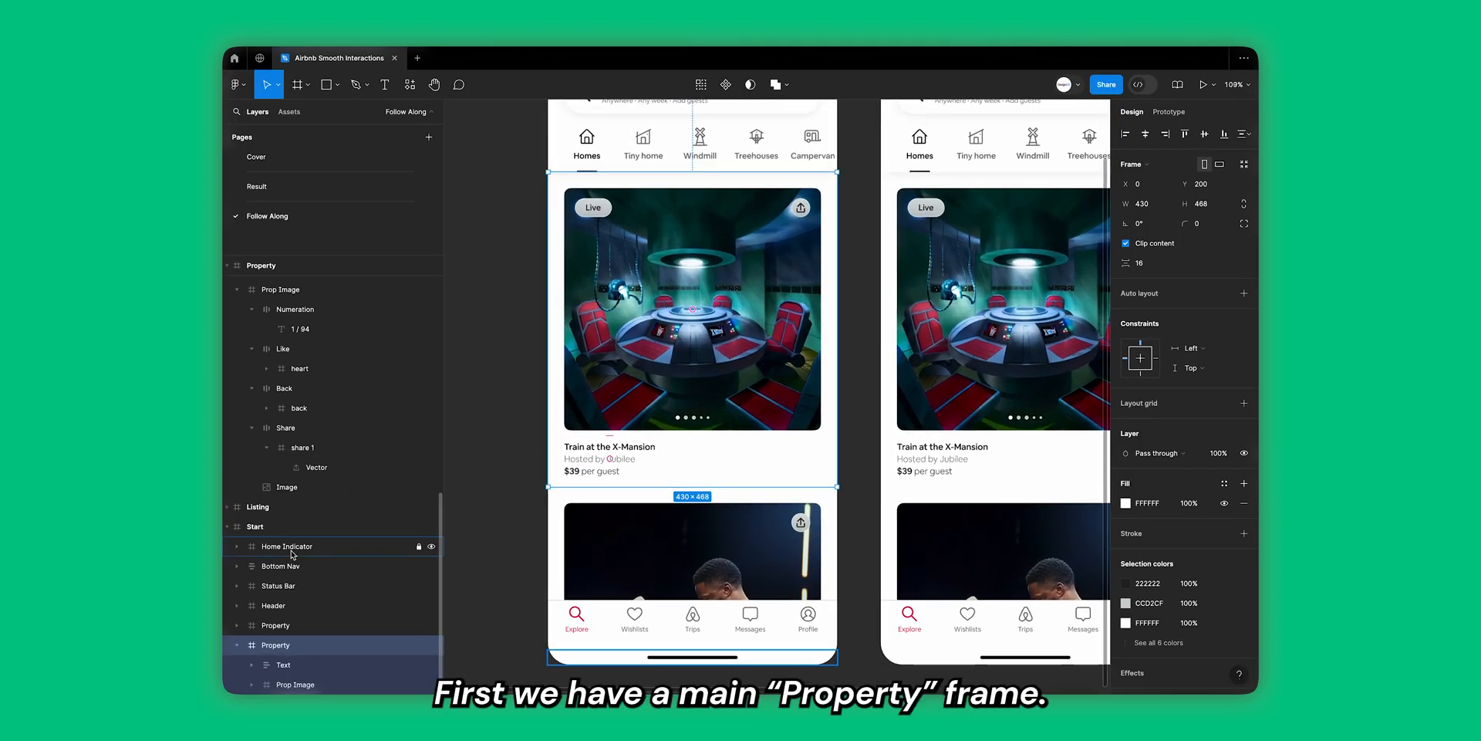
{"action": "left_click", "coordinate": [294, 685]}
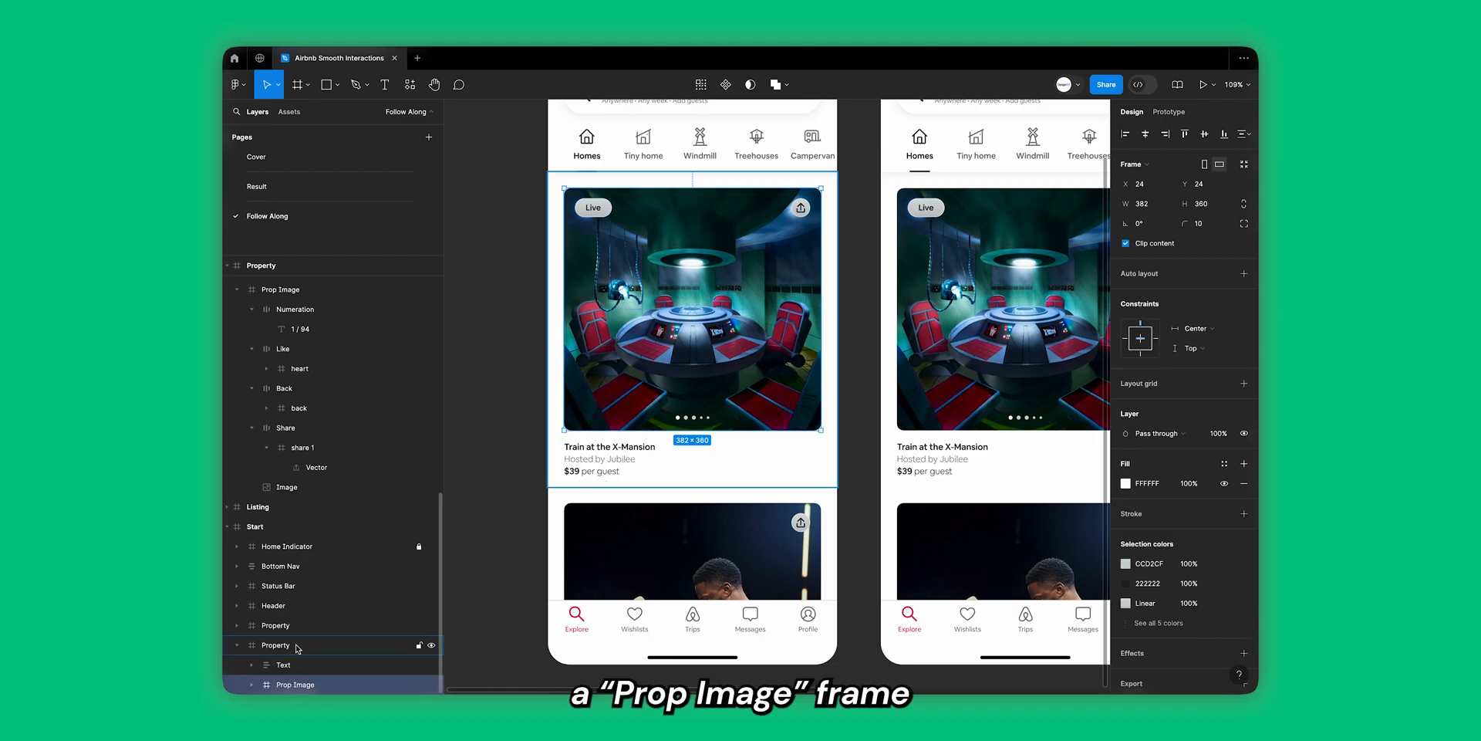
{"action": "left_click", "coordinate": [297, 645]}
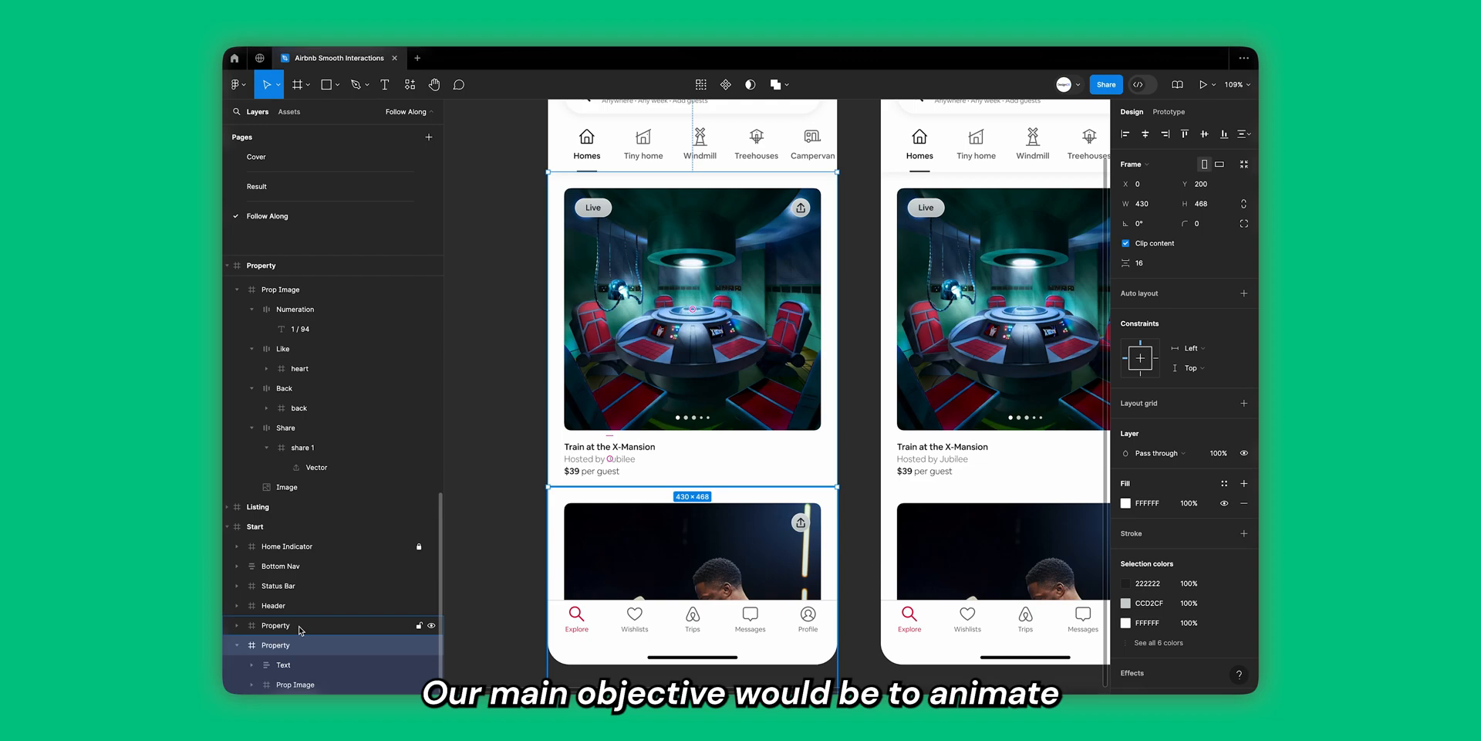
{"action": "left_click", "coordinate": [301, 628]}
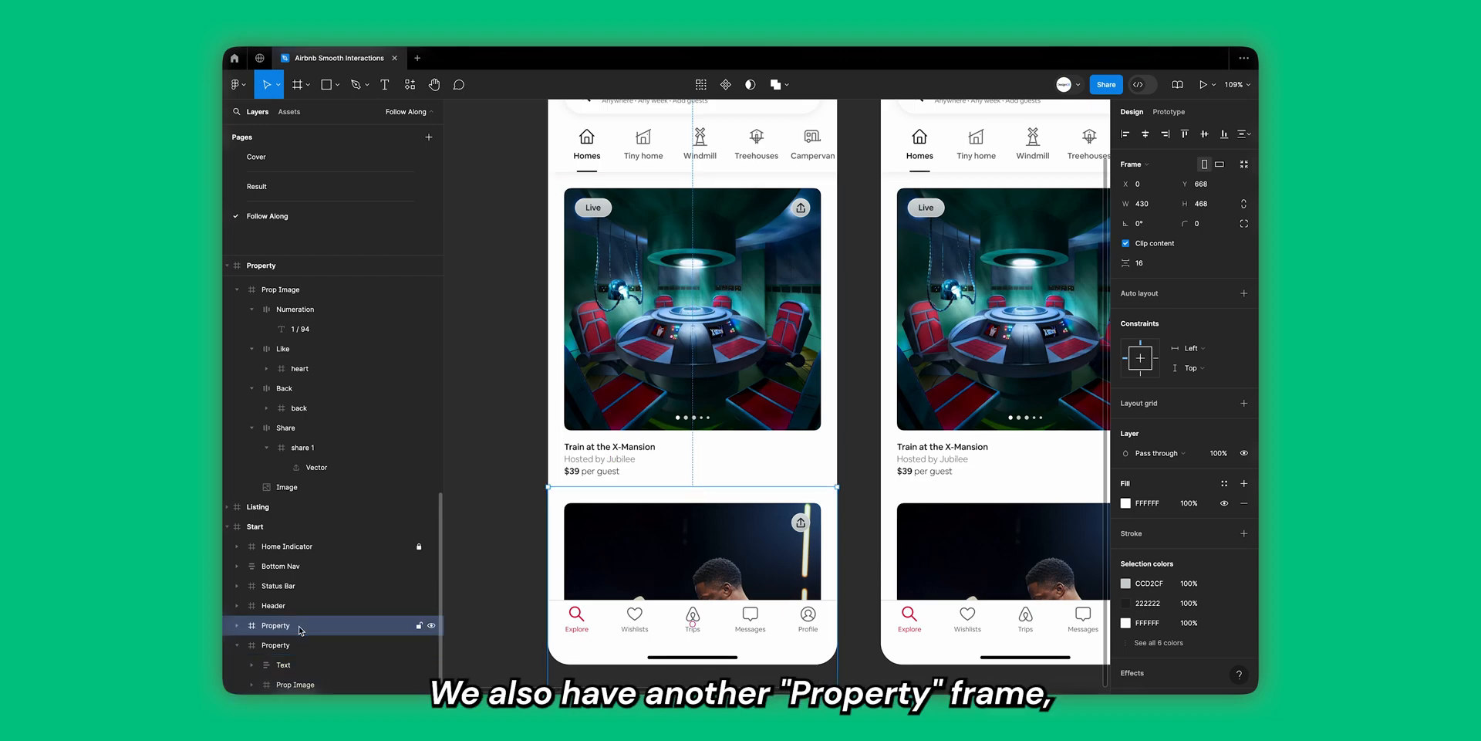
{"action": "left_click", "coordinate": [300, 607]}
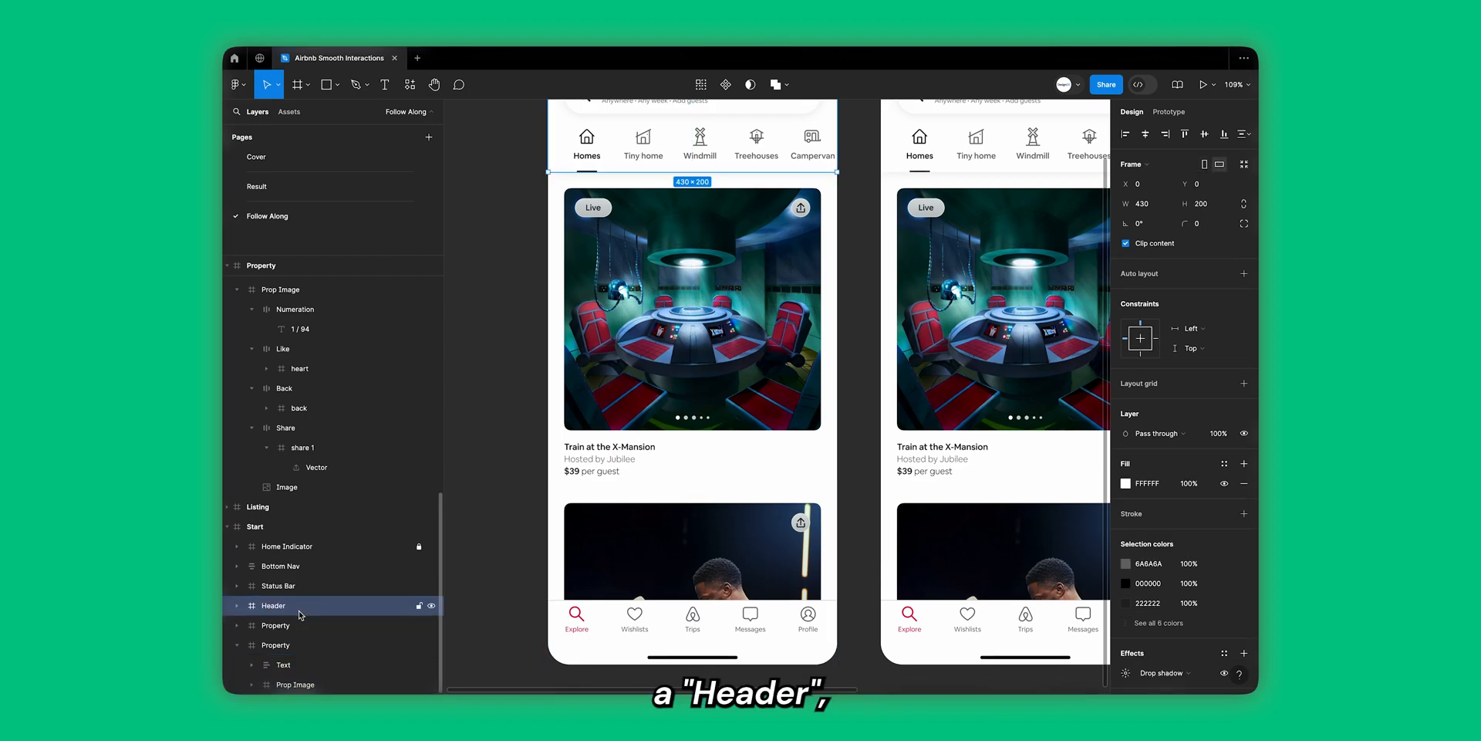
{"action": "left_click", "coordinate": [418, 546]}
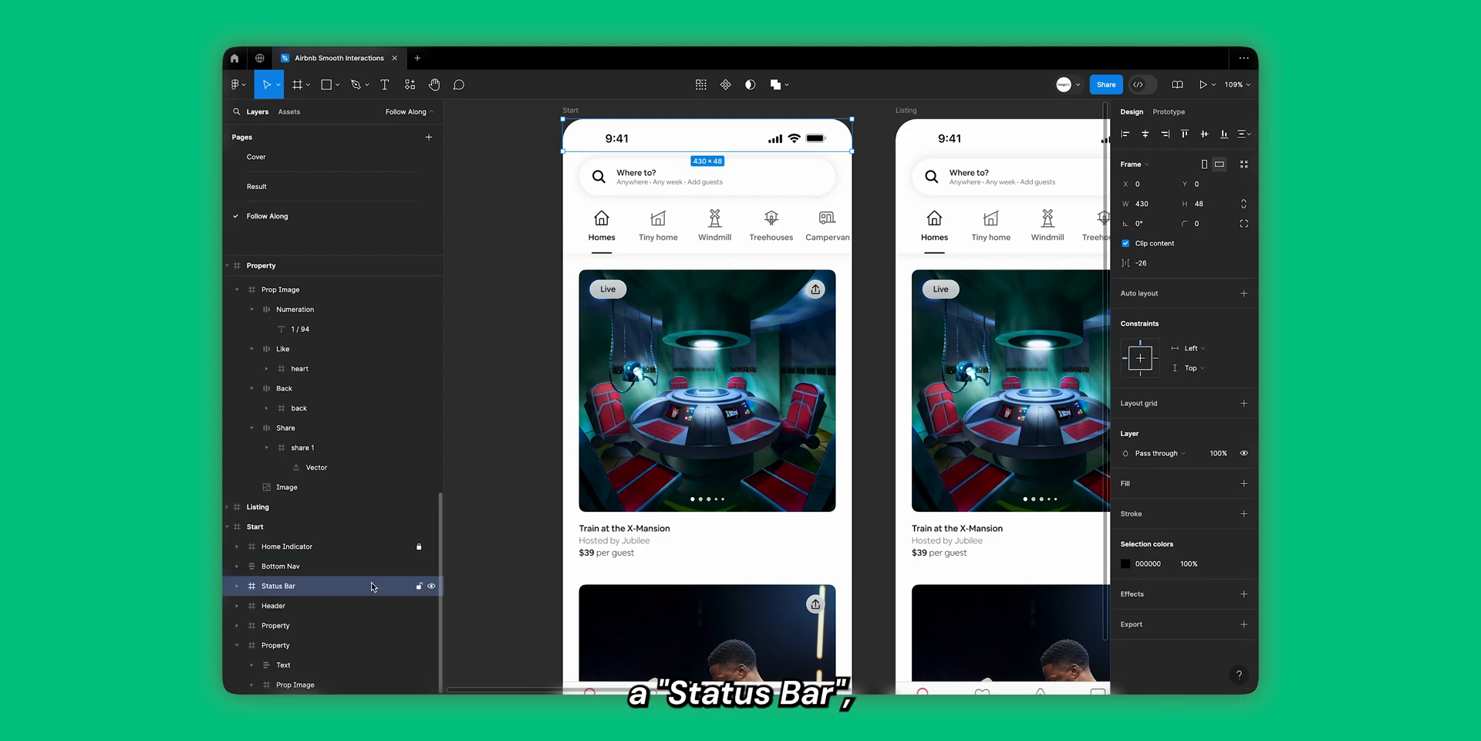
{"action": "left_click", "coordinate": [371, 565]}
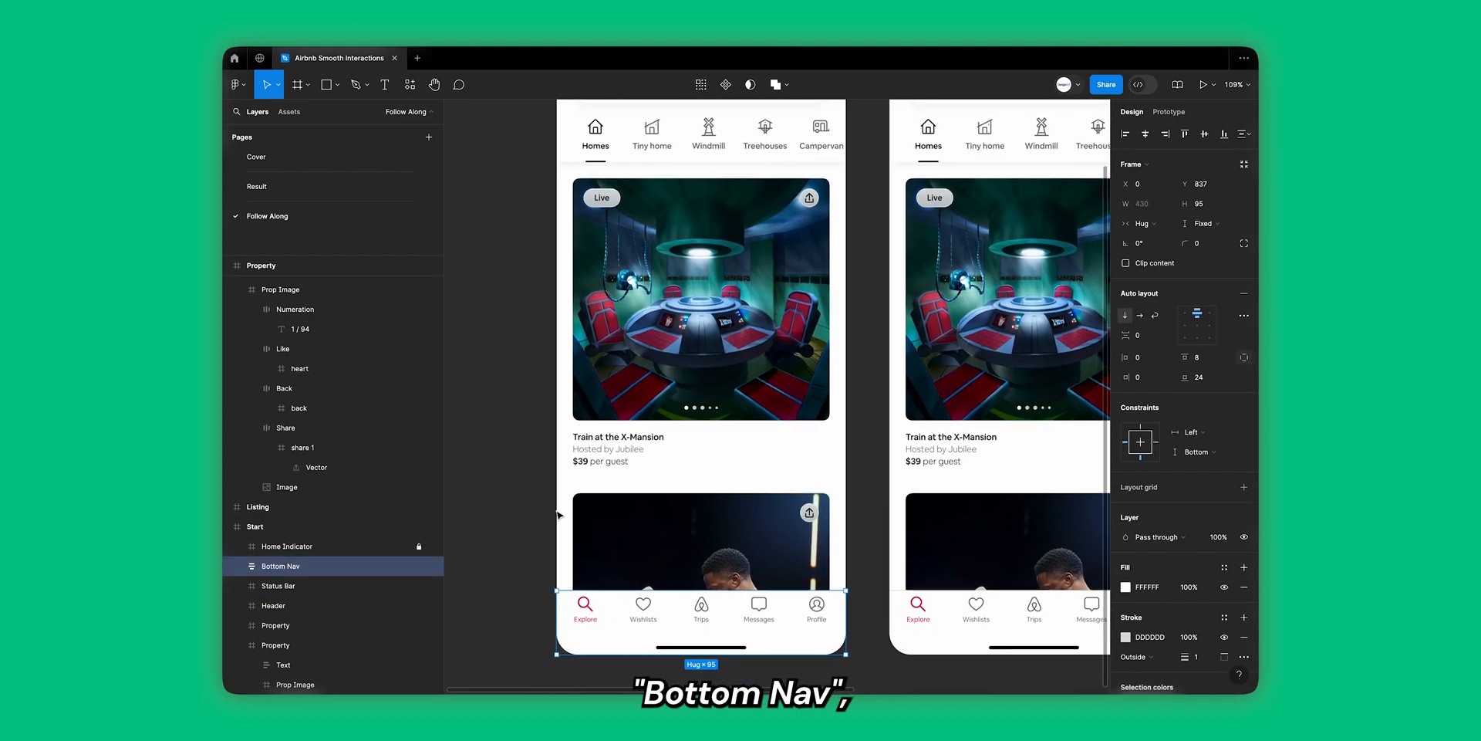
{"action": "left_click", "coordinate": [381, 549]}
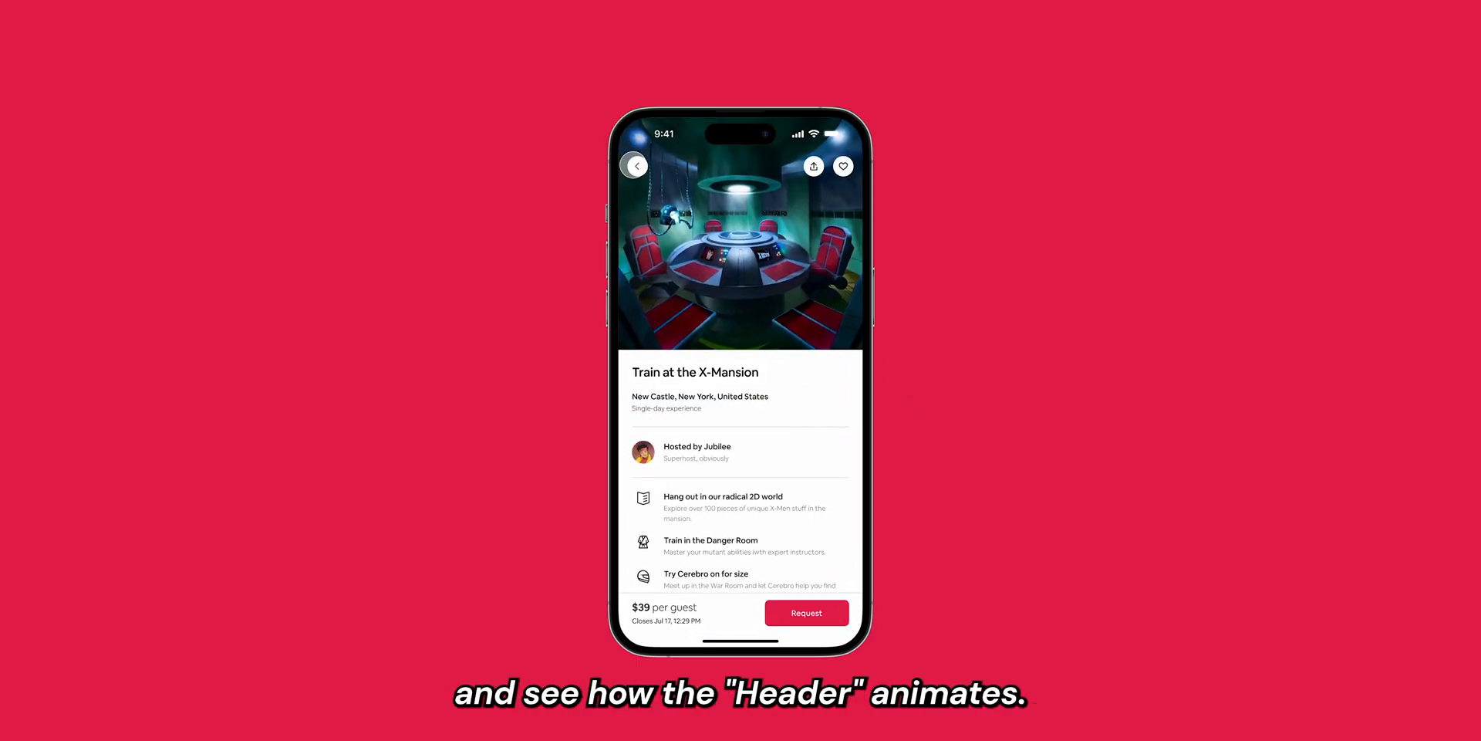
{"action": "left_click", "coordinate": [637, 166]}
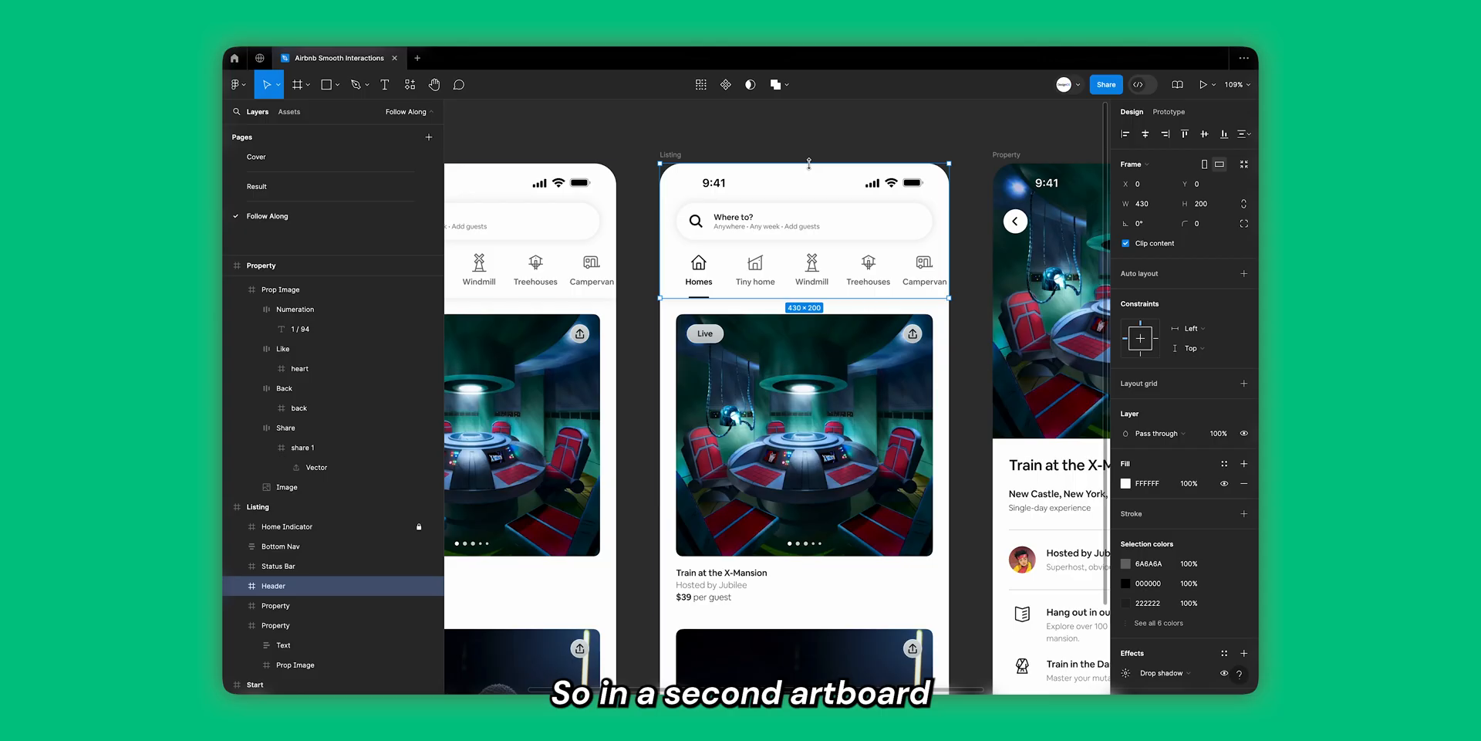
Step: Move the Listing artboard's header up to Y -56 and lower its opacity to 50%
{"action": "key", "text": "shift+Up"}
{"action": "key", "text": "shift+Up"}
{"action": "key", "text": "shift+Up"}
{"action": "key", "text": "shift+Up"}
{"action": "key", "text": "shift+Up"}
{"action": "key", "text": "shift+Up"}
{"action": "key", "text": "shift+Up"}
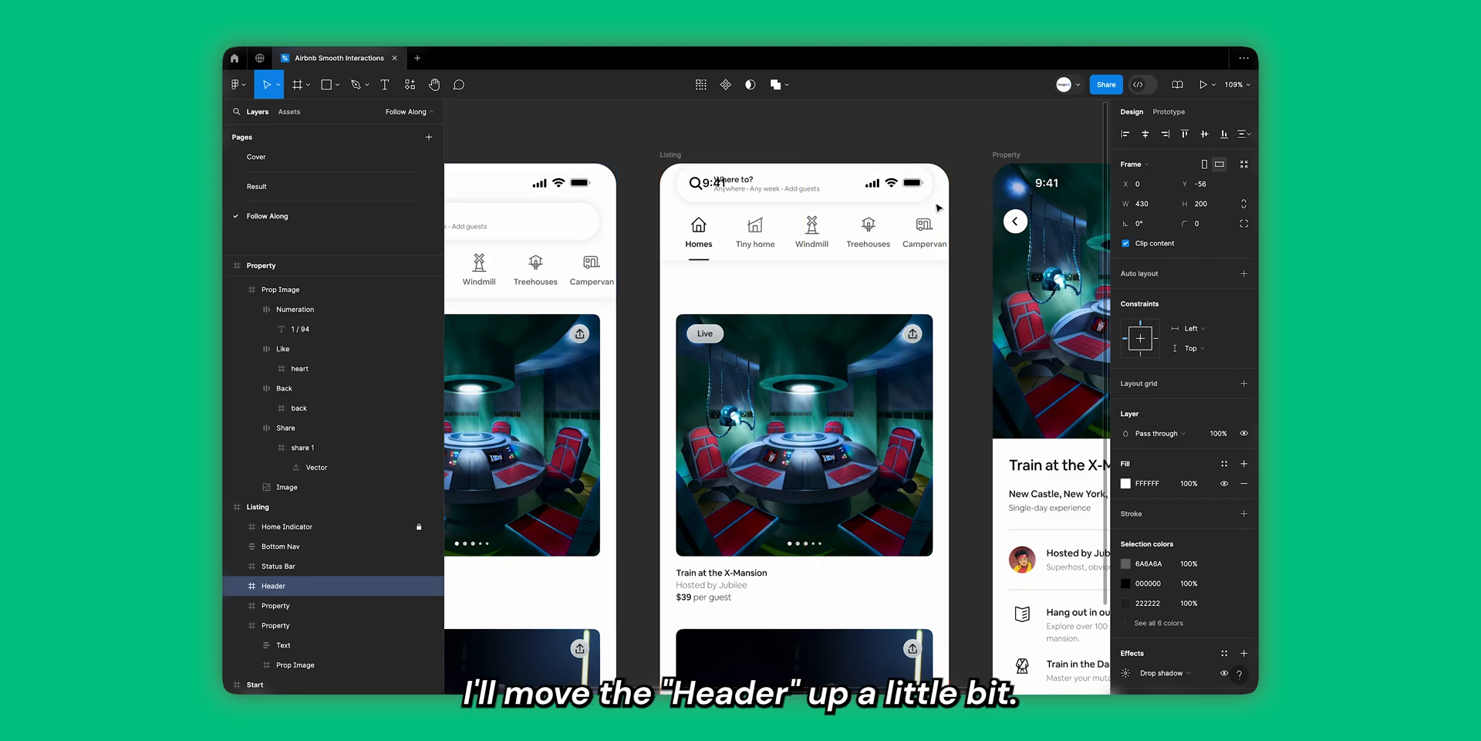
{"action": "key", "text": "9"}
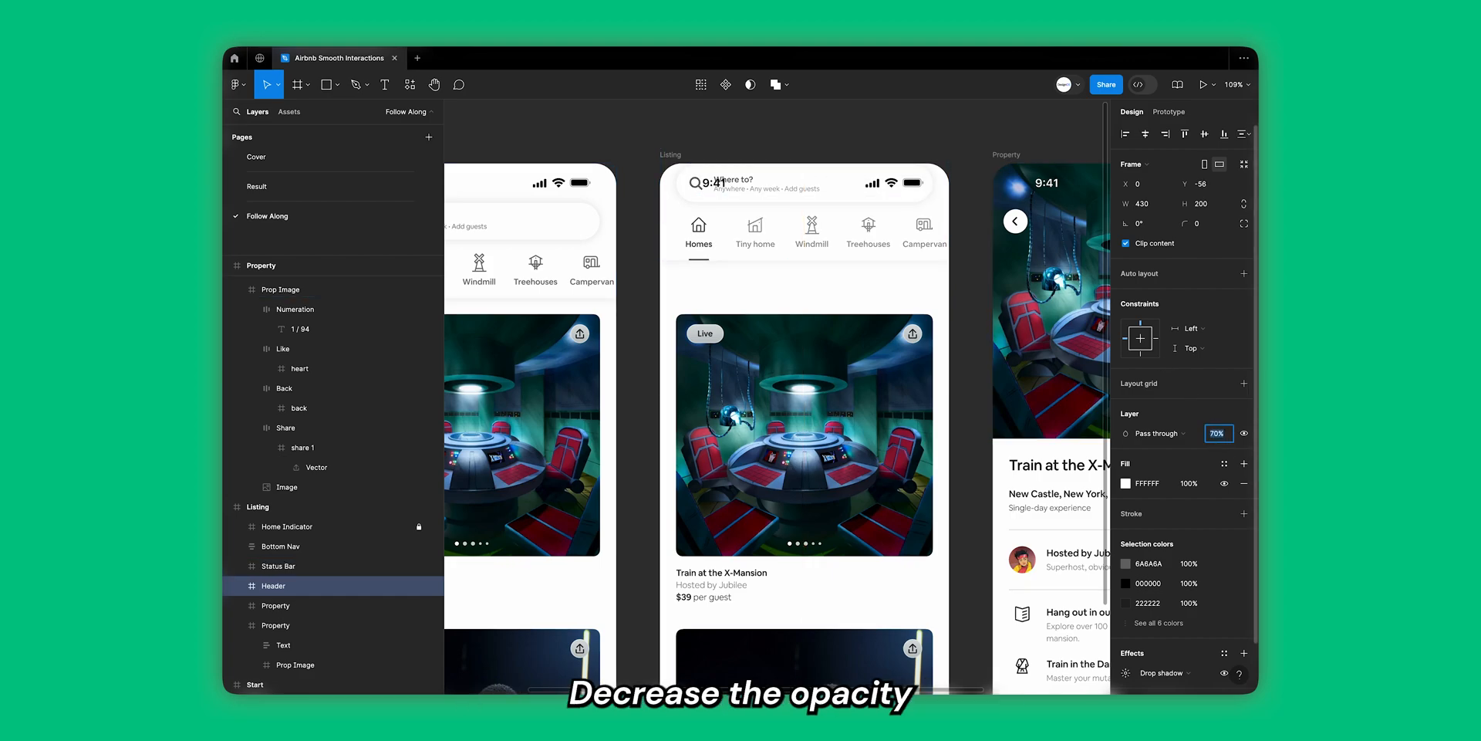
Step: Add a layer blur effect of 20 to the Listing artboard's header
{"action": "scroll", "coordinate": [1198, 543], "scroll_direction": "down", "scroll_amount": 2}
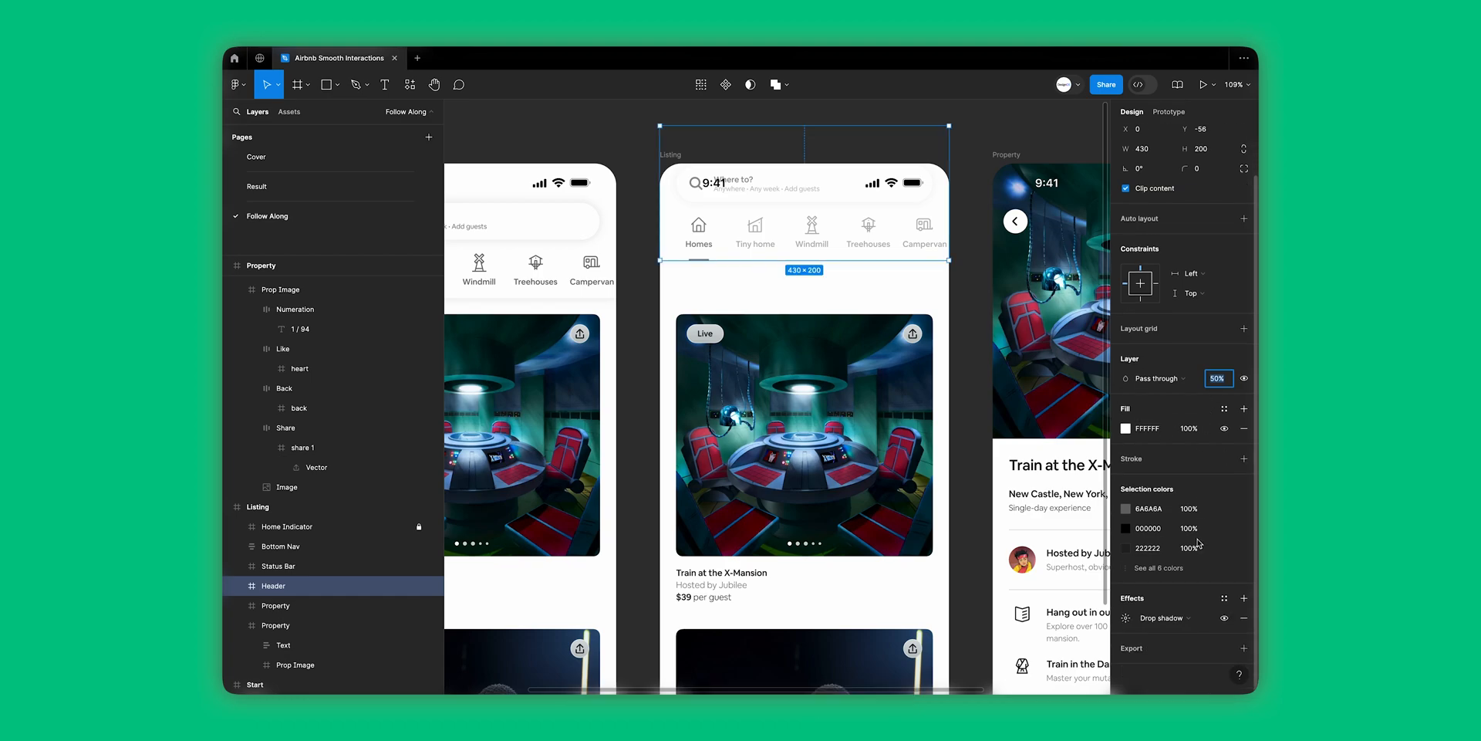
{"action": "left_click", "coordinate": [1243, 598]}
{"action": "left_click", "coordinate": [1184, 618]}
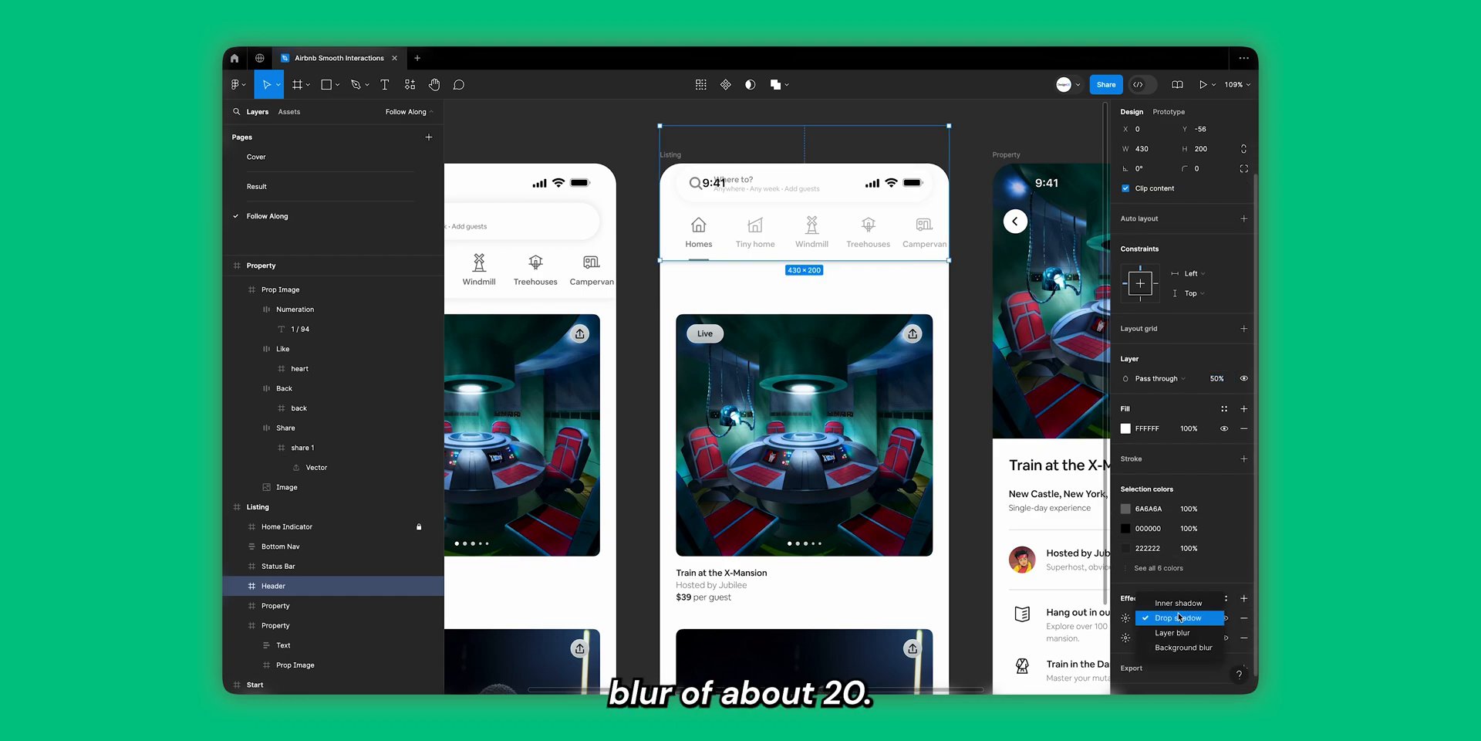
{"action": "left_click", "coordinate": [1135, 631]}
{"action": "left_click", "coordinate": [1128, 621]}
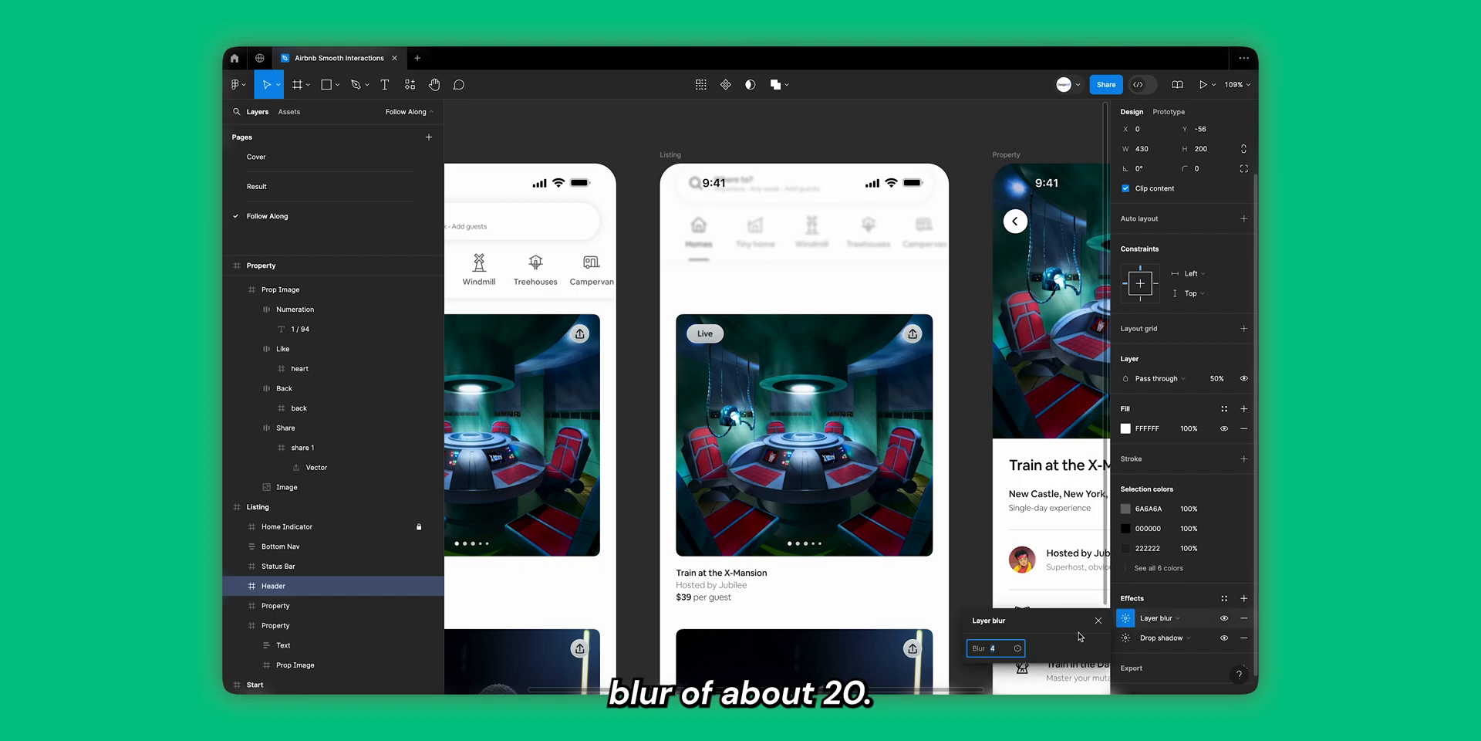
{"action": "type", "text": "20"}
{"action": "key", "text": "Return"}
{"action": "key", "text": "Escape"}
{"action": "key", "text": "Escape"}
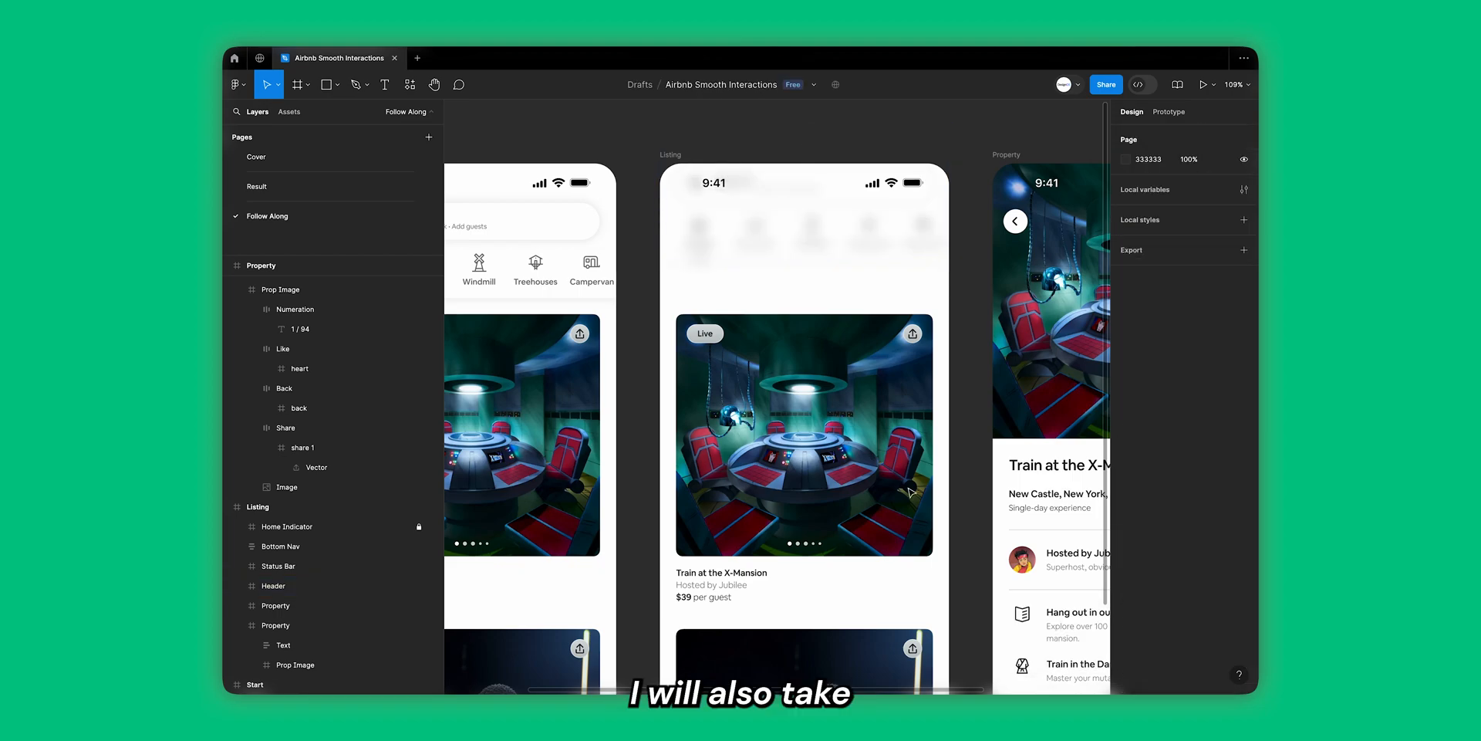
Step: Align the first property card frame to the top edge of the Listing artboard
{"action": "left_click", "coordinate": [910, 491]}
{"action": "scroll", "coordinate": [926, 432], "scroll_direction": "down", "scroll_amount": 2}
{"action": "scroll", "coordinate": [935, 382], "scroll_direction": "up", "scroll_amount": 1}
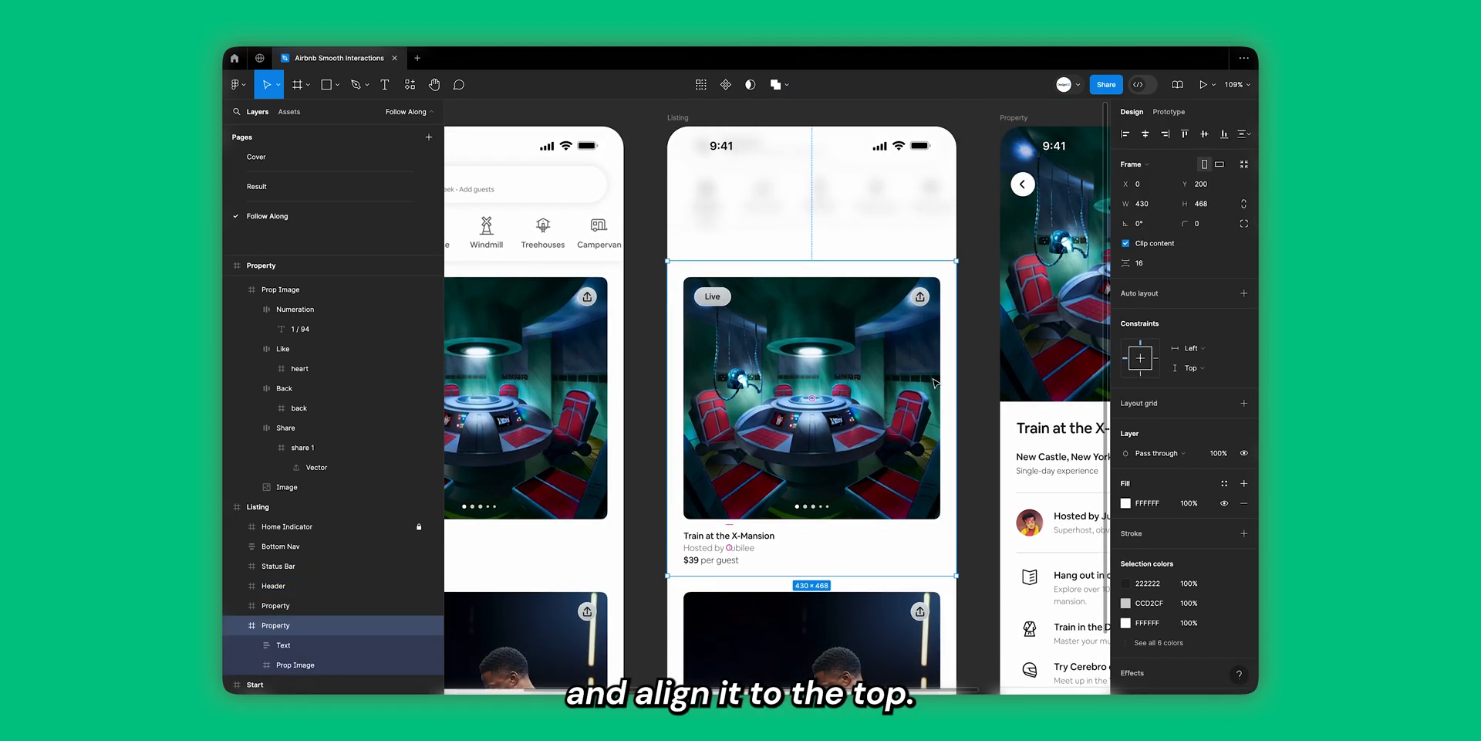
{"action": "left_click", "coordinate": [1180, 137]}
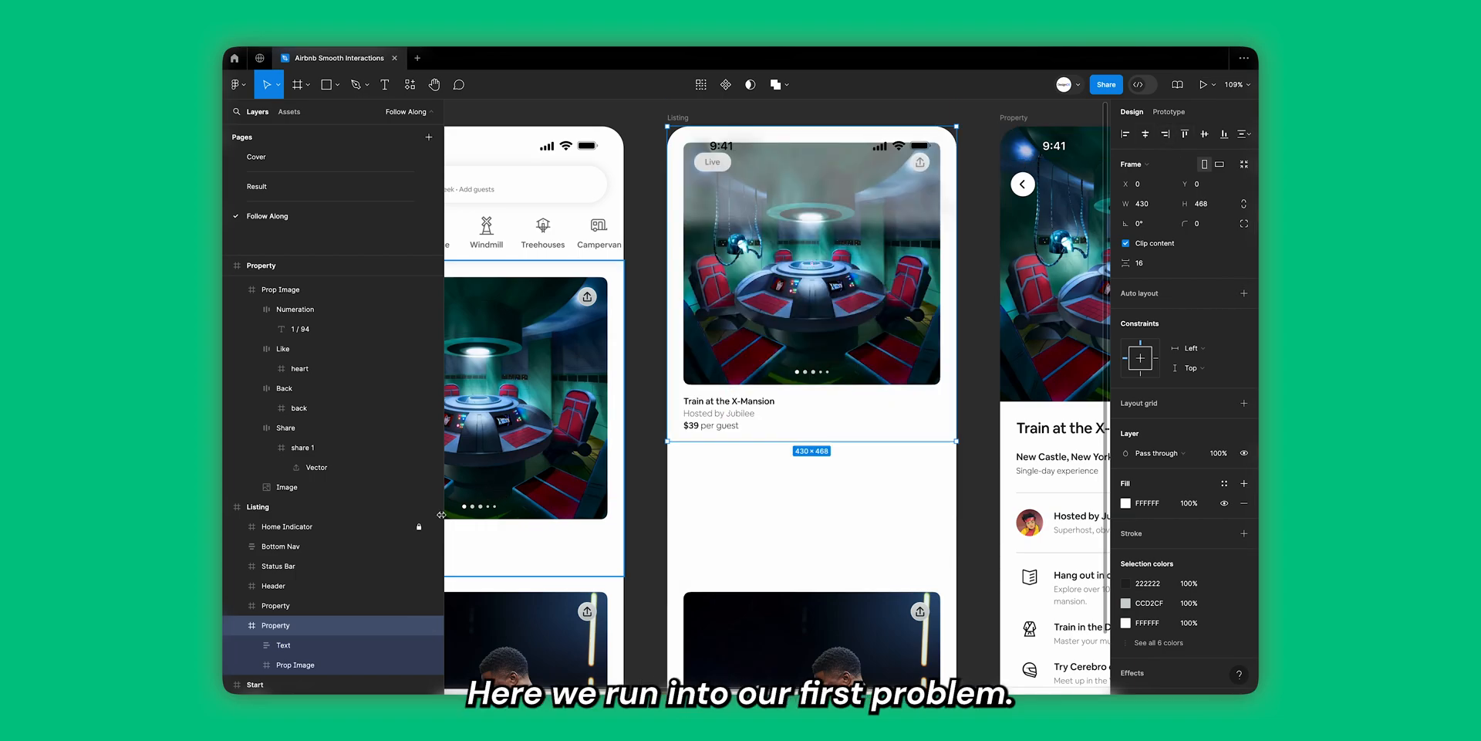
Step: In the Start artboard, place the Header at the bottom of the layer order and the lower property card frame at the top
{"action": "scroll", "coordinate": [849, 266], "scroll_direction": "left", "scroll_amount": 4}
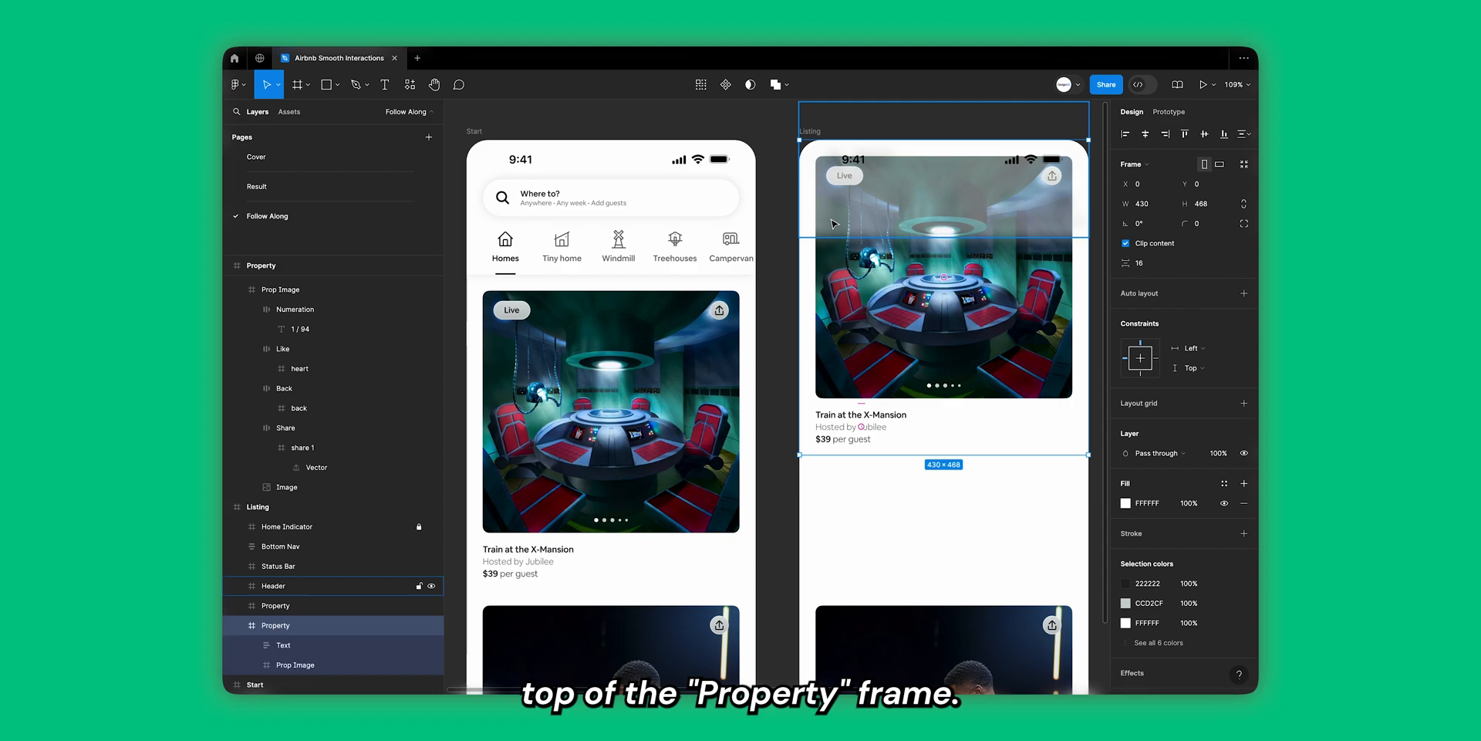
{"action": "left_click", "coordinate": [665, 270]}
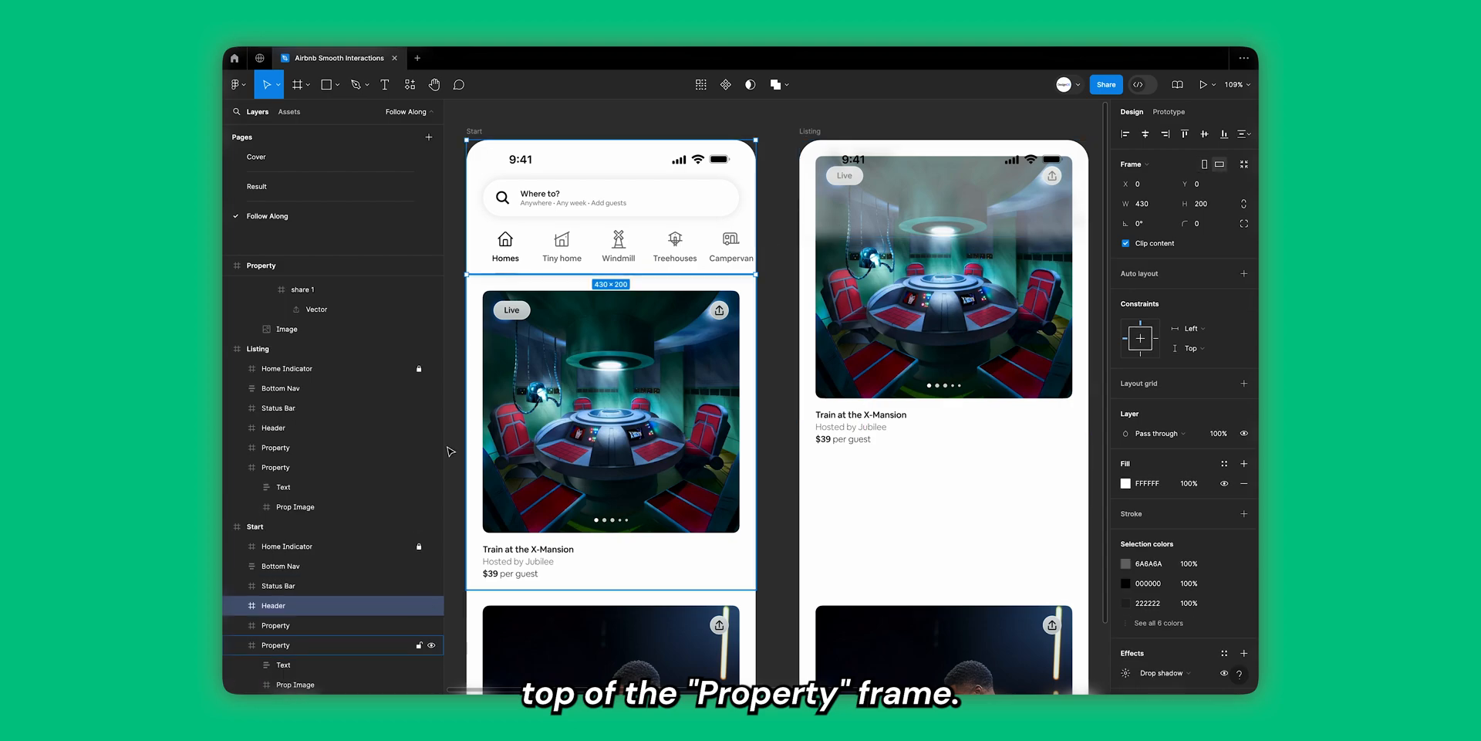
{"action": "left_click", "coordinate": [247, 645]}
{"action": "left_click_drag", "start_coordinate": [278, 610], "coordinate": [278, 663]}
{"action": "left_click", "coordinate": [279, 610]}
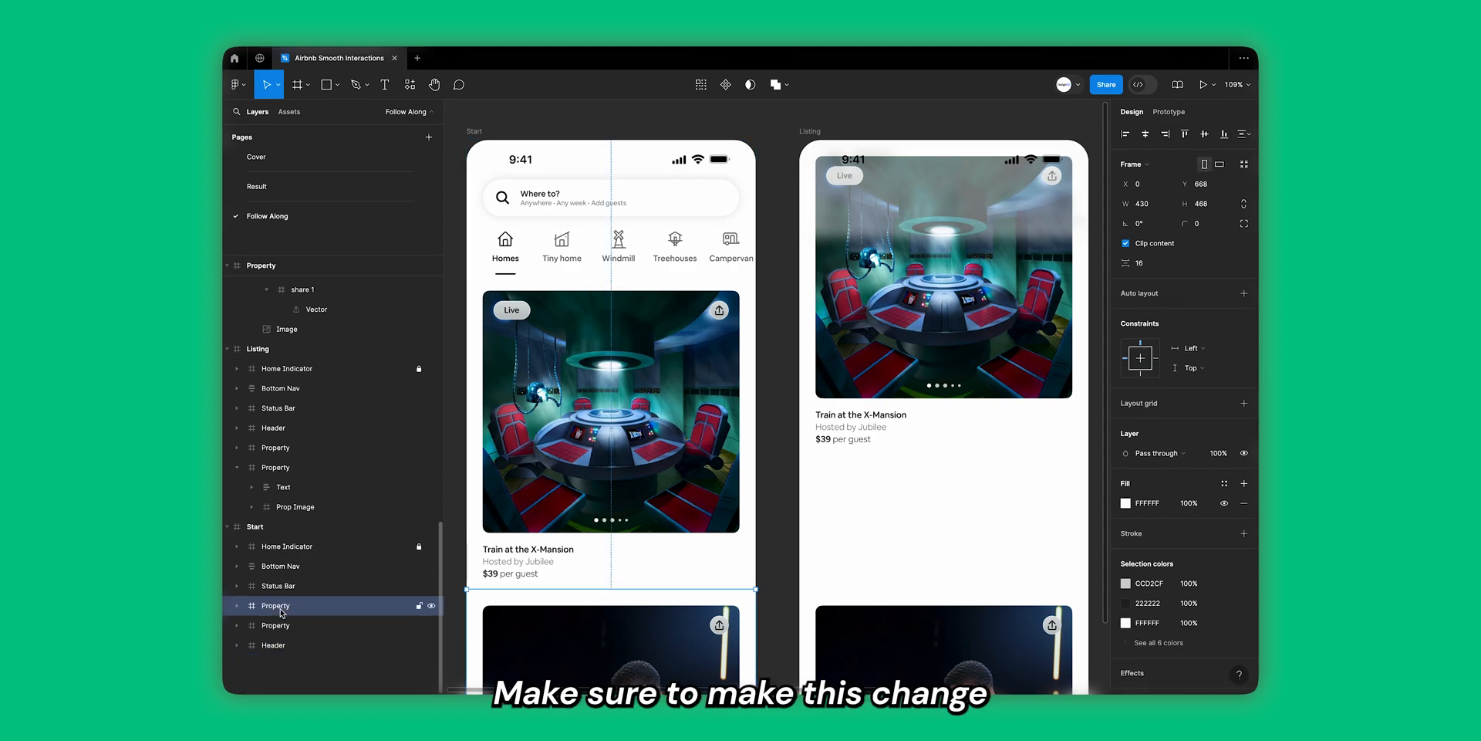
{"action": "left_click_drag", "start_coordinate": [282, 612], "coordinate": [276, 540]}
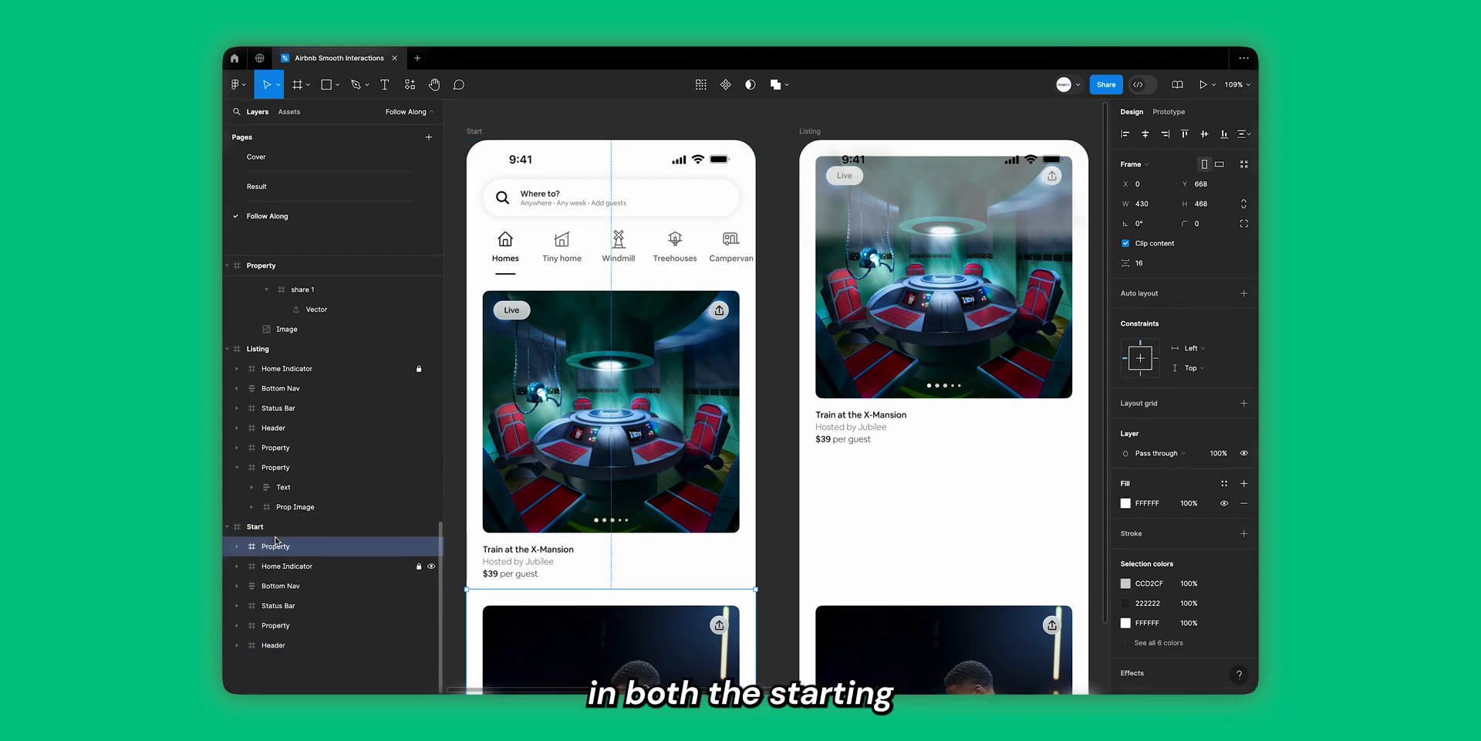
Step: In the Listing artboard, place the Header at the bottom of the layer order and the X-Mansion property frame at the top
{"action": "left_click", "coordinate": [864, 386]}
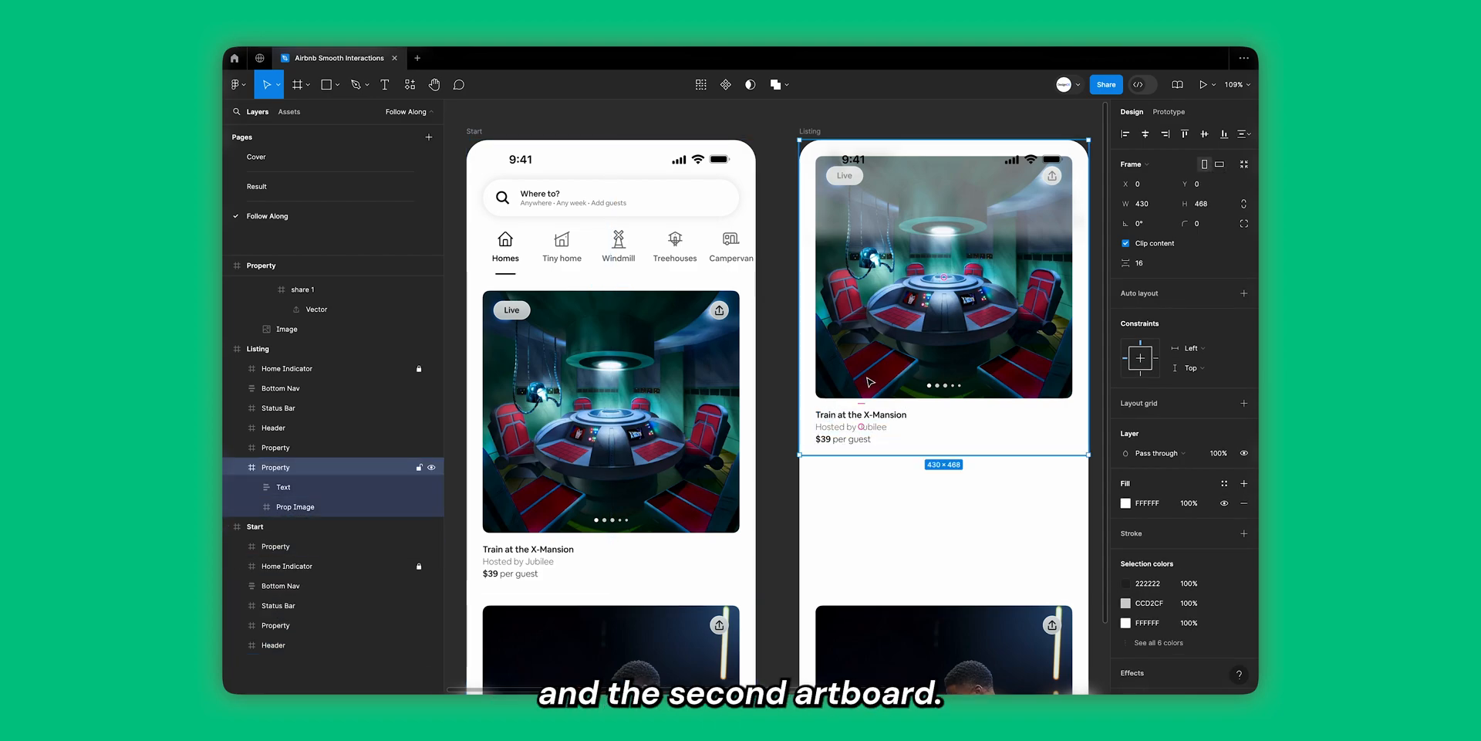
{"action": "left_click", "coordinate": [305, 605]}
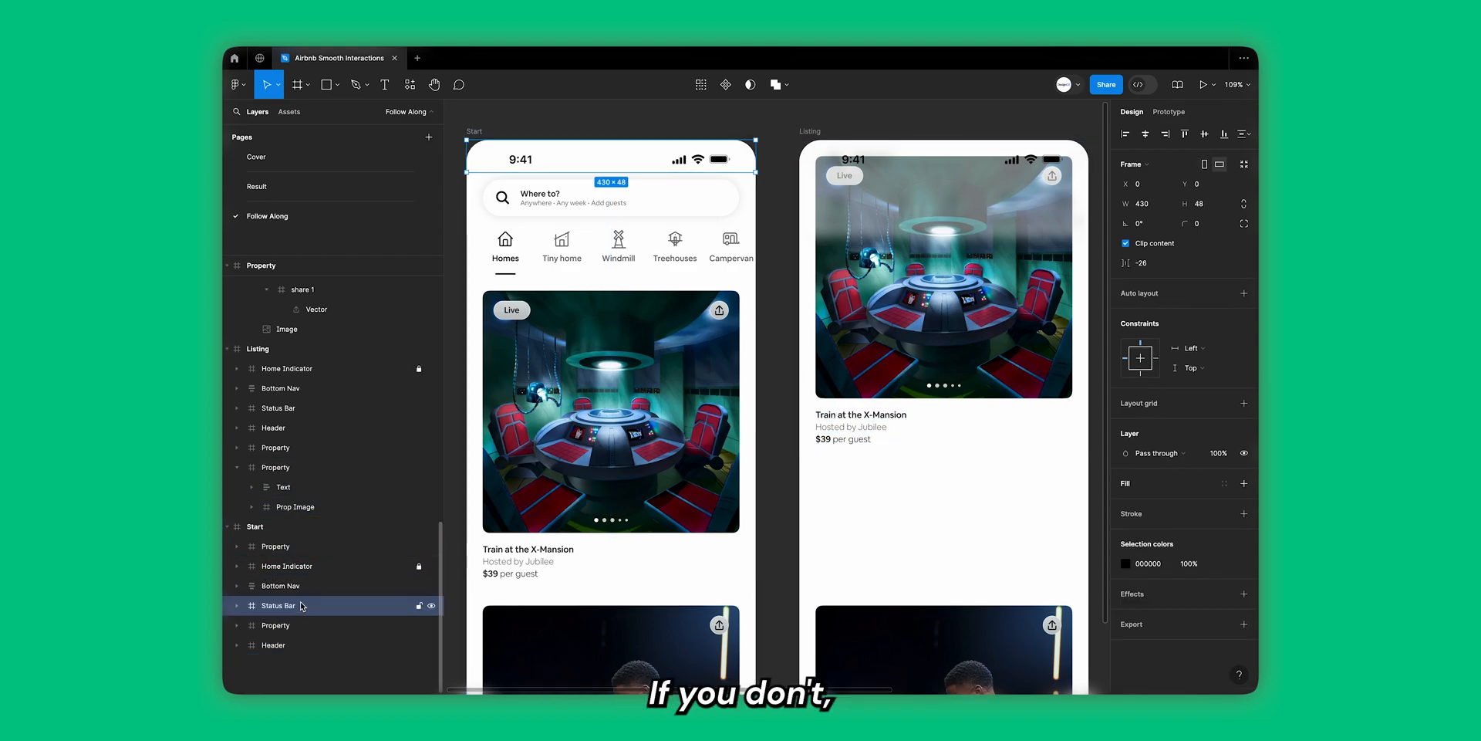
{"action": "left_click", "coordinate": [287, 644]}
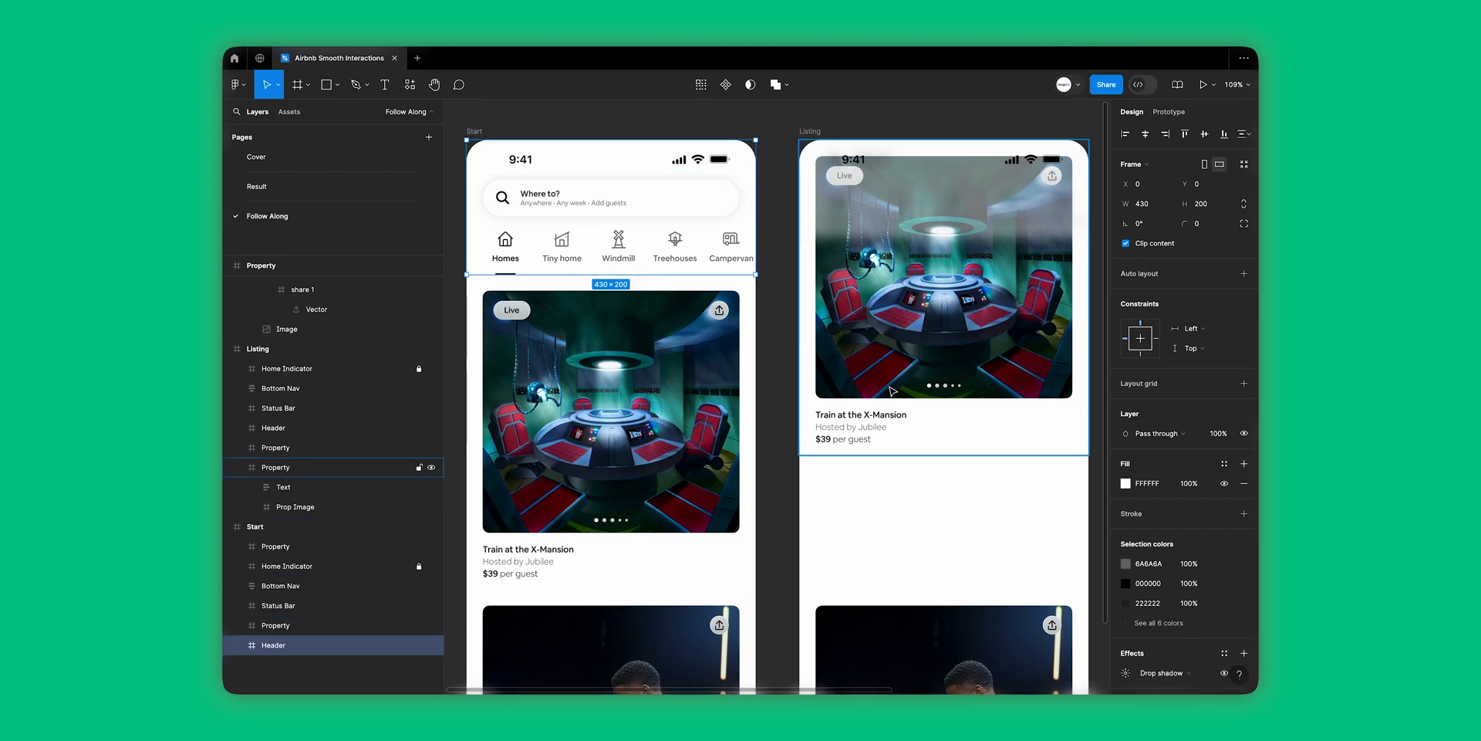
{"action": "left_click", "coordinate": [308, 467]}
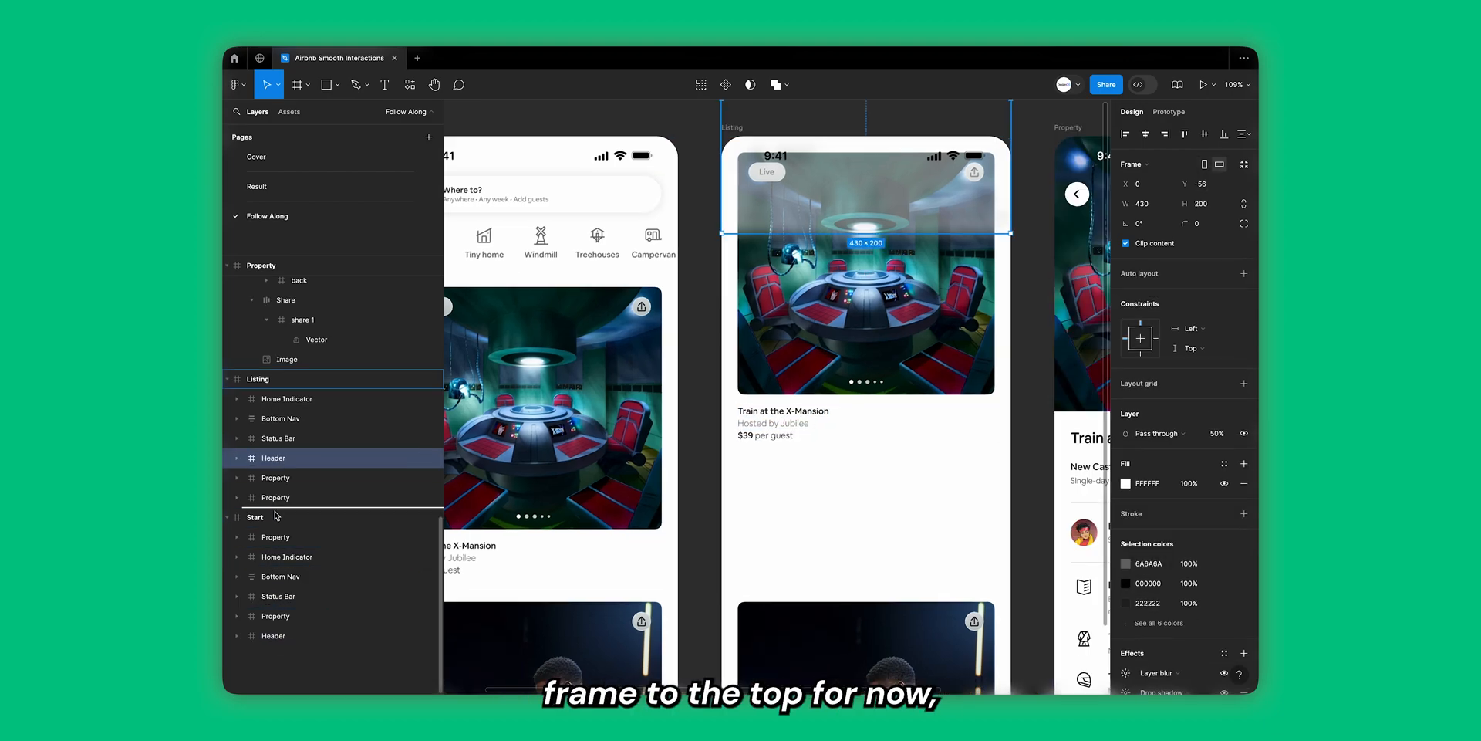
{"action": "left_click_drag", "start_coordinate": [276, 515], "coordinate": [276, 511]}
{"action": "left_click", "coordinate": [278, 479]}
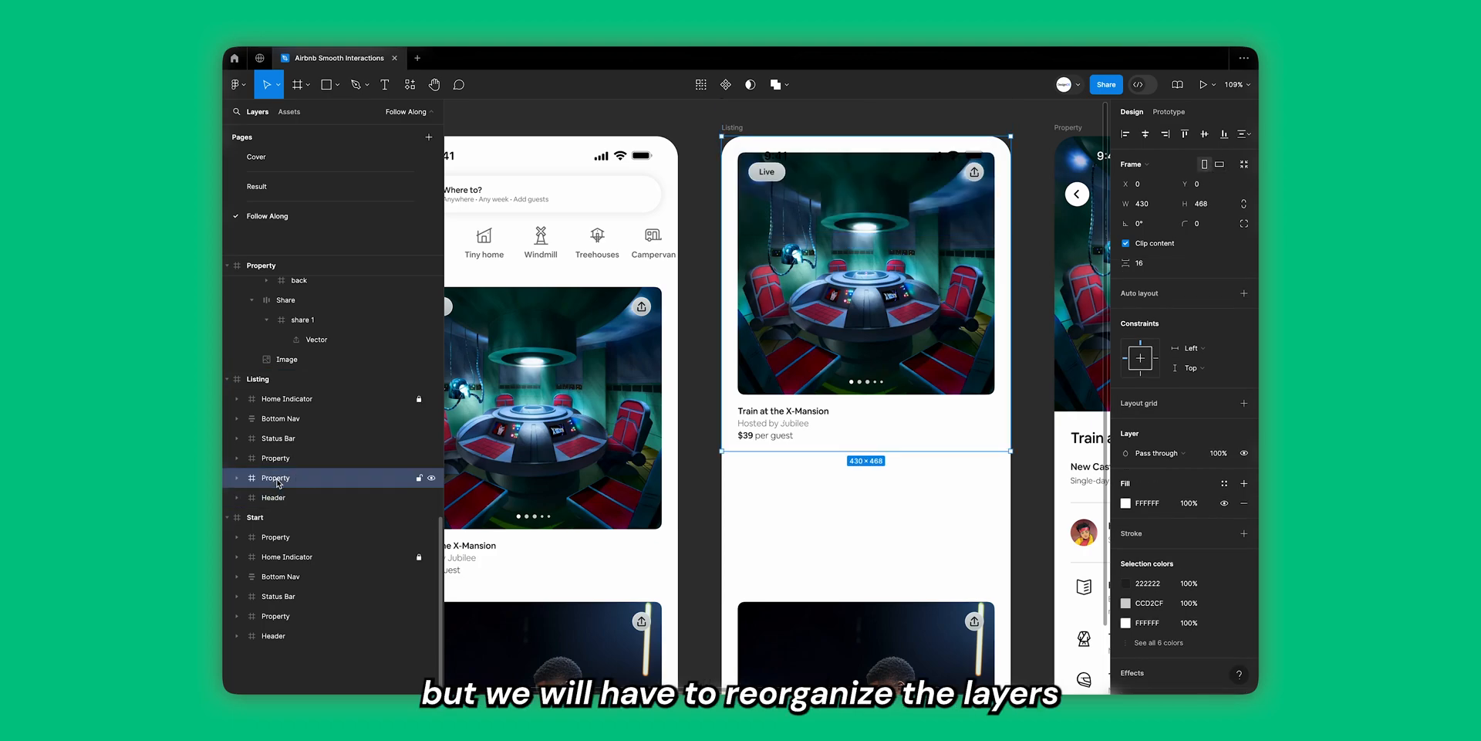
{"action": "left_click_drag", "start_coordinate": [276, 463], "coordinate": [276, 391]}
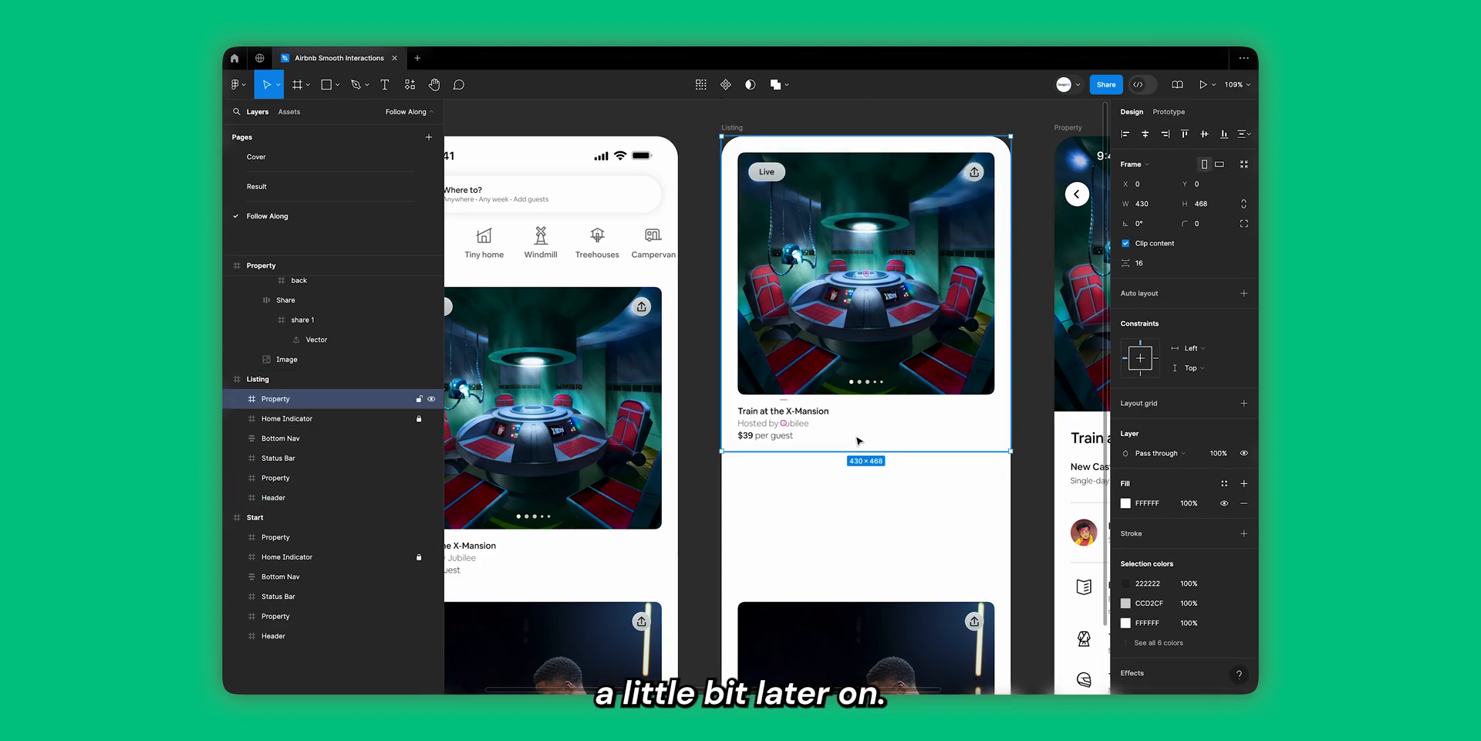
Step: Set the opacity of the Live tag on the Listing artboard's X-Mansion image to 0%
{"action": "scroll", "coordinate": [814, 370], "scroll_direction": "right", "scroll_amount": 3}
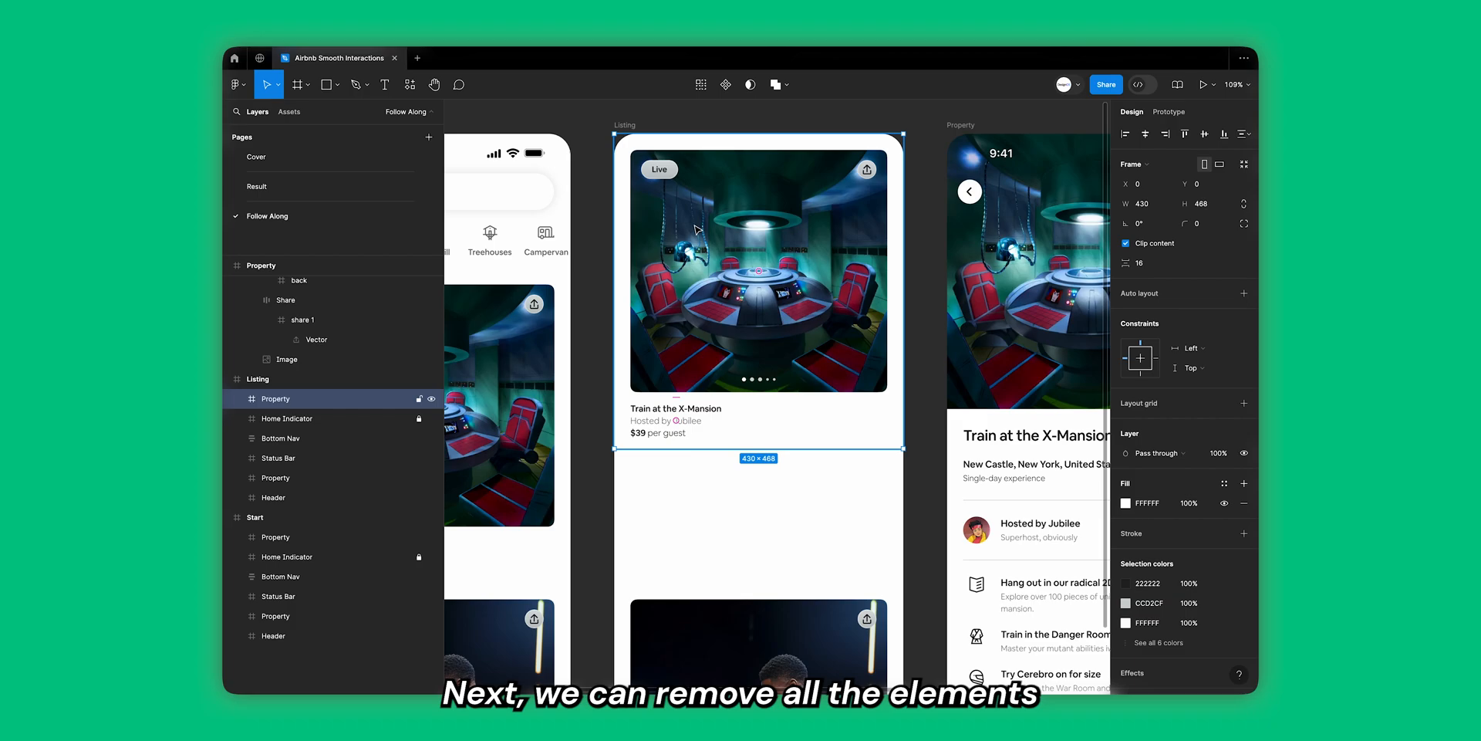
{"action": "scroll", "coordinate": [687, 250], "scroll_direction": "right", "scroll_amount": 6}
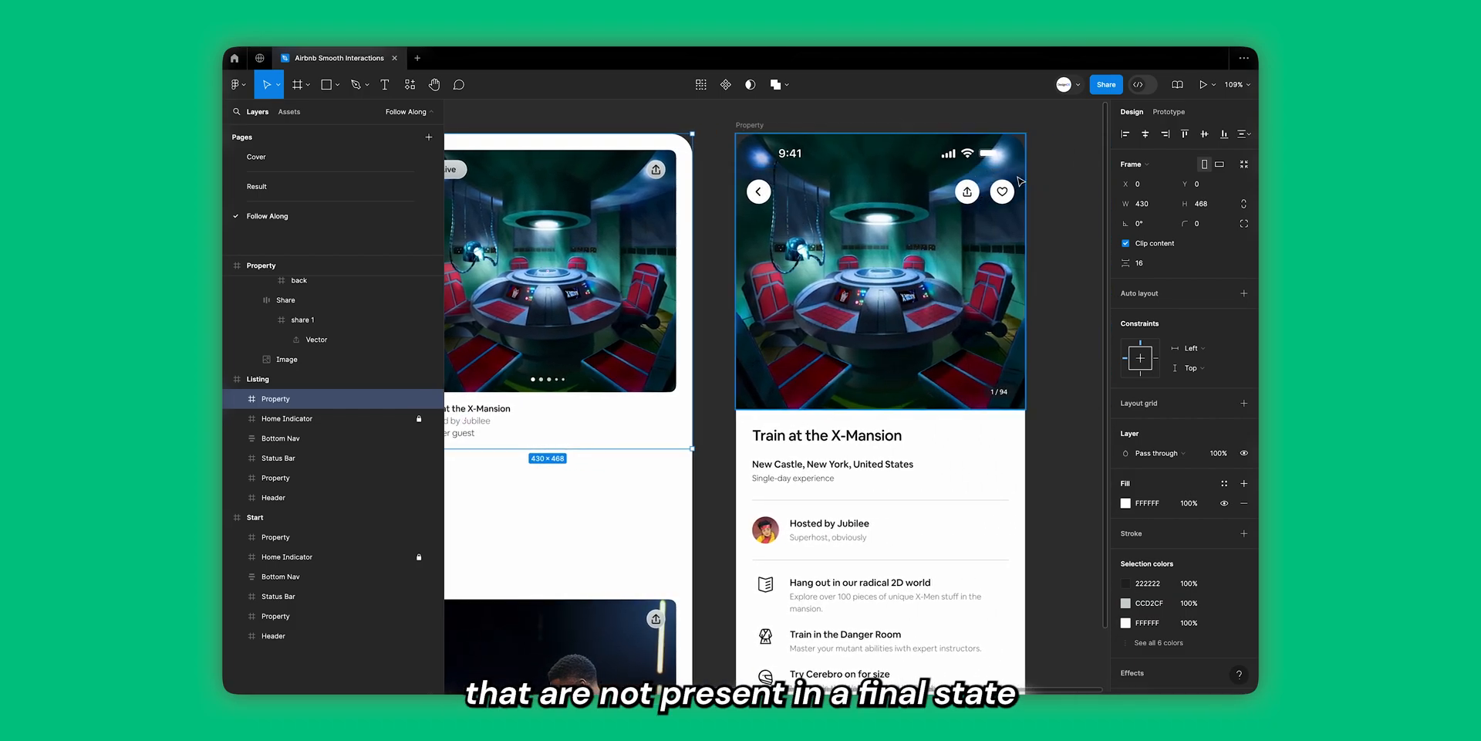
{"action": "scroll", "coordinate": [1021, 218], "scroll_direction": "left", "scroll_amount": 6}
{"action": "left_click", "coordinate": [652, 160], "text": "super"}
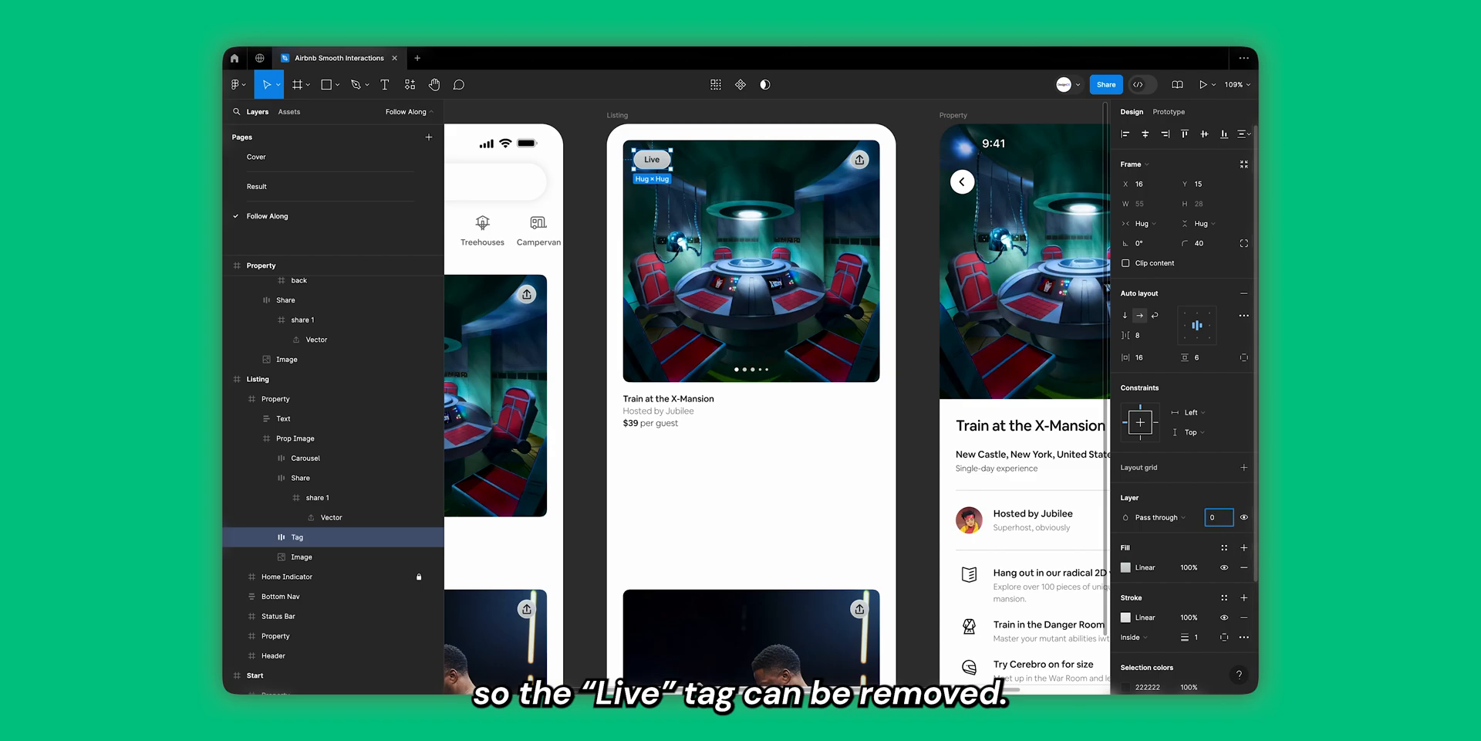
{"action": "type", "text": "0"}
{"action": "key", "text": "Return"}
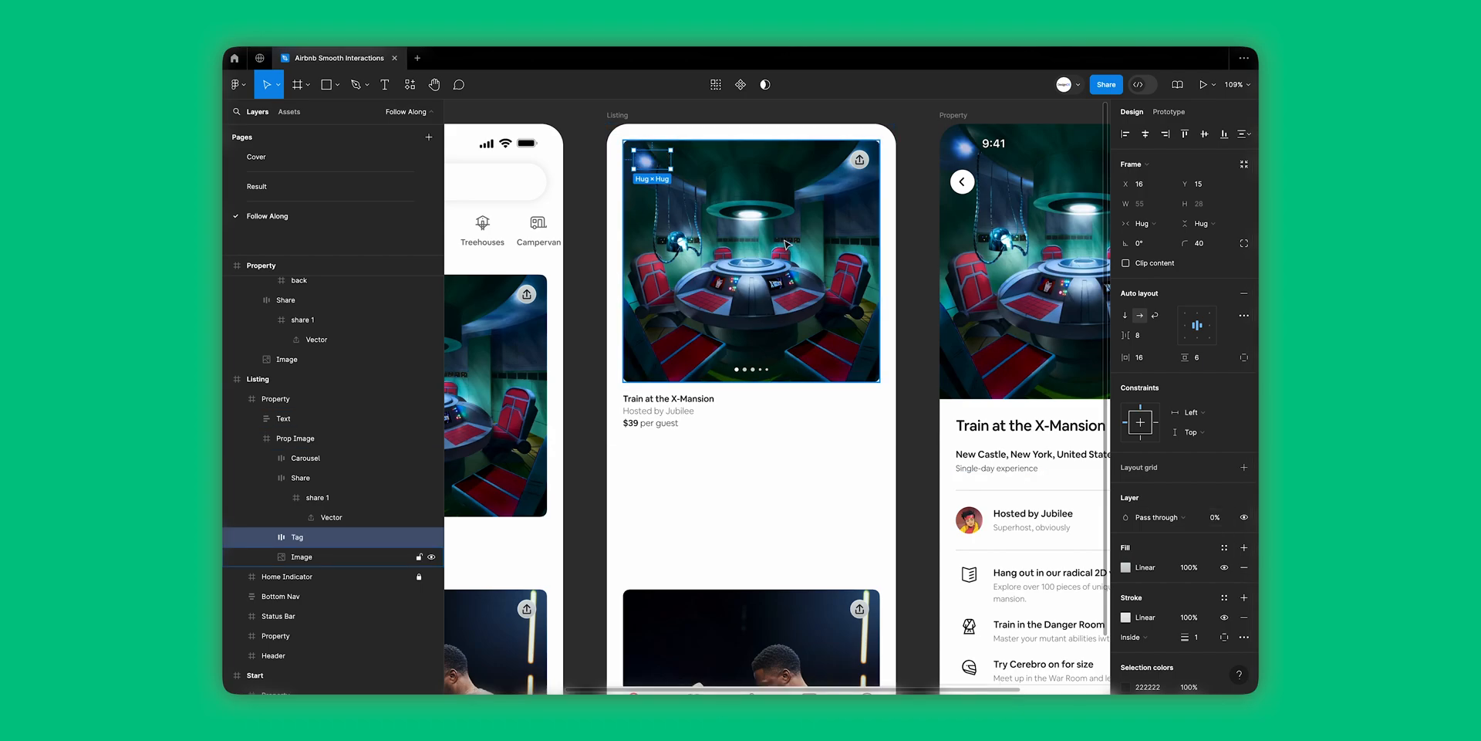
Step: Set the opacity of the Share button and the Carousel dots on the Listing artboard's X-Mansion image to 0%
{"action": "left_click", "coordinate": [859, 159], "text": "super"}
{"action": "left_click", "coordinate": [1219, 517]}
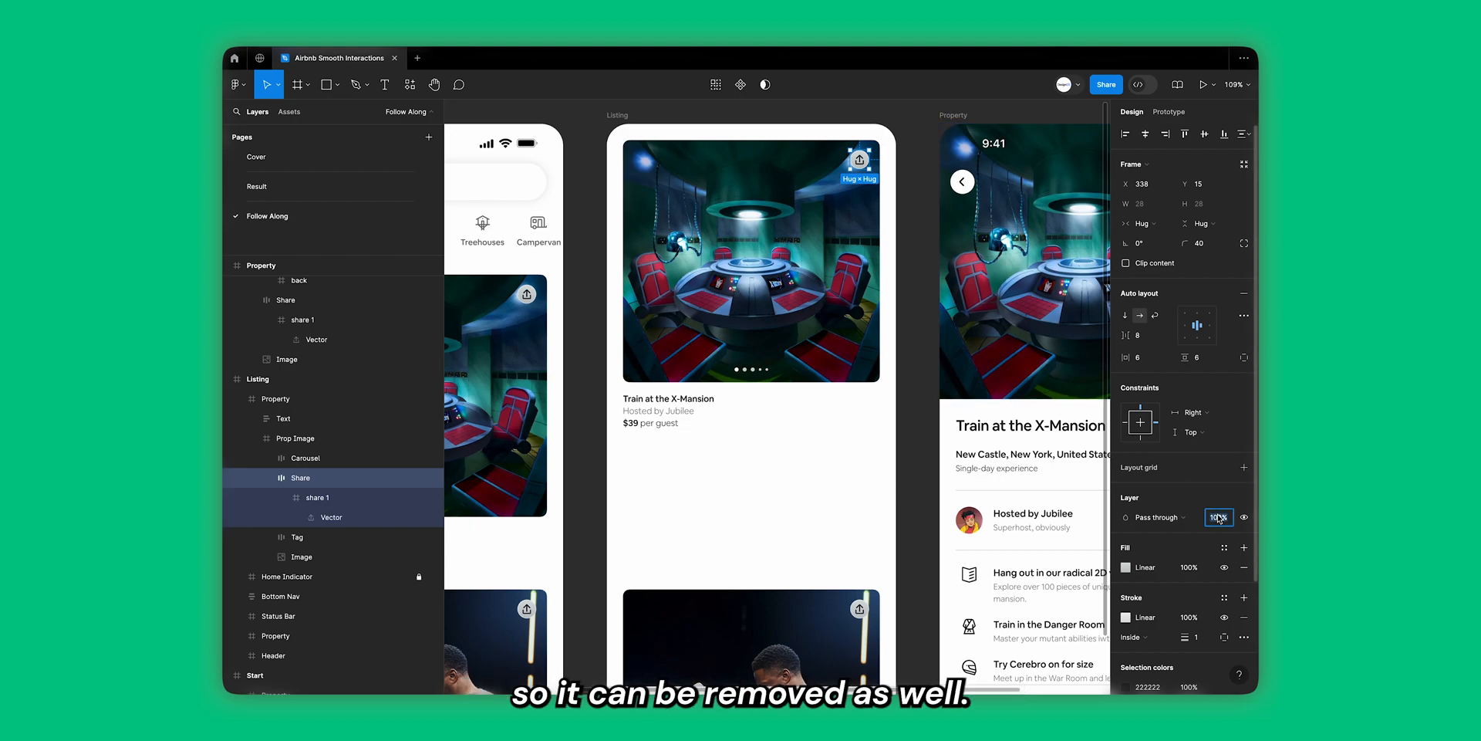
{"action": "left_click", "coordinate": [751, 368], "text": "super"}
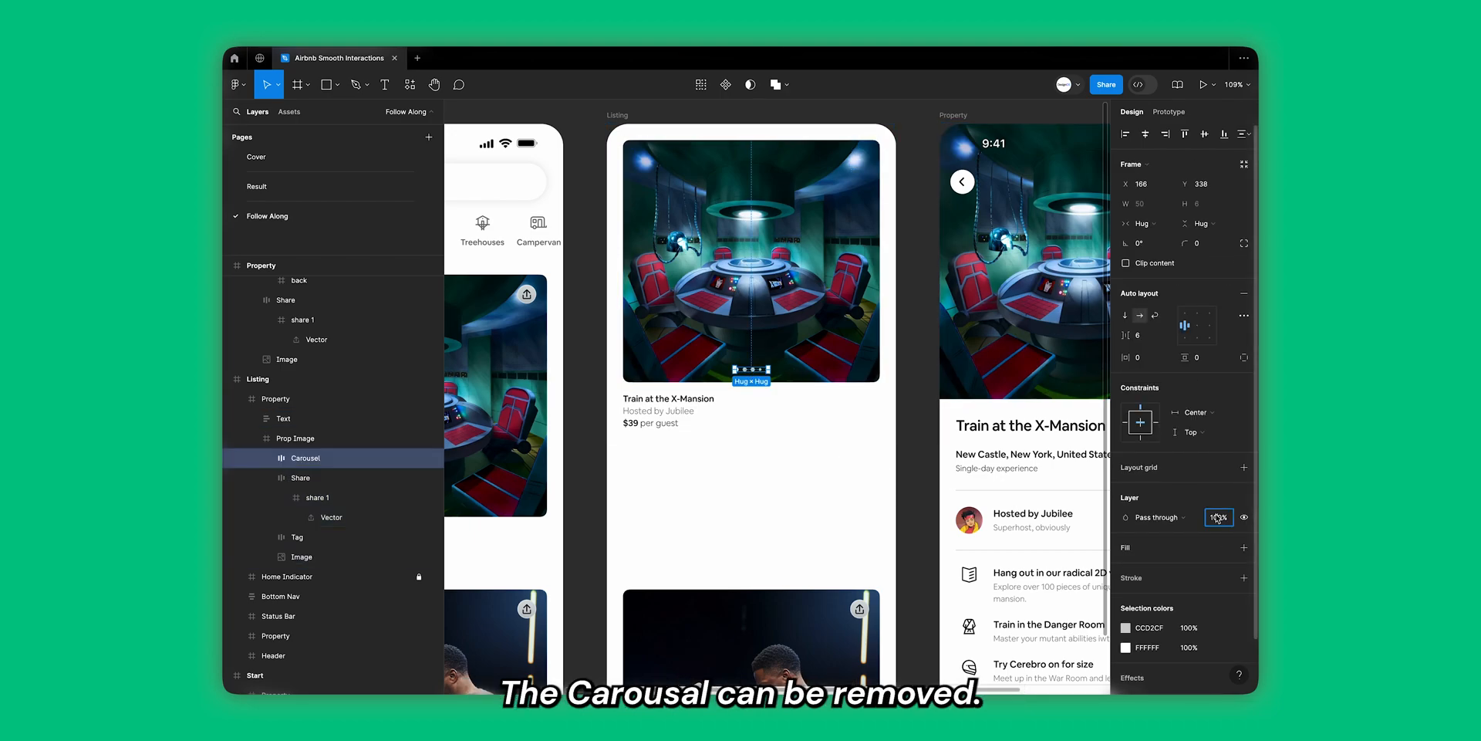
{"action": "type", "text": "0"}
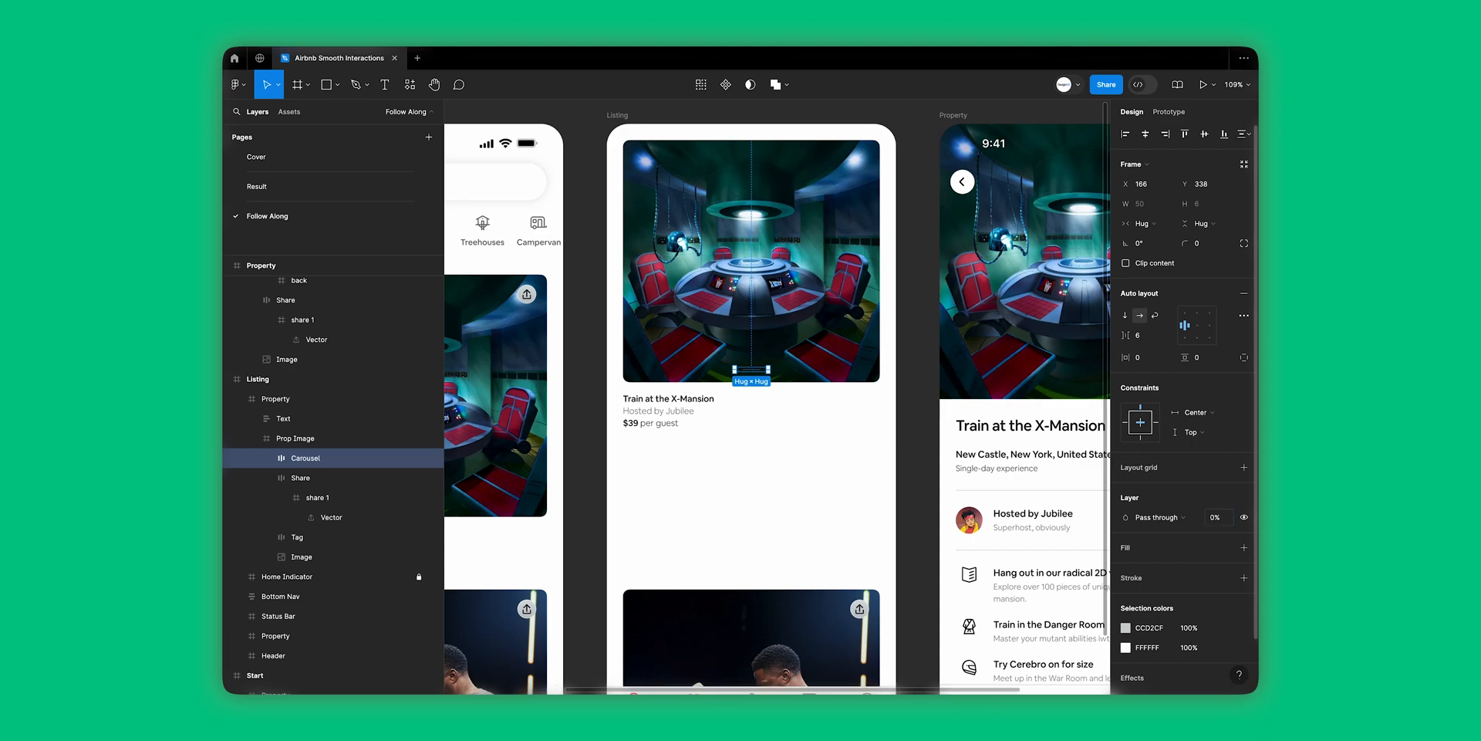
Step: Set the opacity of the Text frame below the Listing artboard's X-Mansion image to 0%
{"action": "left_click", "coordinate": [668, 408]}
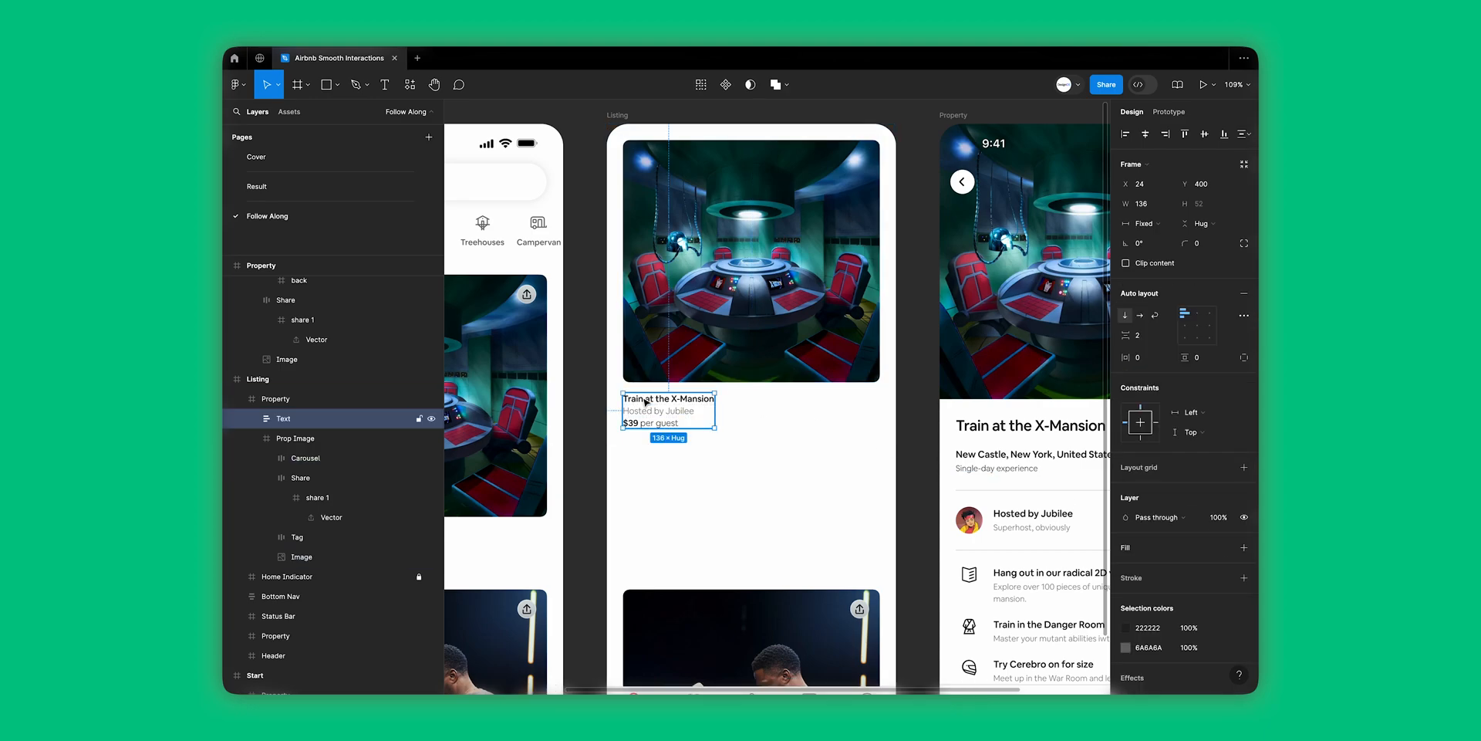
{"action": "left_click", "coordinate": [1223, 519]}
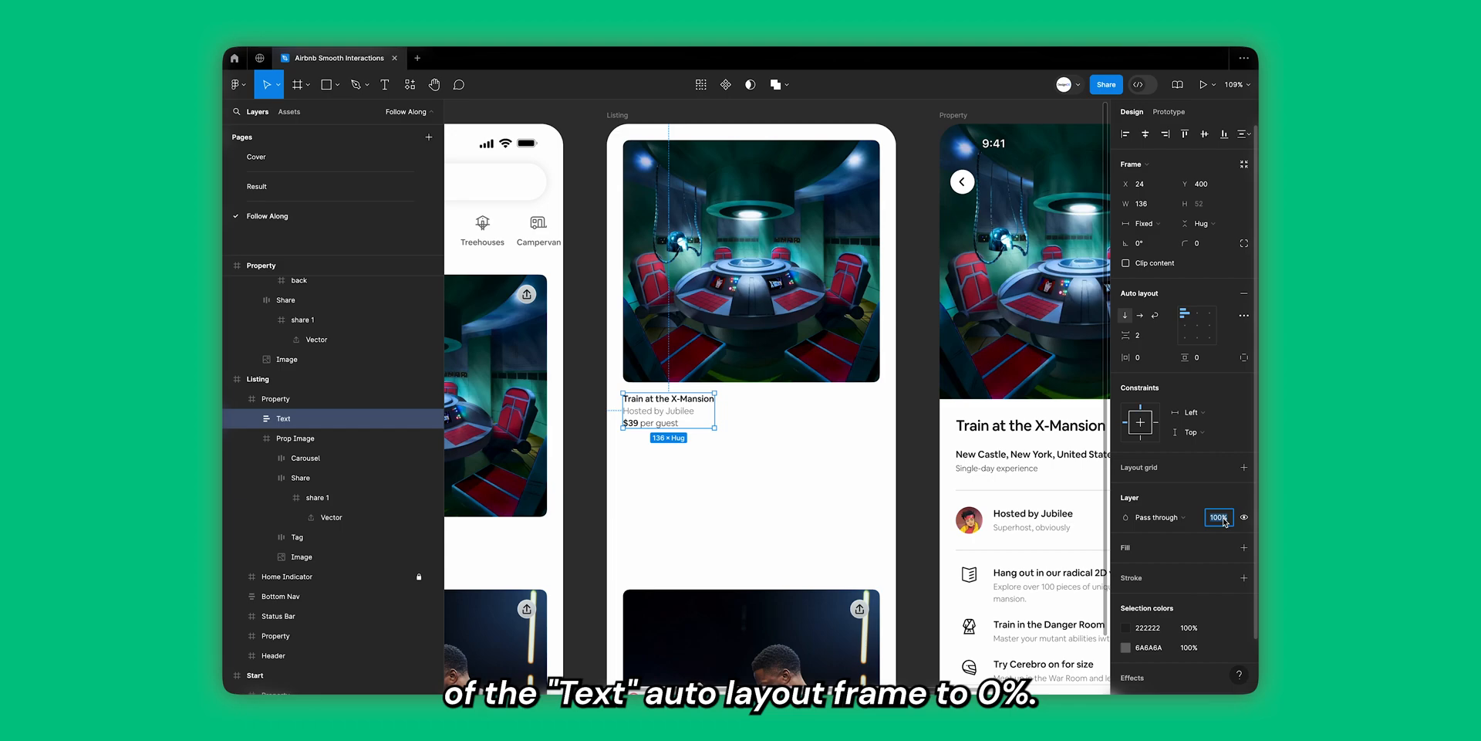
{"action": "type", "text": "0"}
{"action": "key", "text": "Return"}
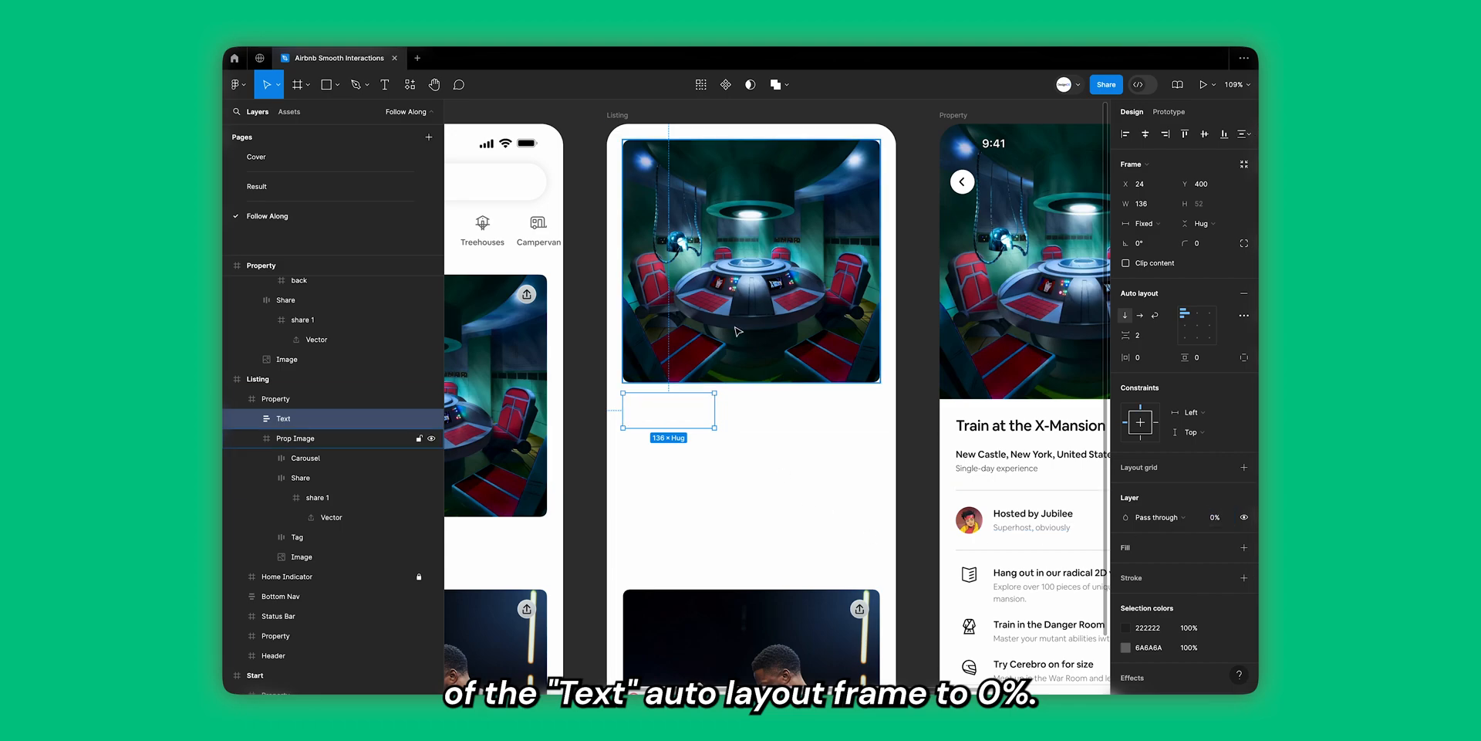
Step: Set both the horizontal and vertical constraints of the Image layer in the Listing artboard's Prop Image frame to Center
{"action": "left_click", "coordinate": [729, 302]}
{"action": "scroll", "coordinate": [730, 303], "scroll_direction": "right", "scroll_amount": 5}
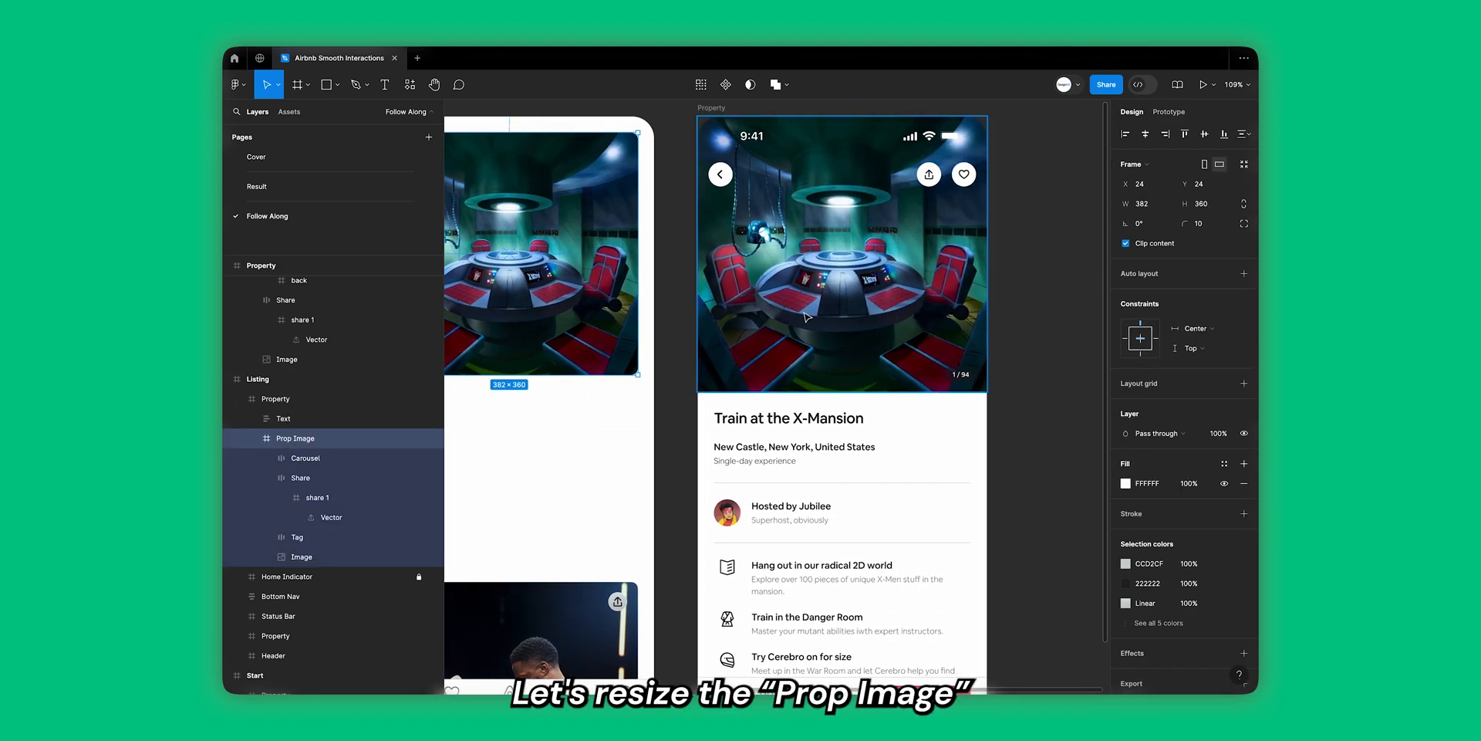
{"action": "left_click", "coordinate": [805, 317]}
{"action": "scroll", "coordinate": [727, 310], "scroll_direction": "left", "scroll_amount": 4}
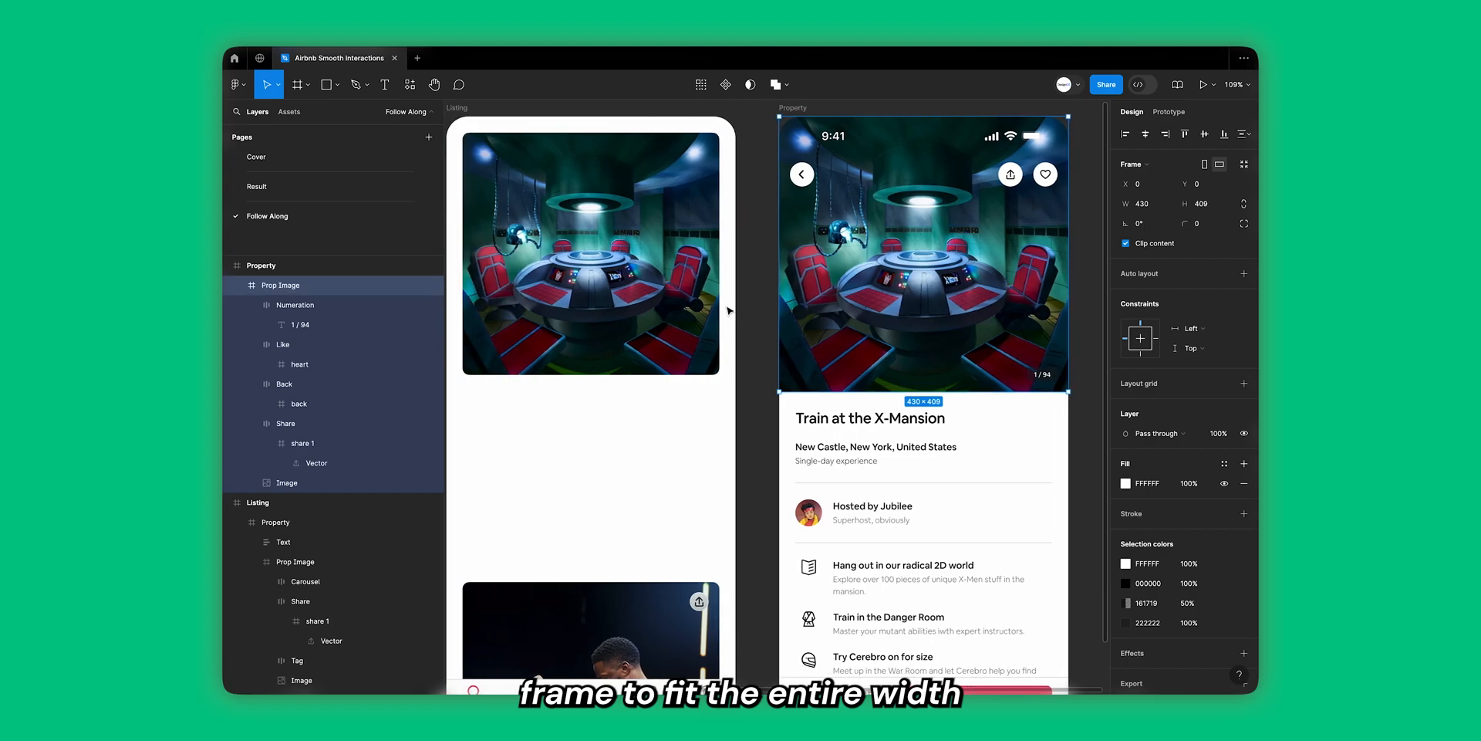
{"action": "left_click", "coordinate": [629, 287]}
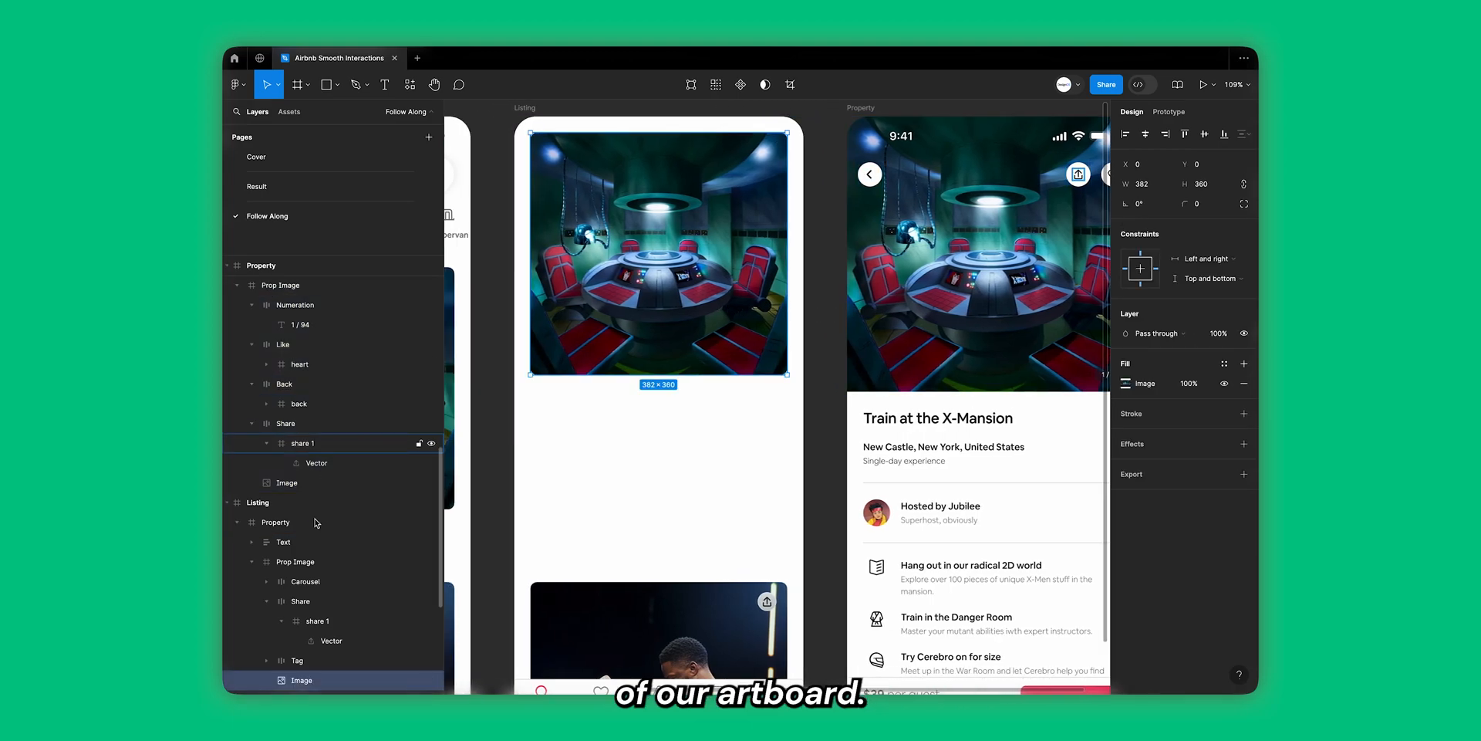
{"action": "scroll", "coordinate": [317, 540], "scroll_direction": "down", "scroll_amount": 3}
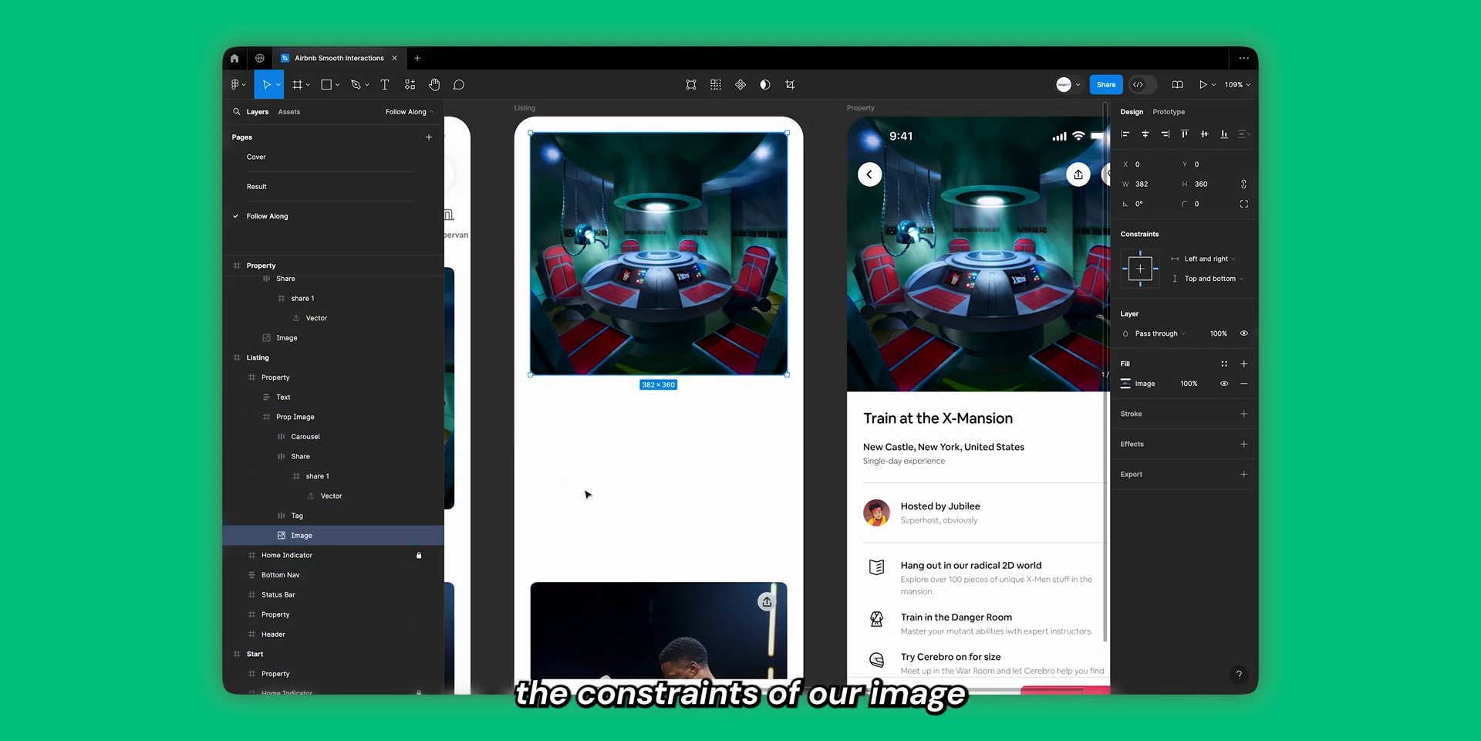
{"action": "scroll", "coordinate": [585, 493], "scroll_direction": "left", "scroll_amount": 3}
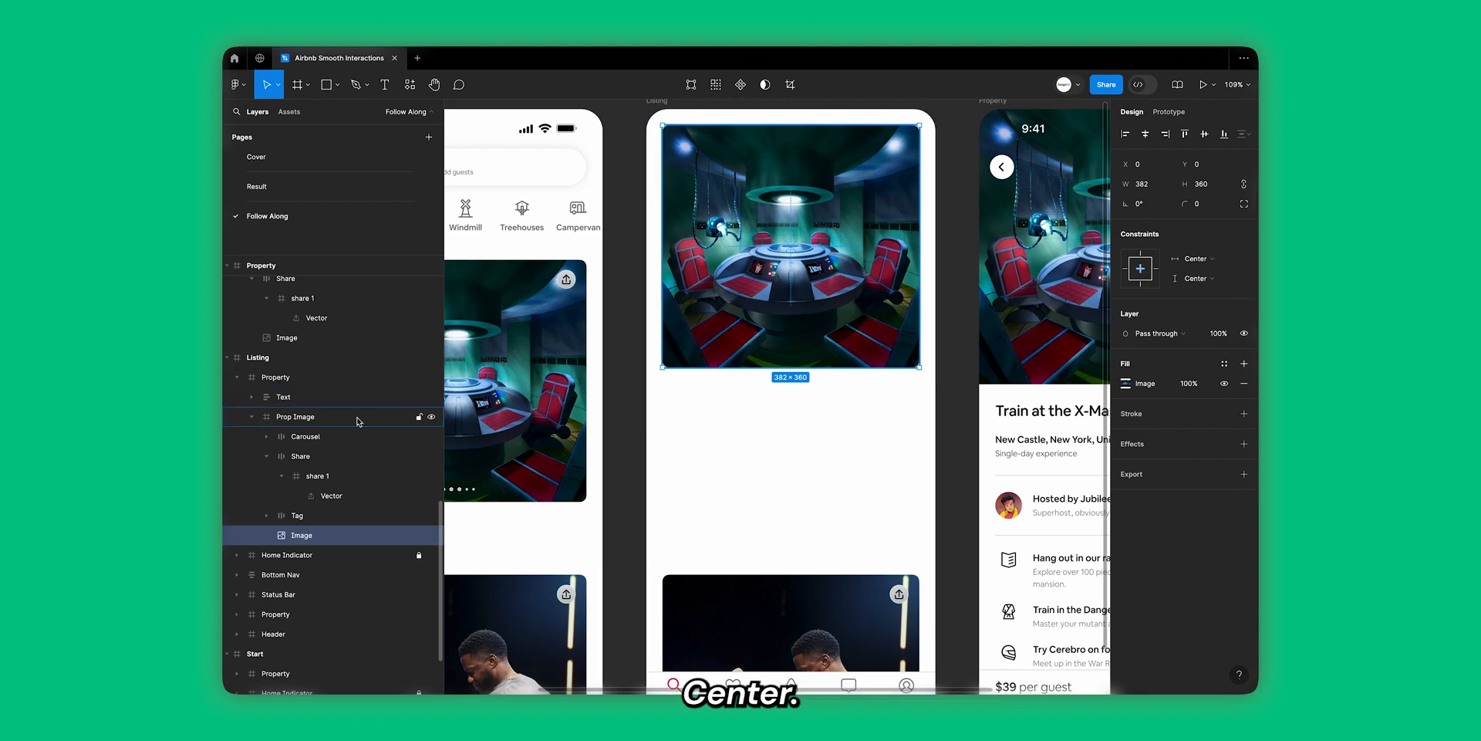
Step: Resize the Listing artboard's Prop Image frame to 430 × 409 and align it to the left and top edges of its parent
{"action": "left_click", "coordinate": [382, 415]}
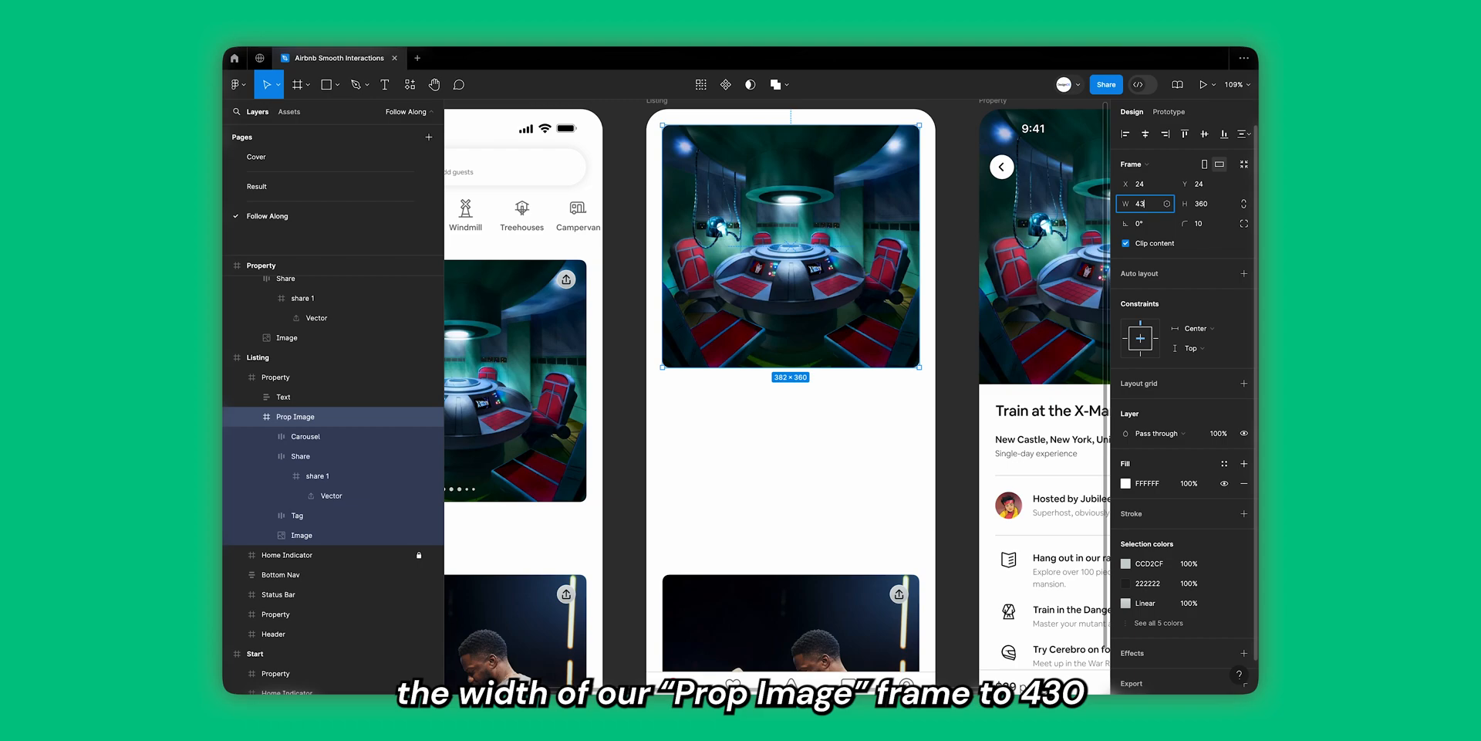
{"action": "key", "text": "Tab"}
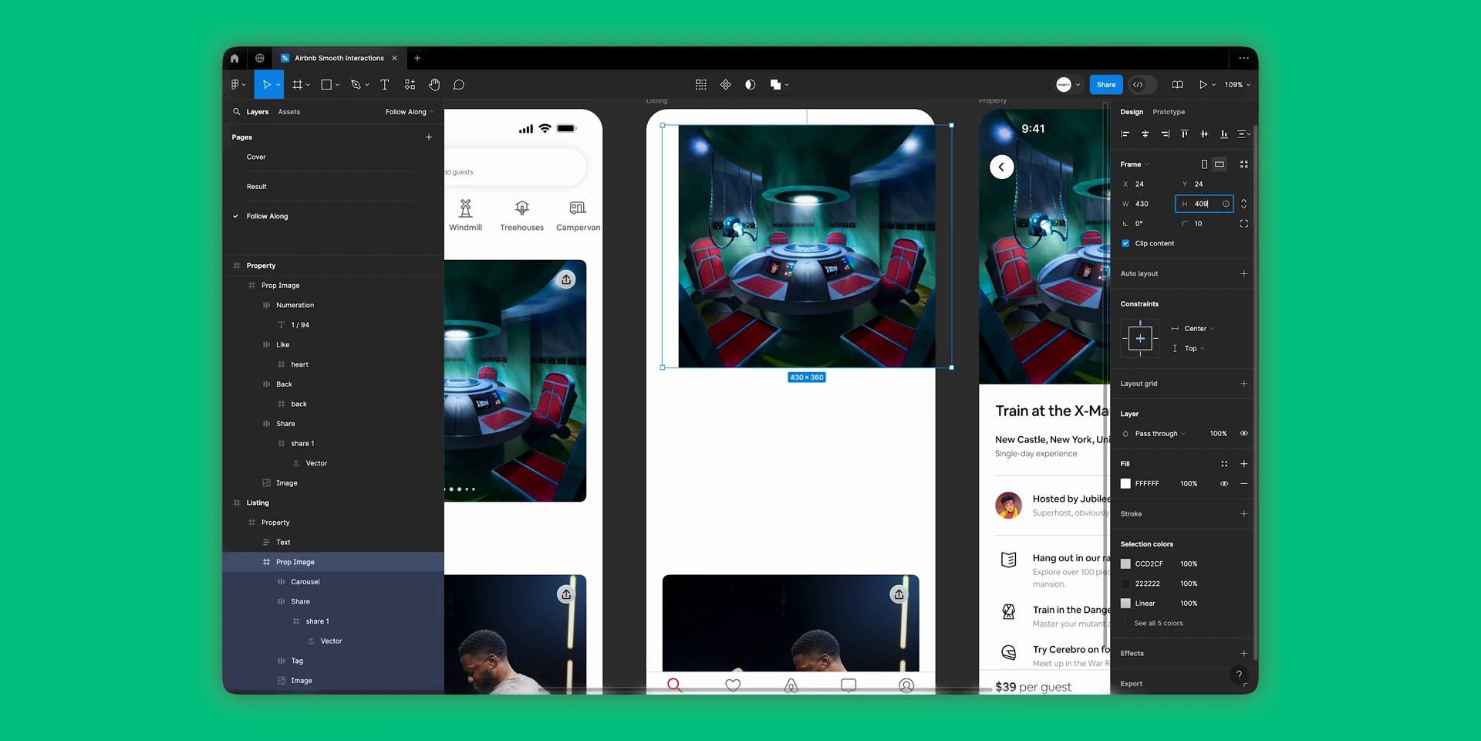
{"action": "key", "text": "Return"}
{"action": "left_click", "coordinate": [1126, 134]}
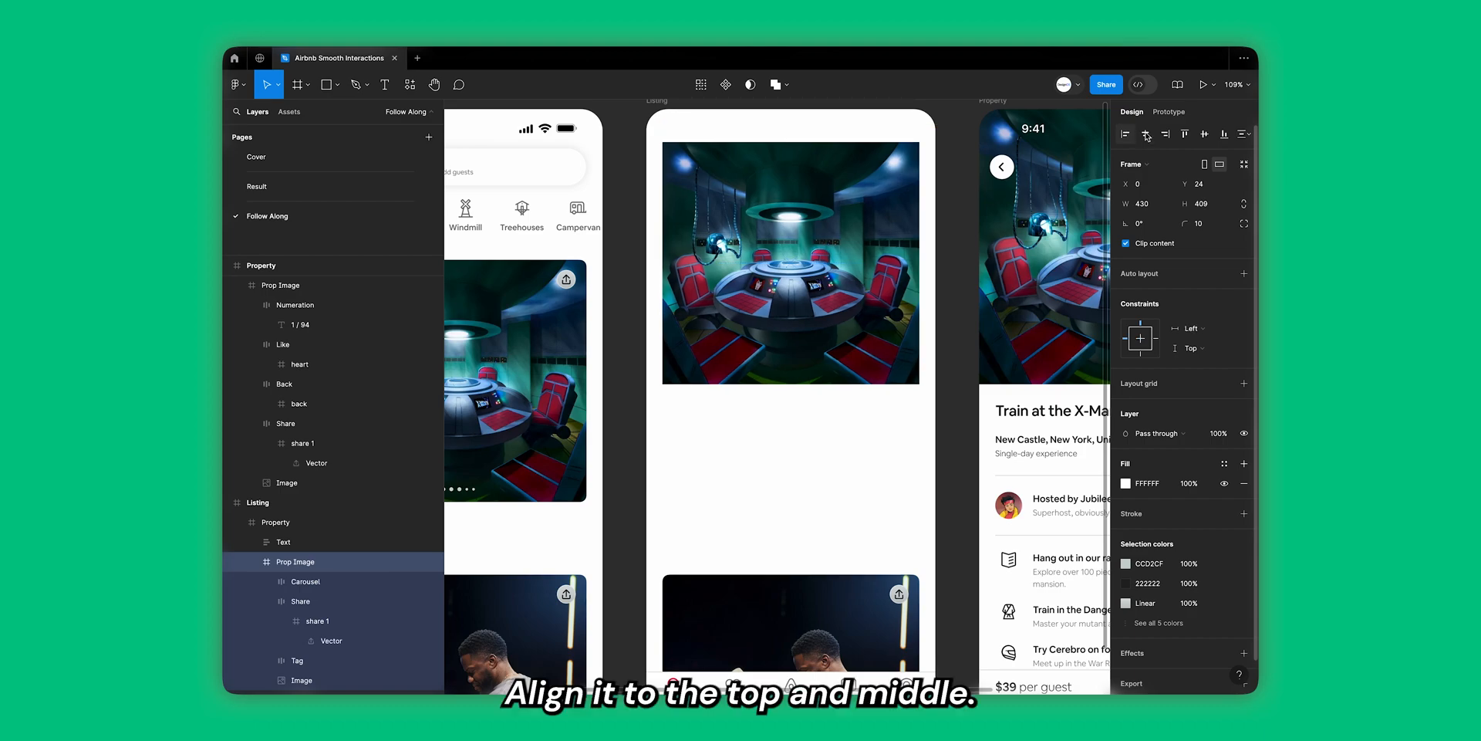
{"action": "left_click", "coordinate": [1186, 135]}
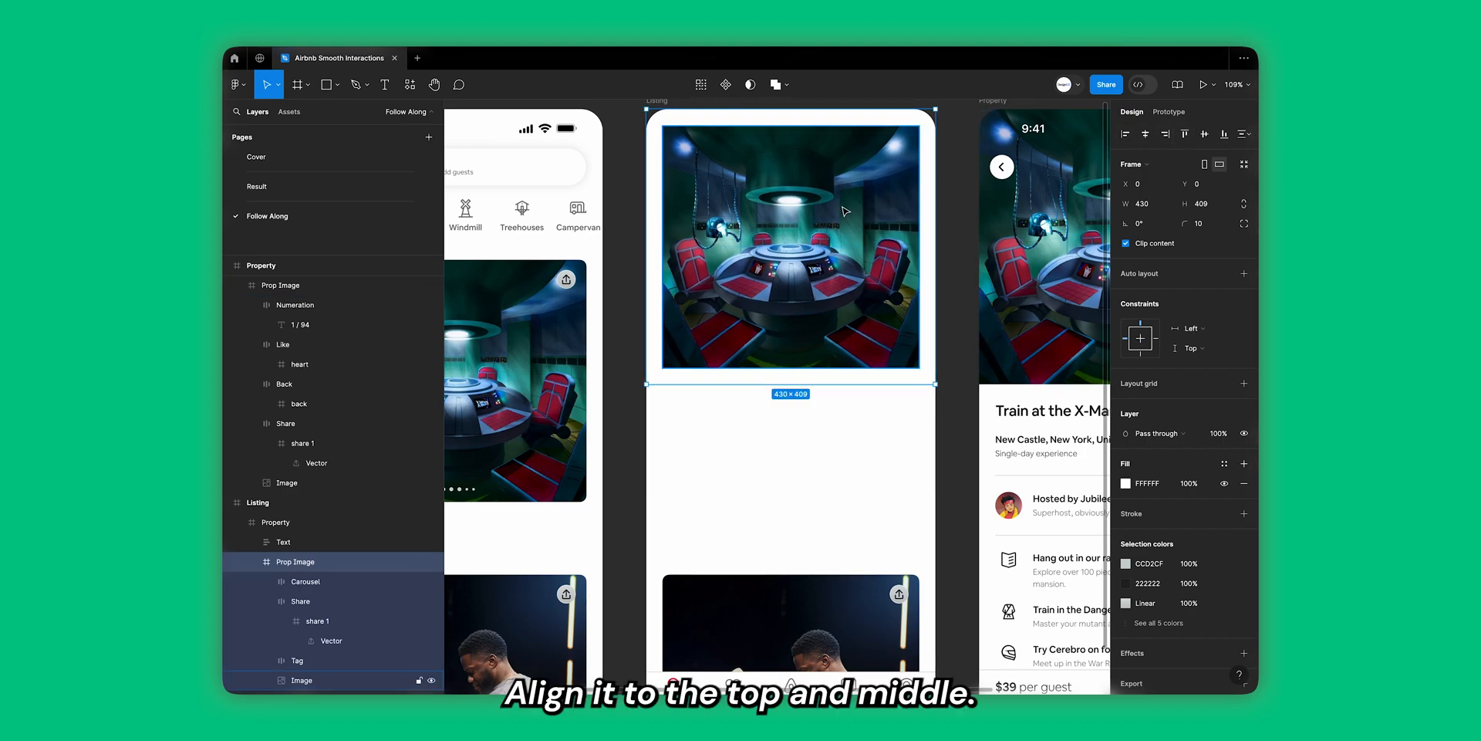
Step: Enlarge the Image layer proportionally from its center to 430 × 406 and move it up to Y 0 in the Prop Image frame
{"action": "left_click", "coordinate": [907, 219]}
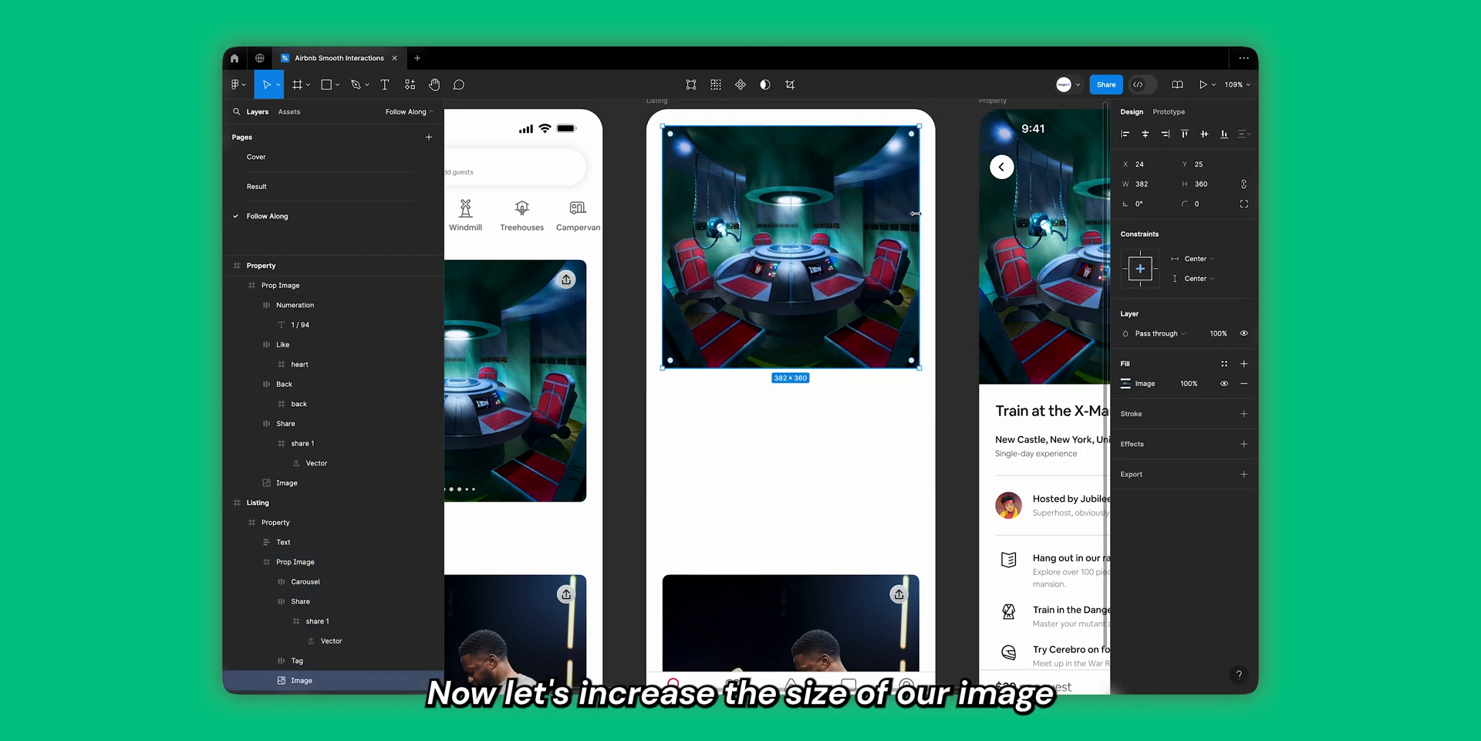
{"action": "left_click_drag", "start_coordinate": [925, 214], "coordinate": [935, 215]}
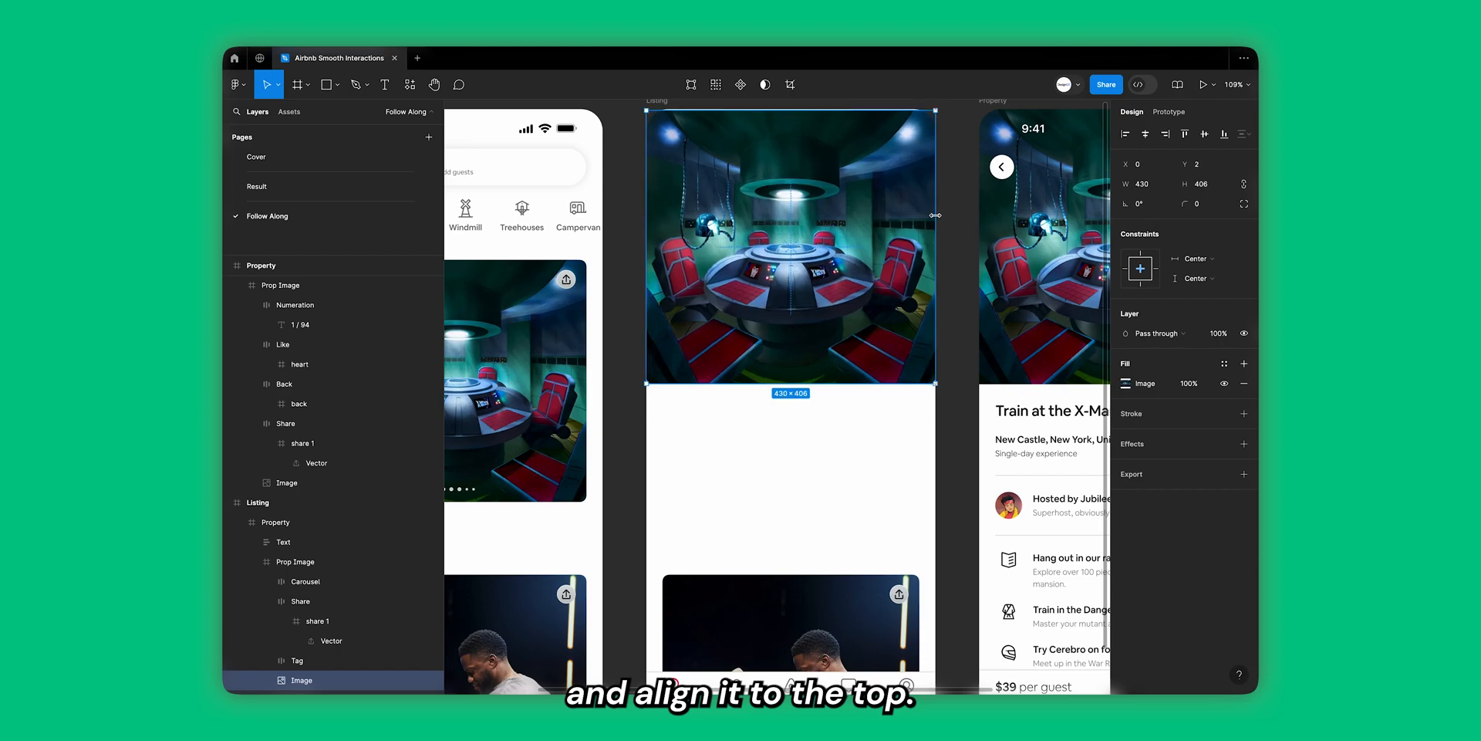
{"action": "key", "text": "shift+2"}
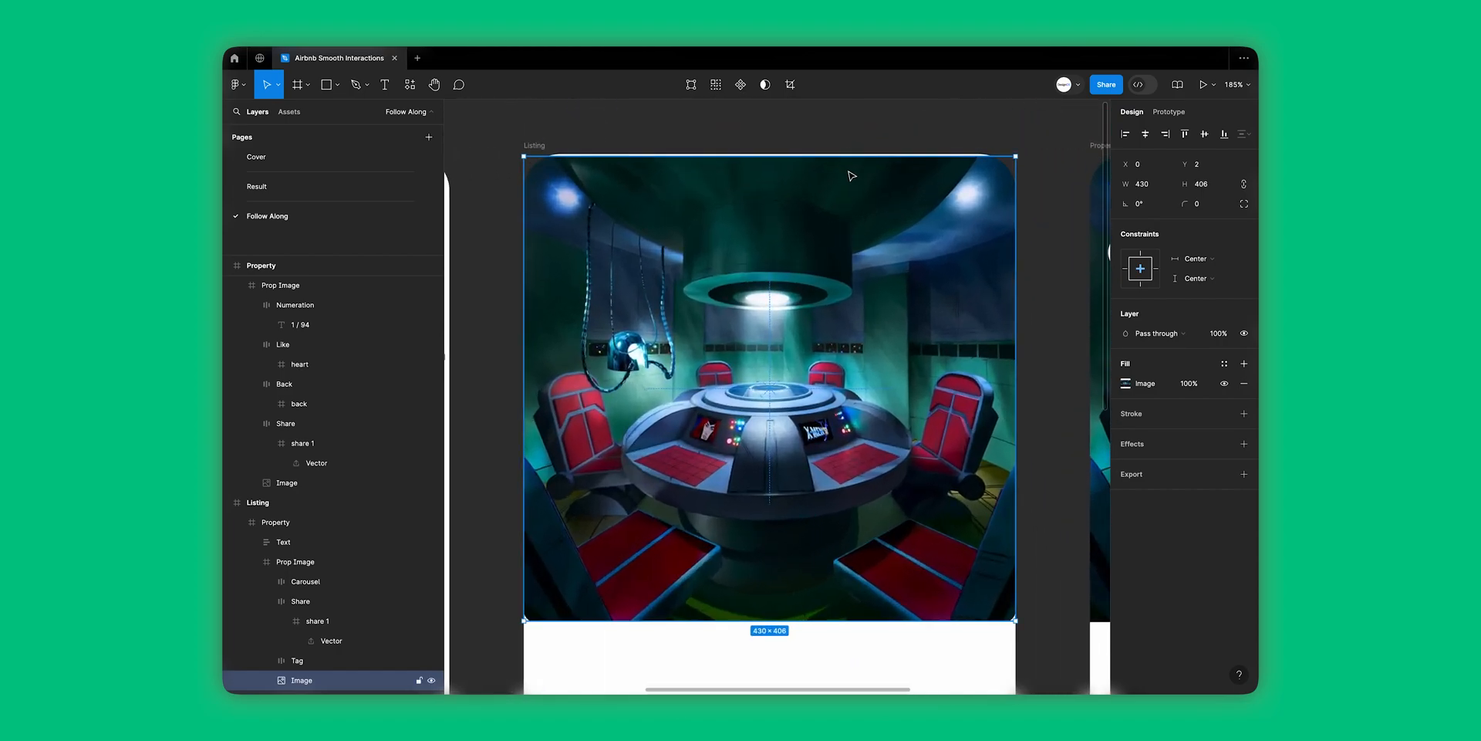
{"action": "key", "text": "Up"}
{"action": "key", "text": "Up"}
Step: Extend the bottom edge of the Listing artboard's Image layer to a height of 409, matching the Prop Image frame
{"action": "scroll", "coordinate": [852, 176], "scroll_direction": "down", "scroll_amount": 2}
{"action": "key", "text": "alt"}
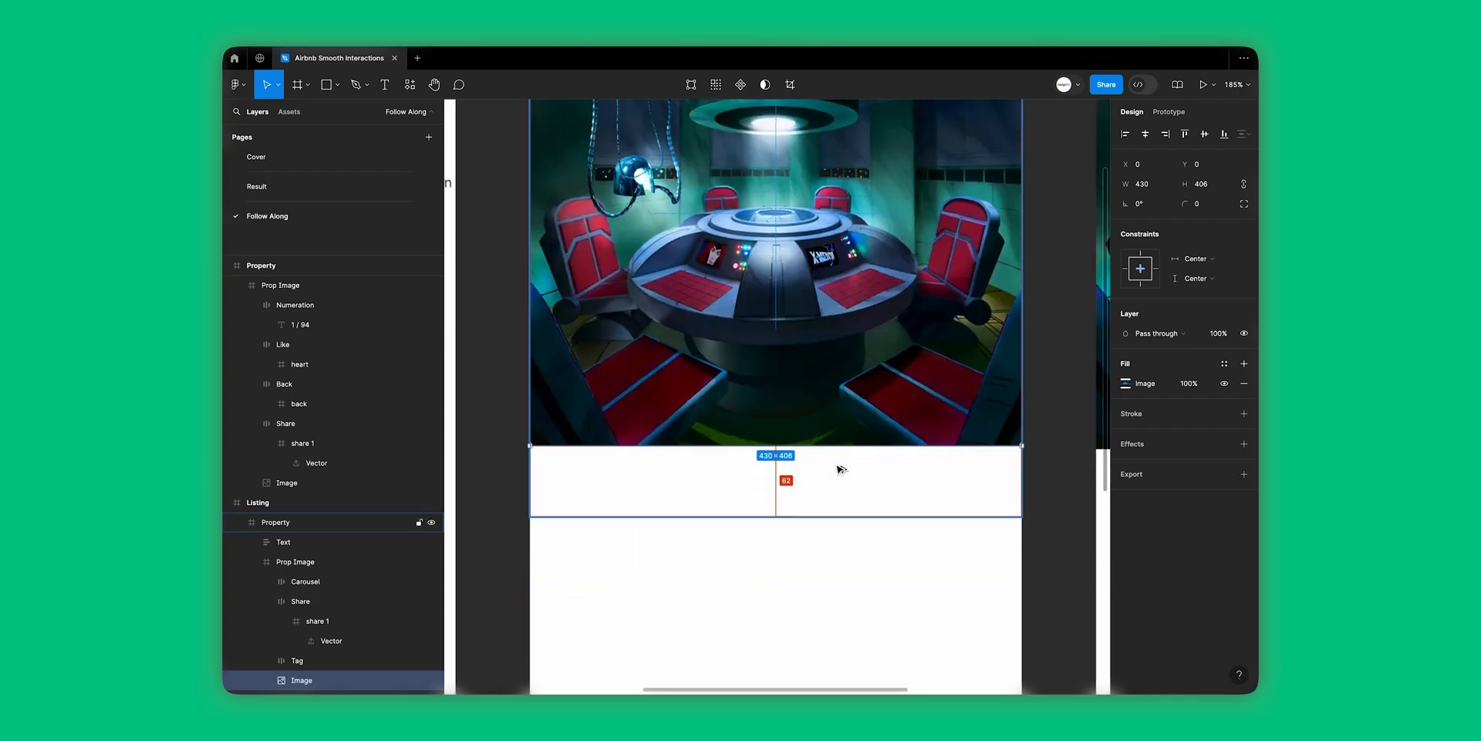
{"action": "scroll", "coordinate": [837, 496], "scroll_direction": "down", "scroll_amount": 2}
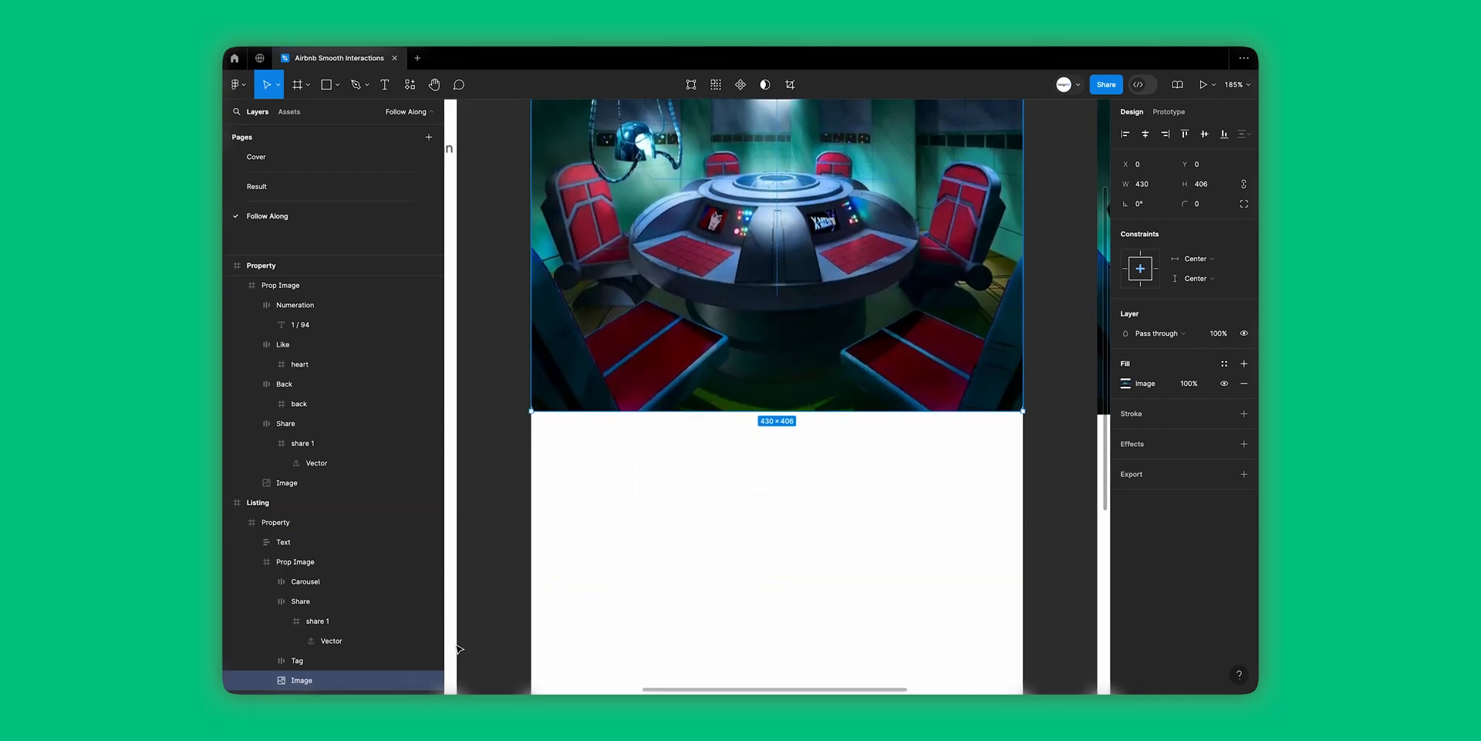
{"action": "left_click", "coordinate": [337, 562]}
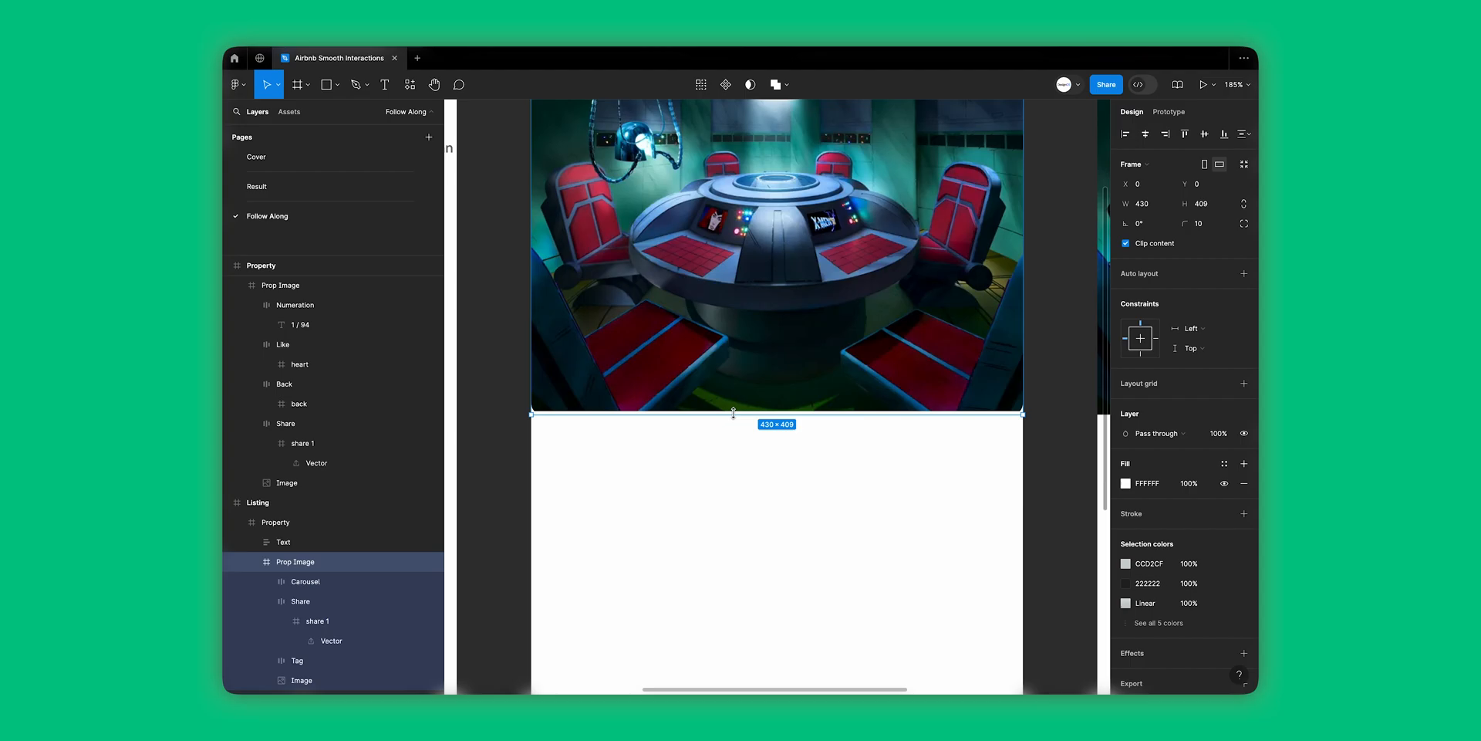
{"action": "scroll", "coordinate": [734, 413], "scroll_direction": "up", "scroll_amount": 4}
{"action": "double_click", "coordinate": [738, 387]}
{"action": "scroll", "coordinate": [729, 387], "scroll_direction": "left", "scroll_amount": 3}
{"action": "scroll", "coordinate": [661, 371], "scroll_direction": "up", "scroll_amount": 4}
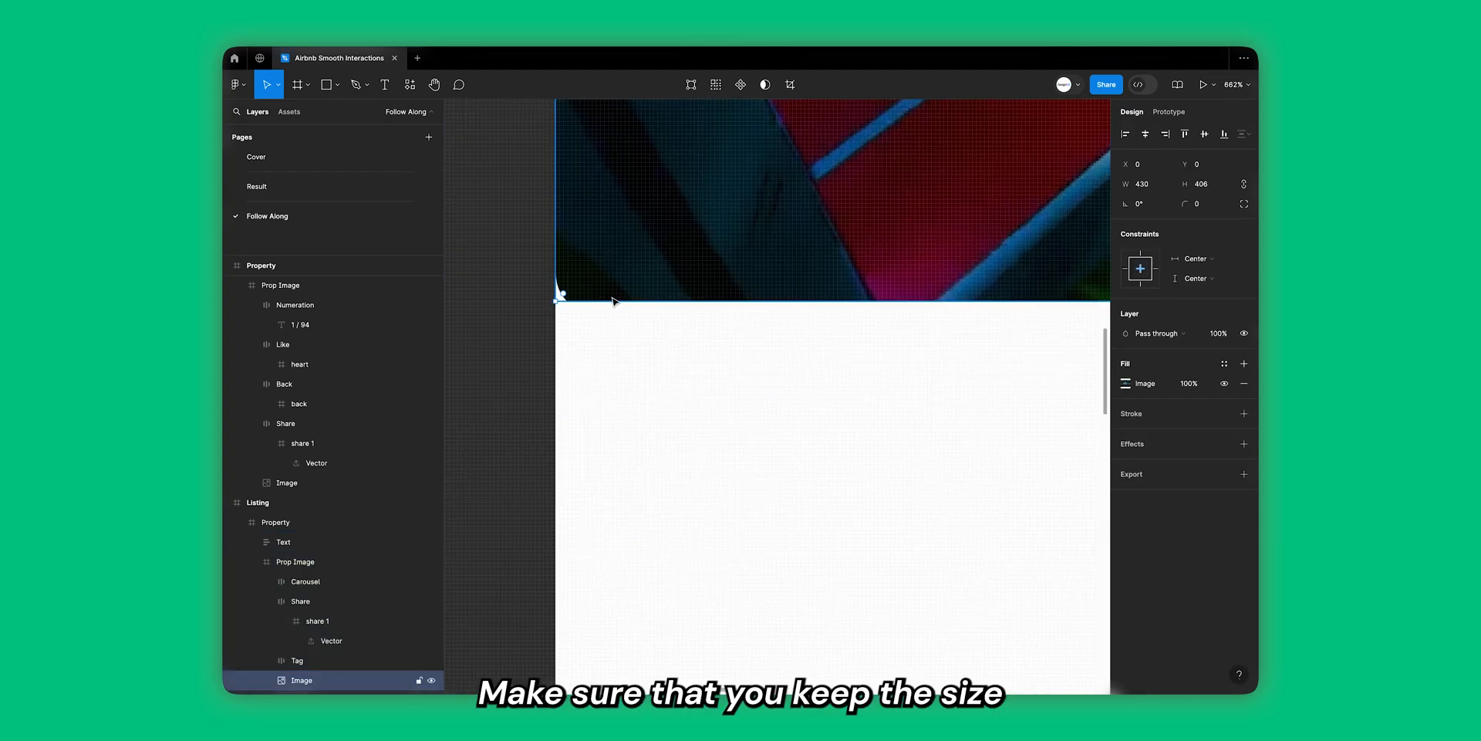
{"action": "left_click_drag", "start_coordinate": [611, 297], "coordinate": [620, 315]}
{"action": "scroll", "coordinate": [628, 318], "scroll_direction": "down", "scroll_amount": 10}
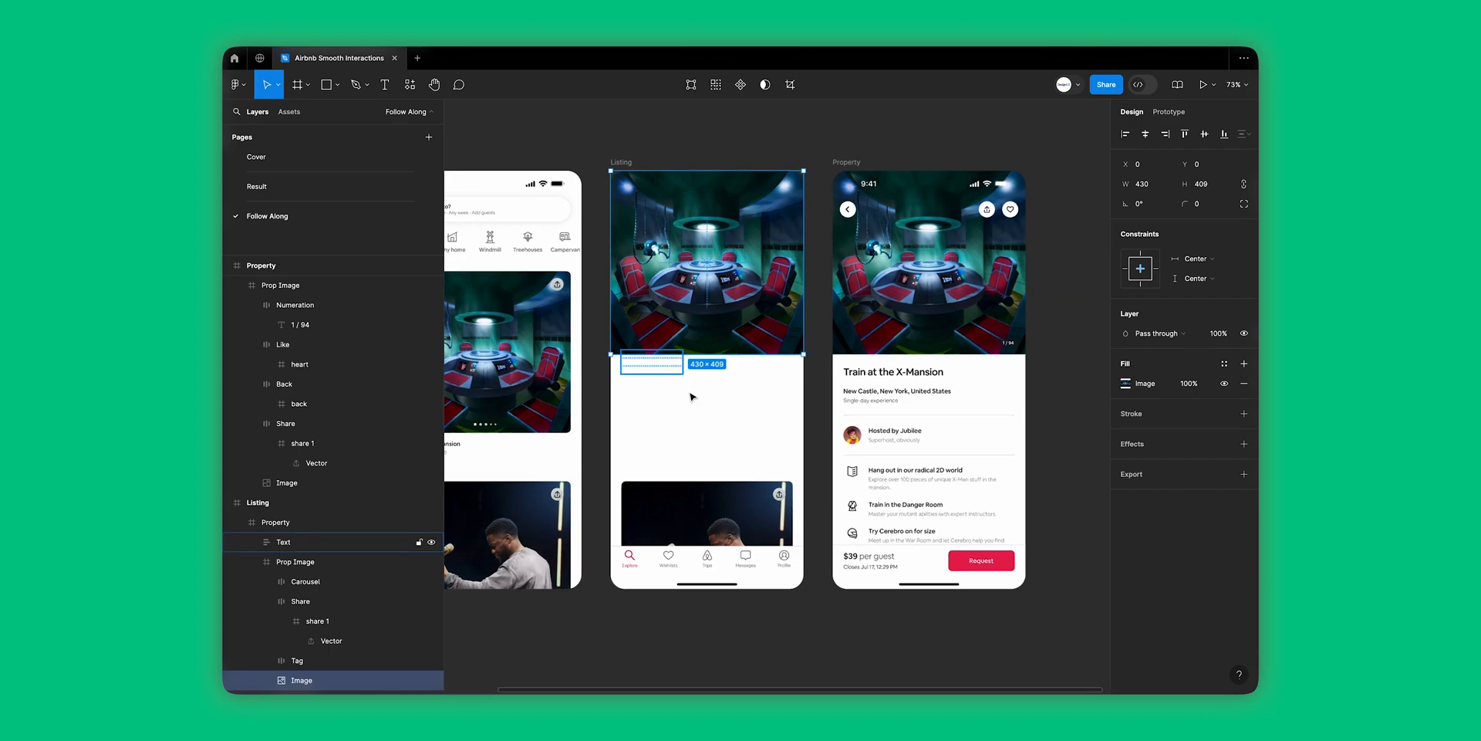
Step: Set the corner radius of the Listing artboard's Prop Image frame to 0
{"action": "left_click", "coordinate": [276, 522]}
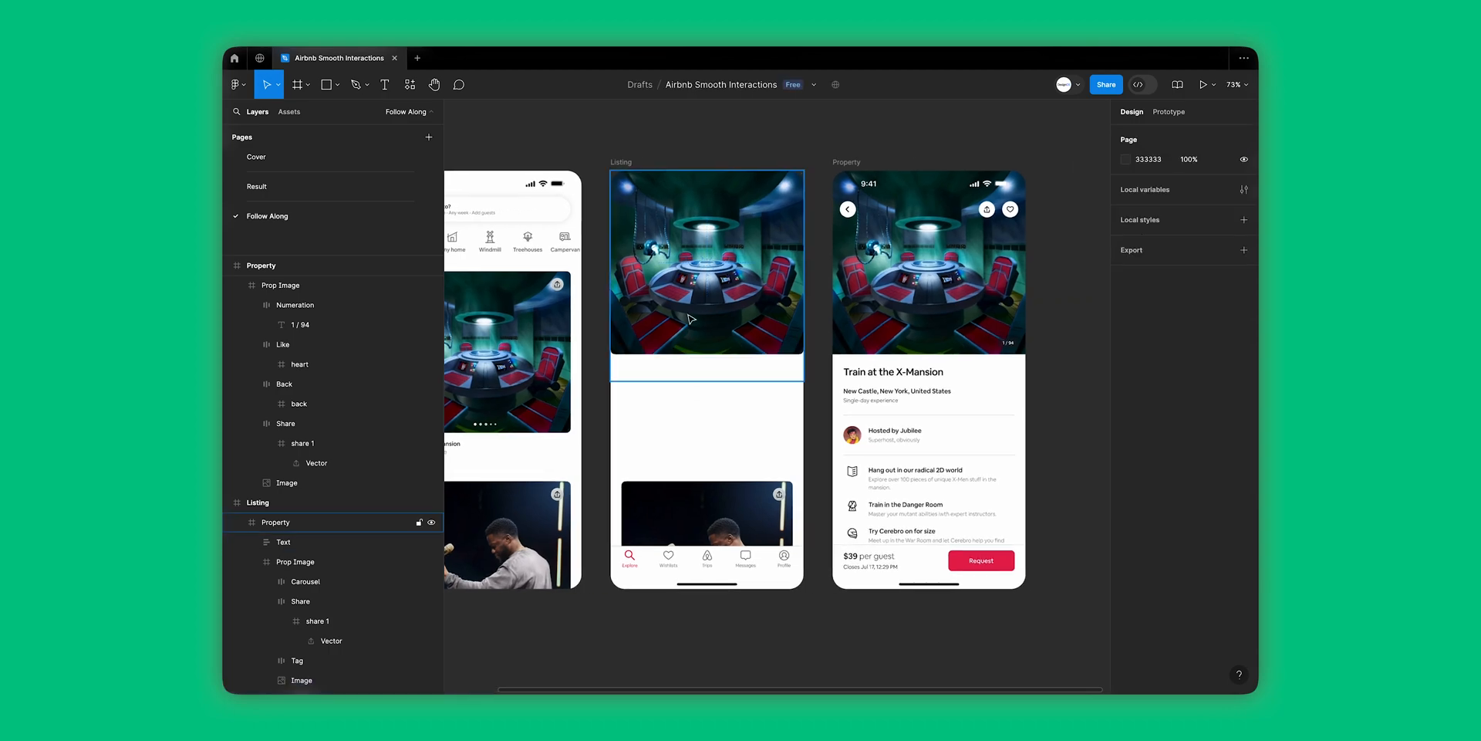
{"action": "left_click", "coordinate": [332, 564]}
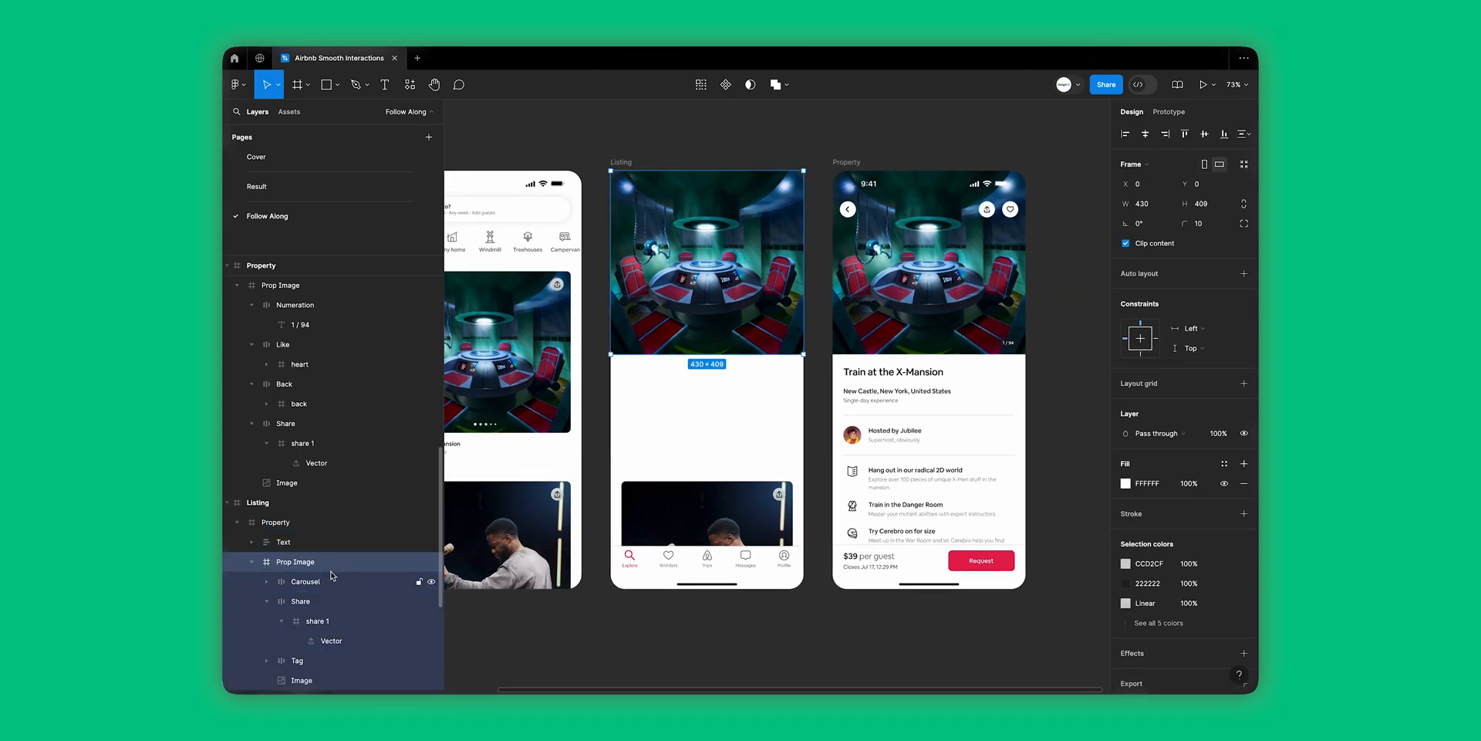
{"action": "left_click", "coordinate": [1201, 224]}
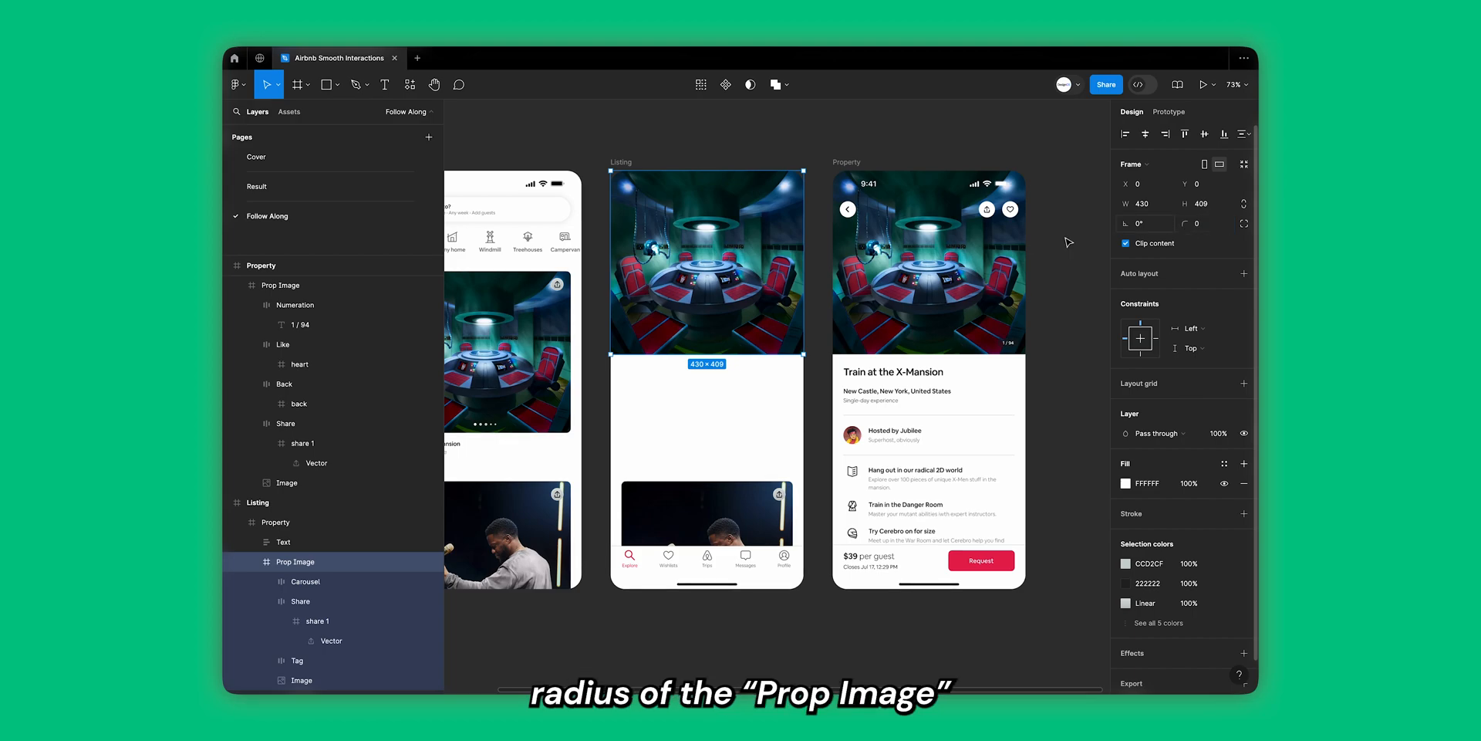
{"action": "left_click", "coordinate": [826, 284]}
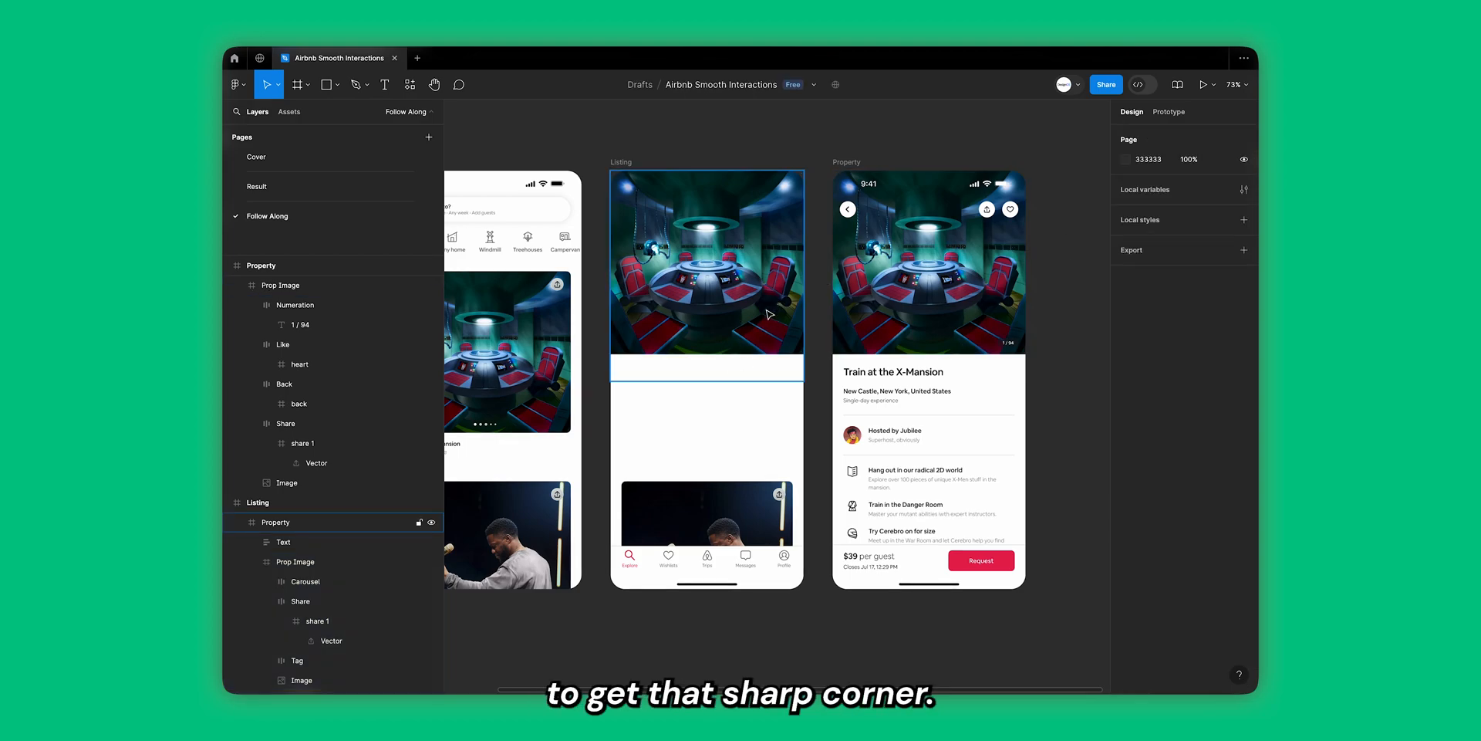
Step: In the Start artboard, place the Status Bar at the top of the layer order
{"action": "scroll", "coordinate": [692, 201], "scroll_direction": "left", "scroll_amount": 4}
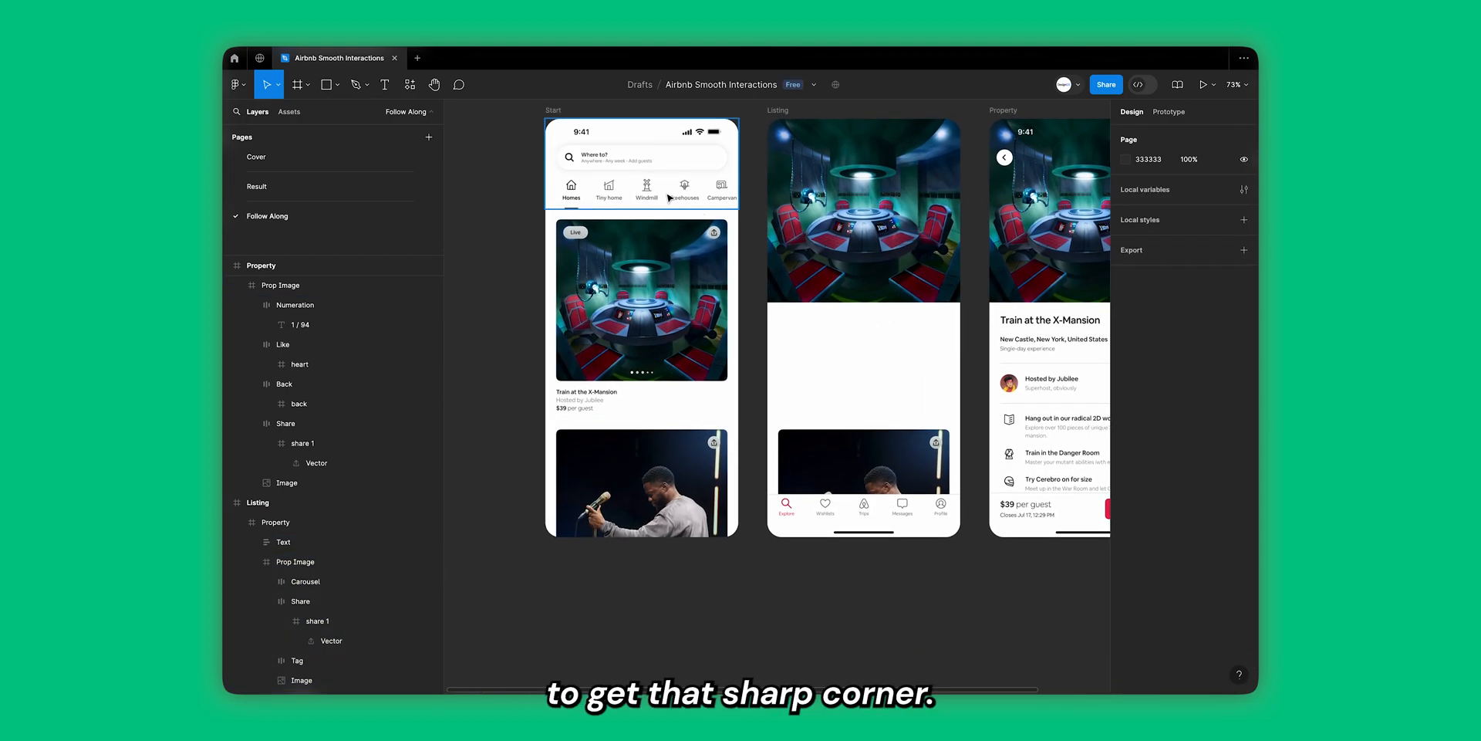
{"action": "left_click", "coordinate": [609, 140]}
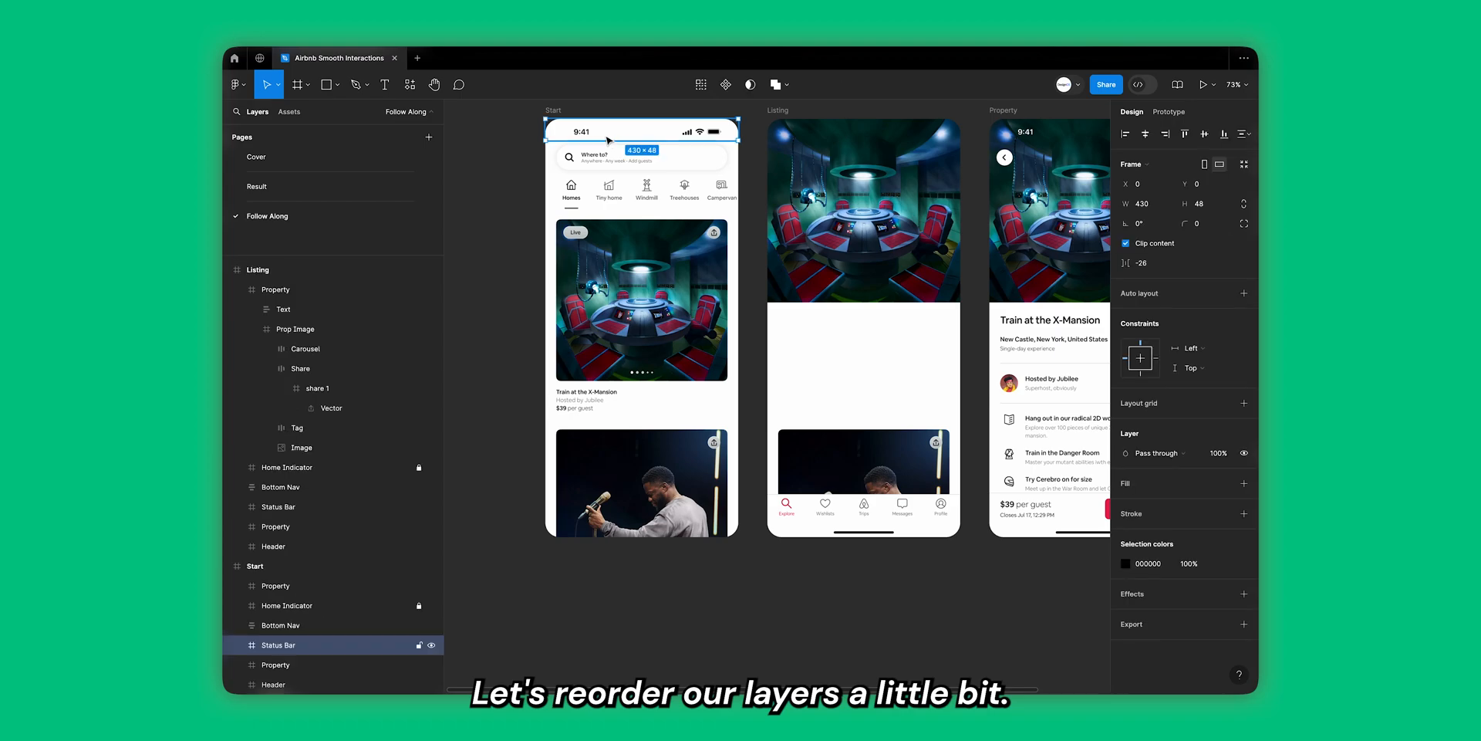
{"action": "scroll", "coordinate": [608, 140], "scroll_direction": "right", "scroll_amount": 3}
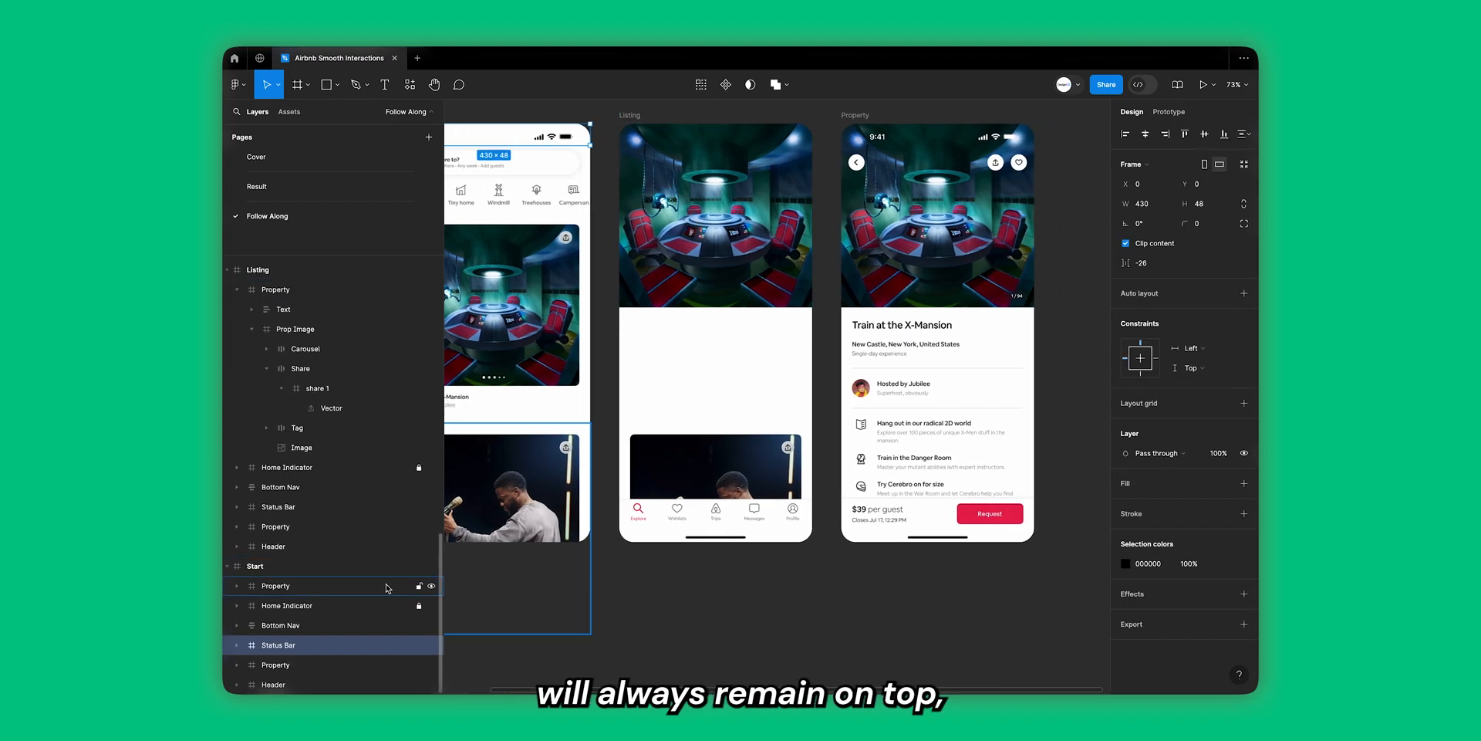
{"action": "left_click_drag", "start_coordinate": [334, 648], "coordinate": [332, 580]}
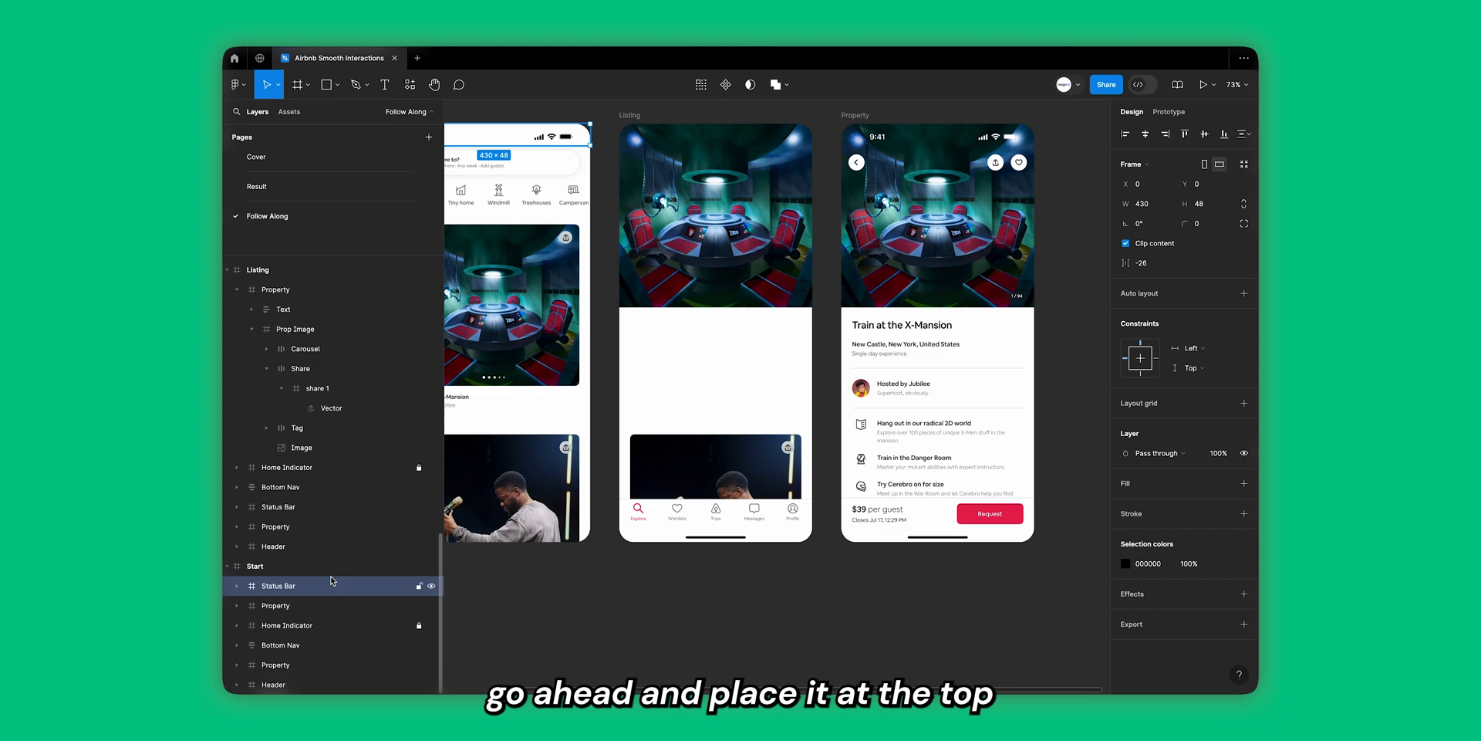
Step: In the Listing artboard, place the Status Bar at the top of the layer order and set its color to FFFFFF
{"action": "left_click", "coordinate": [272, 289]}
{"action": "scroll", "coordinate": [270, 520], "scroll_direction": "up", "scroll_amount": 2}
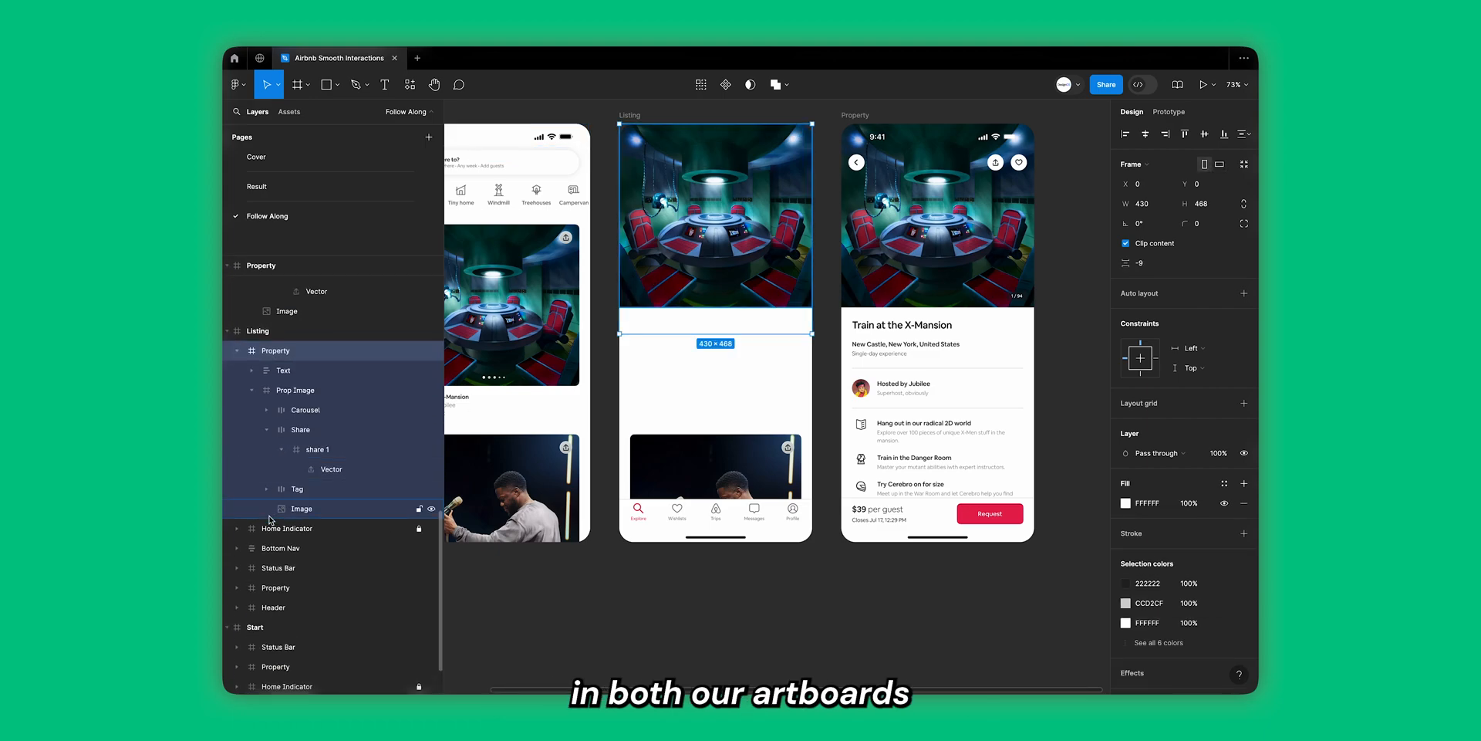
{"action": "left_click_drag", "start_coordinate": [274, 567], "coordinate": [296, 345]}
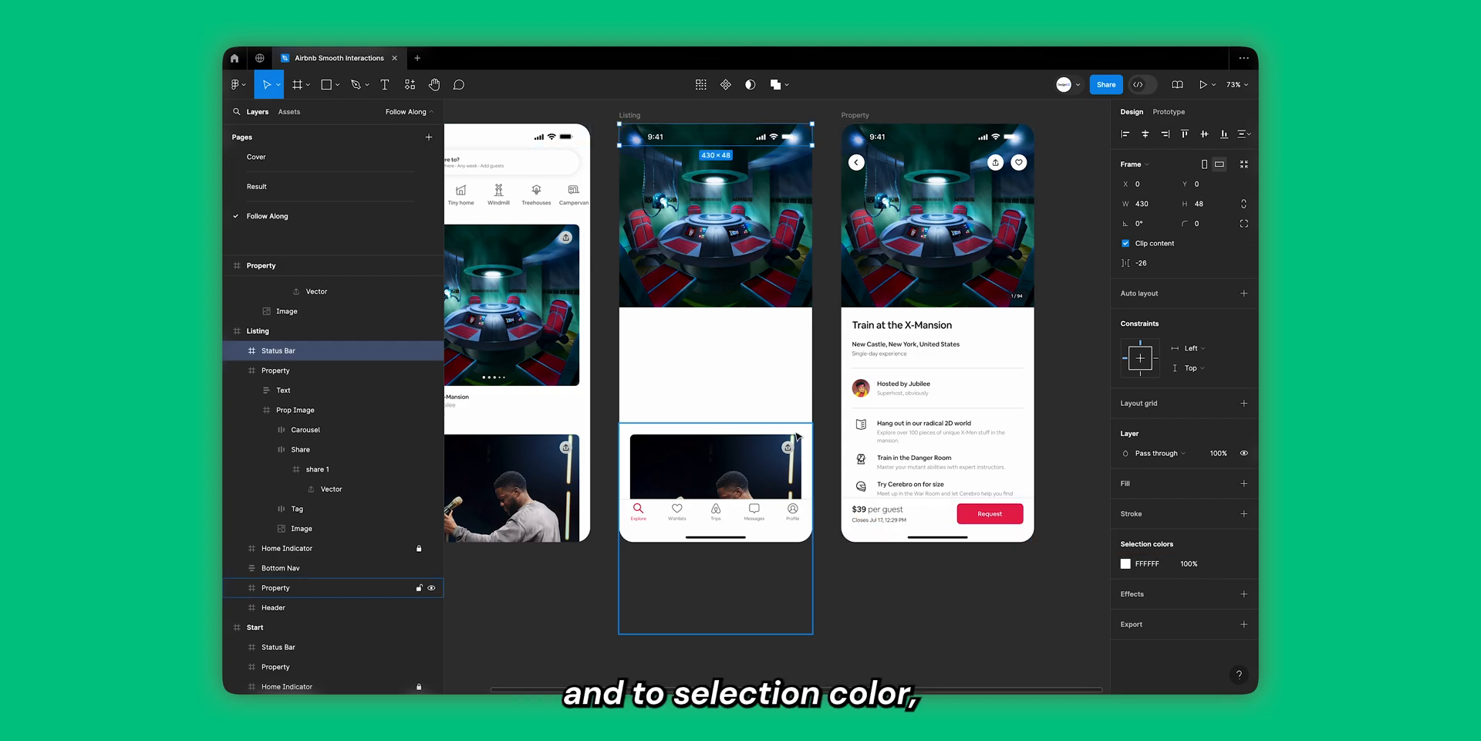
{"action": "left_click", "coordinate": [719, 365]}
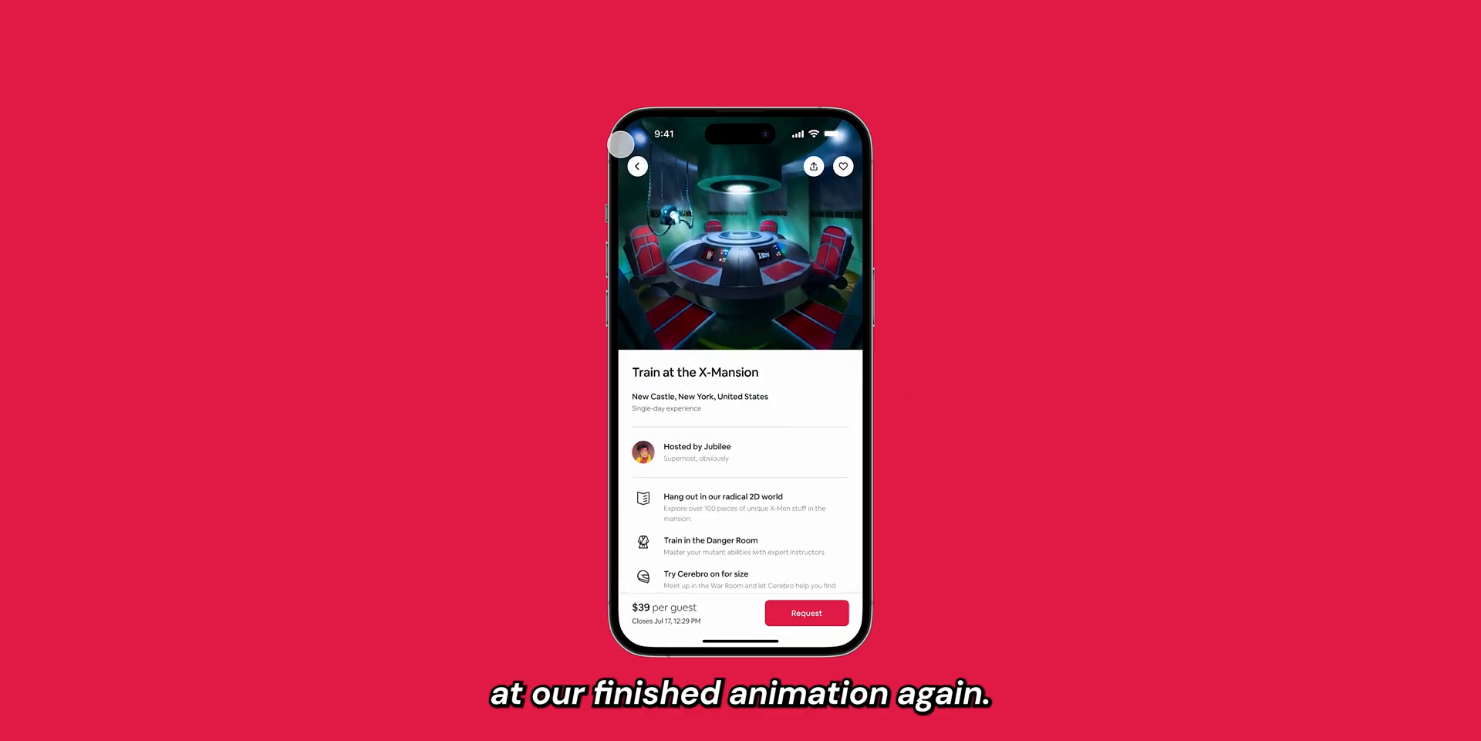
{"action": "left_click", "coordinate": [636, 166]}
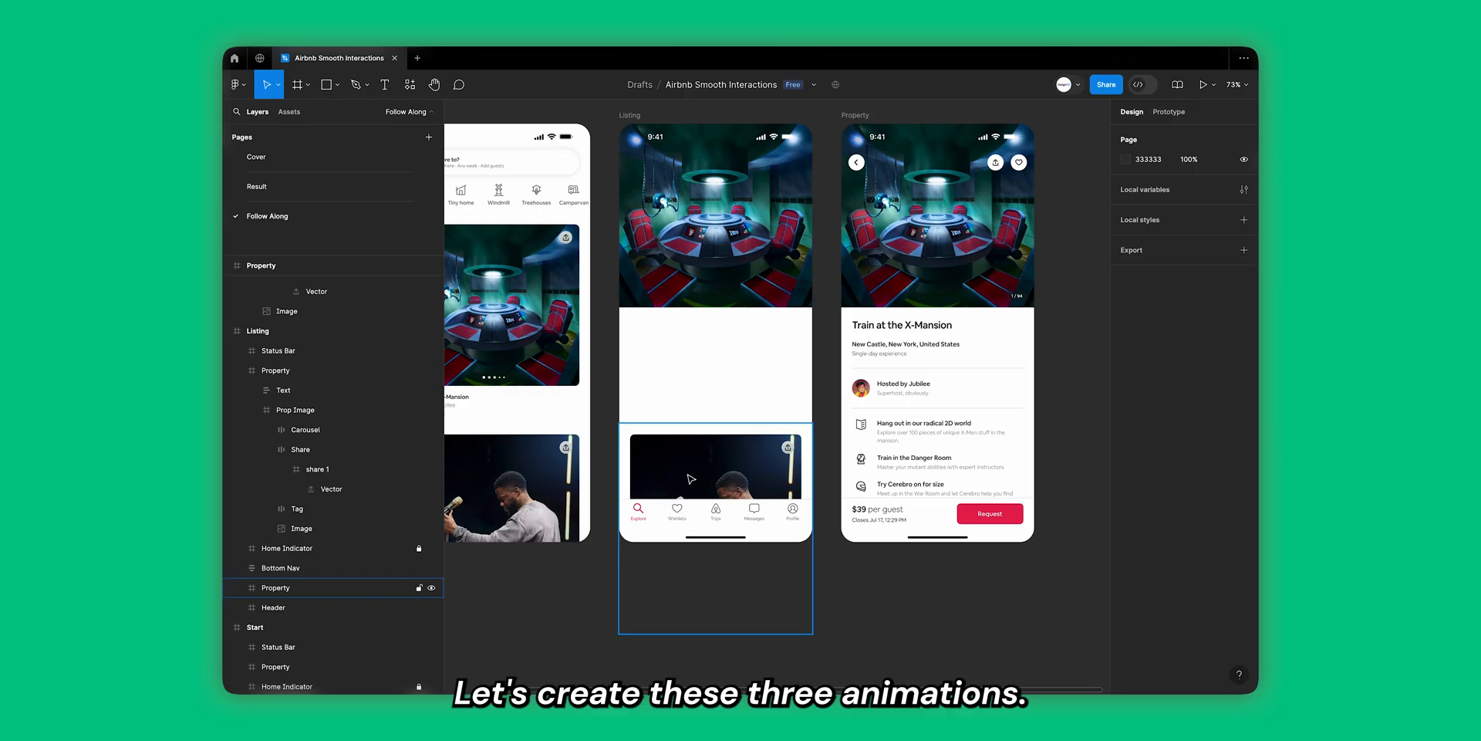
Step: Move the lower Property frame of the Listing artboard down to Y 732
{"action": "left_click", "coordinate": [691, 479]}
{"action": "key", "text": "Down"}
{"action": "key", "text": "Down"}
{"action": "key", "text": "Down"}
{"action": "key", "text": "Down"}
{"action": "key", "text": "Down"}
{"action": "key", "text": "Down"}
{"action": "key", "text": "Down"}
{"action": "key", "text": "Down"}
{"action": "key", "text": "Down"}
{"action": "key", "text": "Down"}
{"action": "key", "text": "Down"}
{"action": "key", "text": "Down"}
{"action": "key", "text": "Down"}
{"action": "key", "text": "Down"}
{"action": "key", "text": "Down"}
{"action": "key", "text": "Down"}
{"action": "key", "text": "Down"}
{"action": "key", "text": "Down"}
{"action": "key", "text": "Down"}
{"action": "key", "text": "Down"}
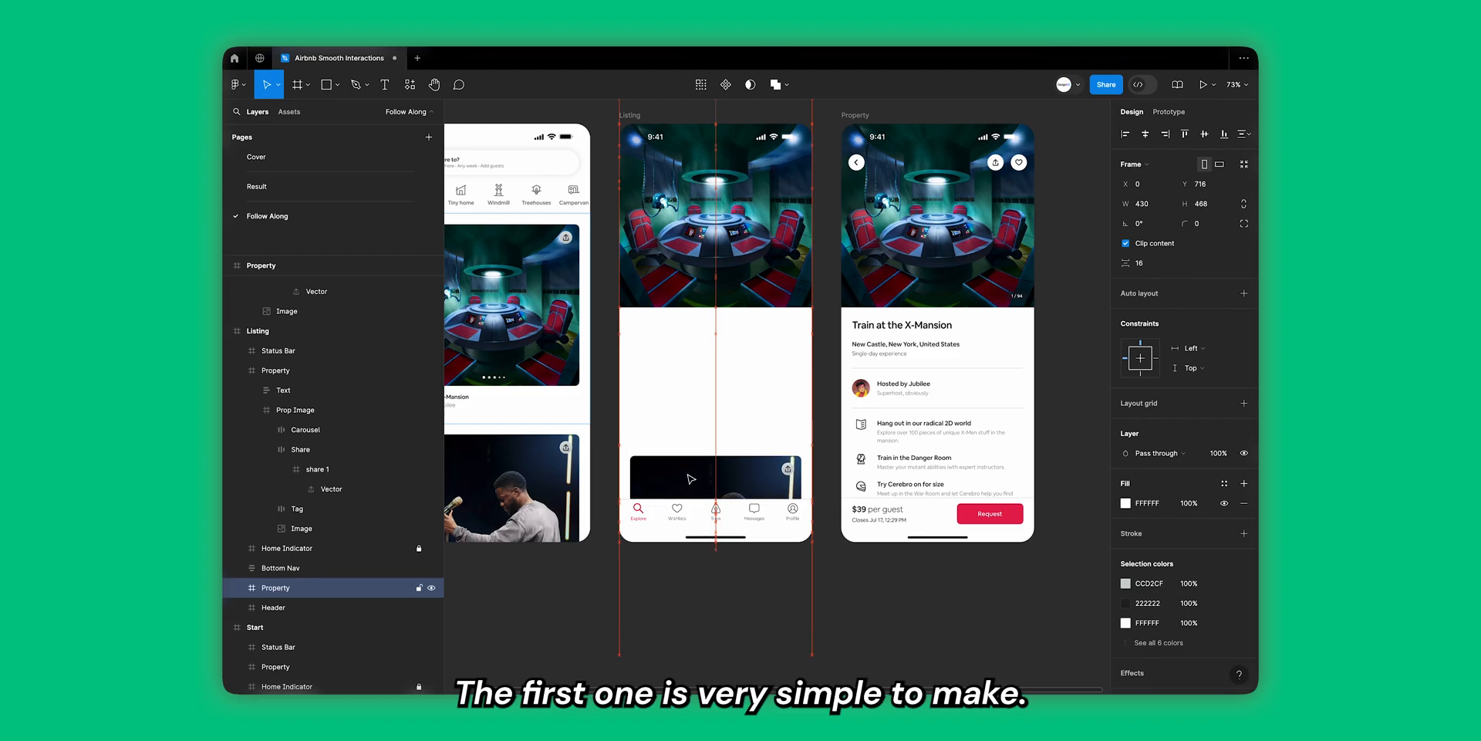
{"action": "key", "text": "shift+Down"}
{"action": "key", "text": "shift+Down"}
{"action": "scroll", "coordinate": [691, 479], "scroll_direction": "left", "scroll_amount": 2}
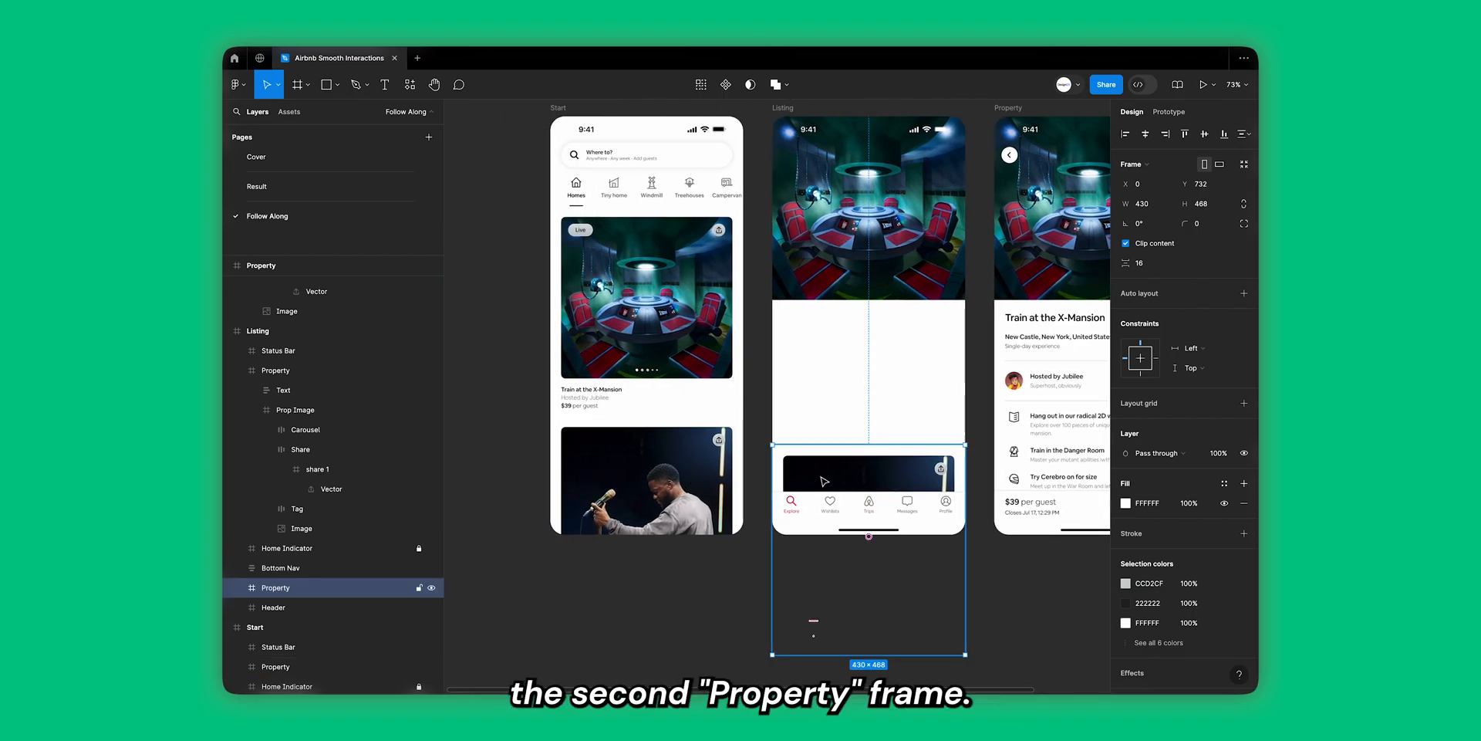
Step: Scale the Listing artboard's Bottom Nav down from its center to a width of 360 (0.84x)
{"action": "left_click", "coordinate": [832, 501]}
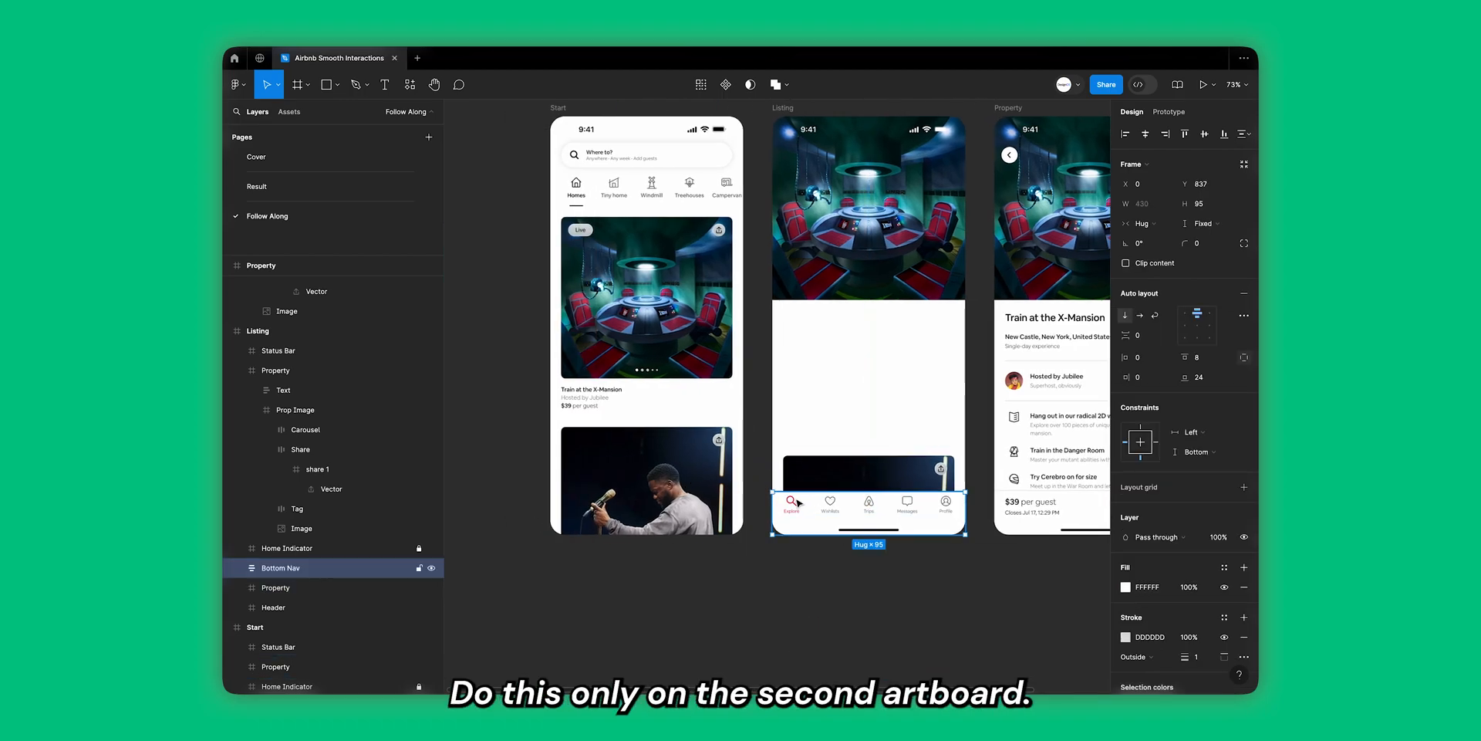
{"action": "scroll", "coordinate": [799, 503], "scroll_direction": "up", "scroll_amount": 5}
{"action": "scroll", "coordinate": [849, 513], "scroll_direction": "right", "scroll_amount": 3}
{"action": "key", "text": "k"}
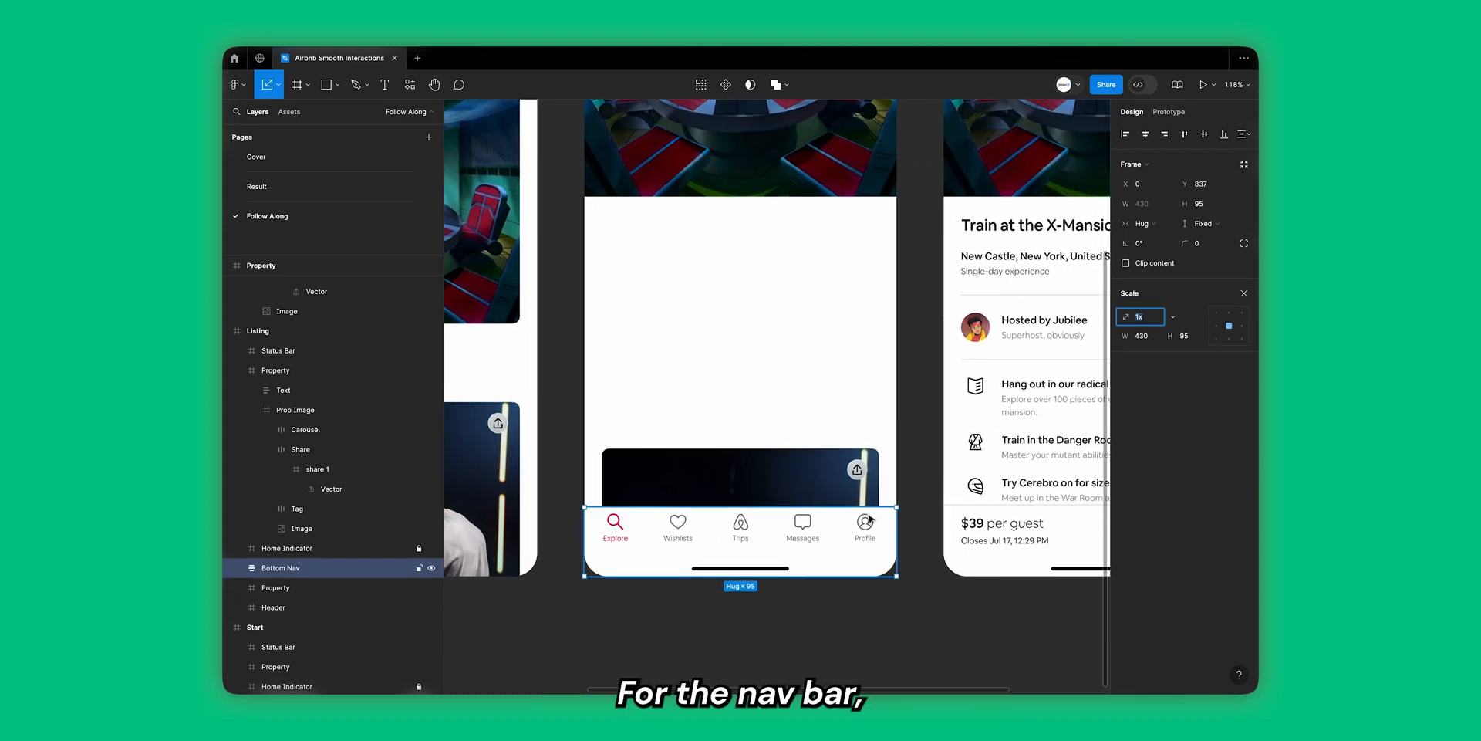
{"action": "left_click_drag", "start_coordinate": [895, 531], "coordinate": [871, 531]}
Step: Move the Listing artboard's scaled Bottom Nav down to Y 932.73, just below the artboard's bottom edge
{"action": "key", "text": "shift+Down"}
{"action": "key", "text": "shift+Down"}
{"action": "key", "text": "shift+Down"}
{"action": "key", "text": "shift+Down"}
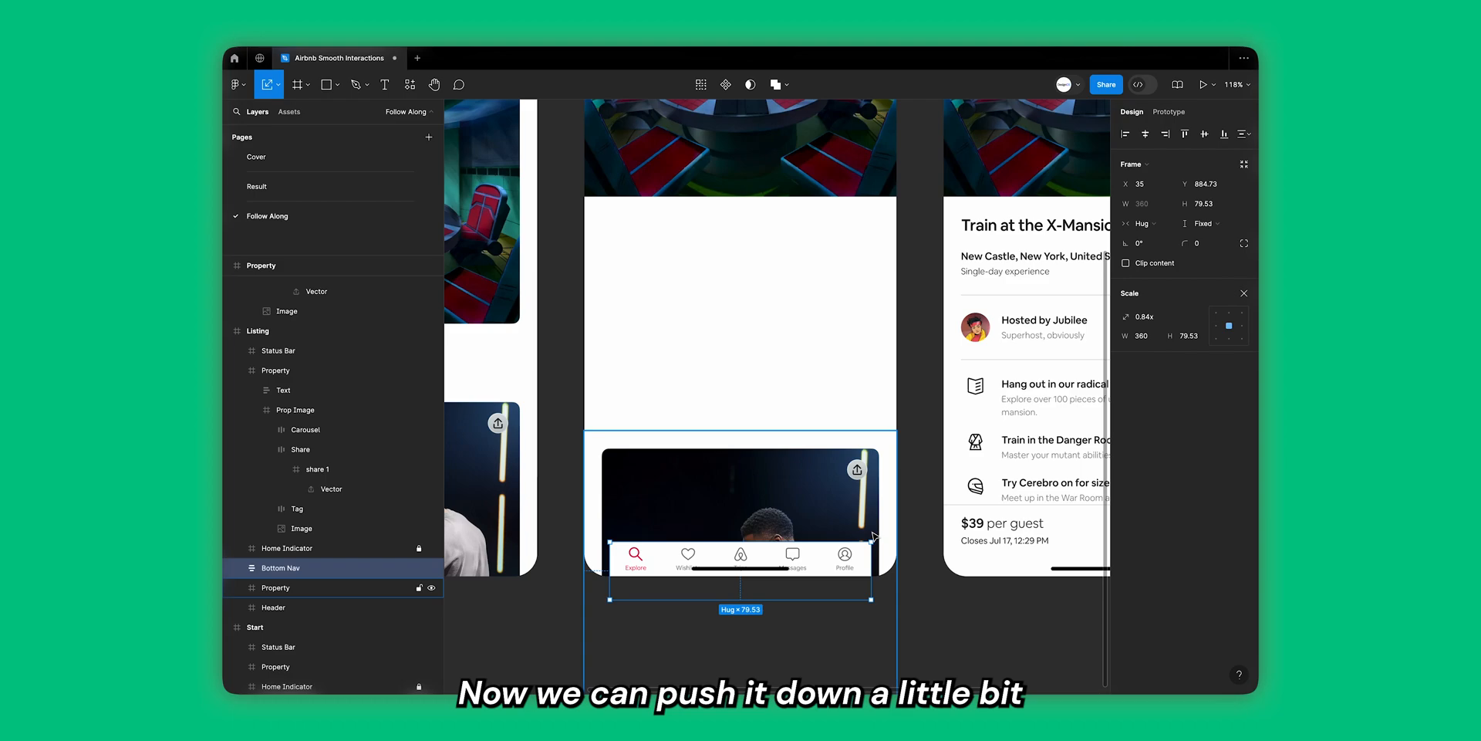
{"action": "key", "text": "v"}
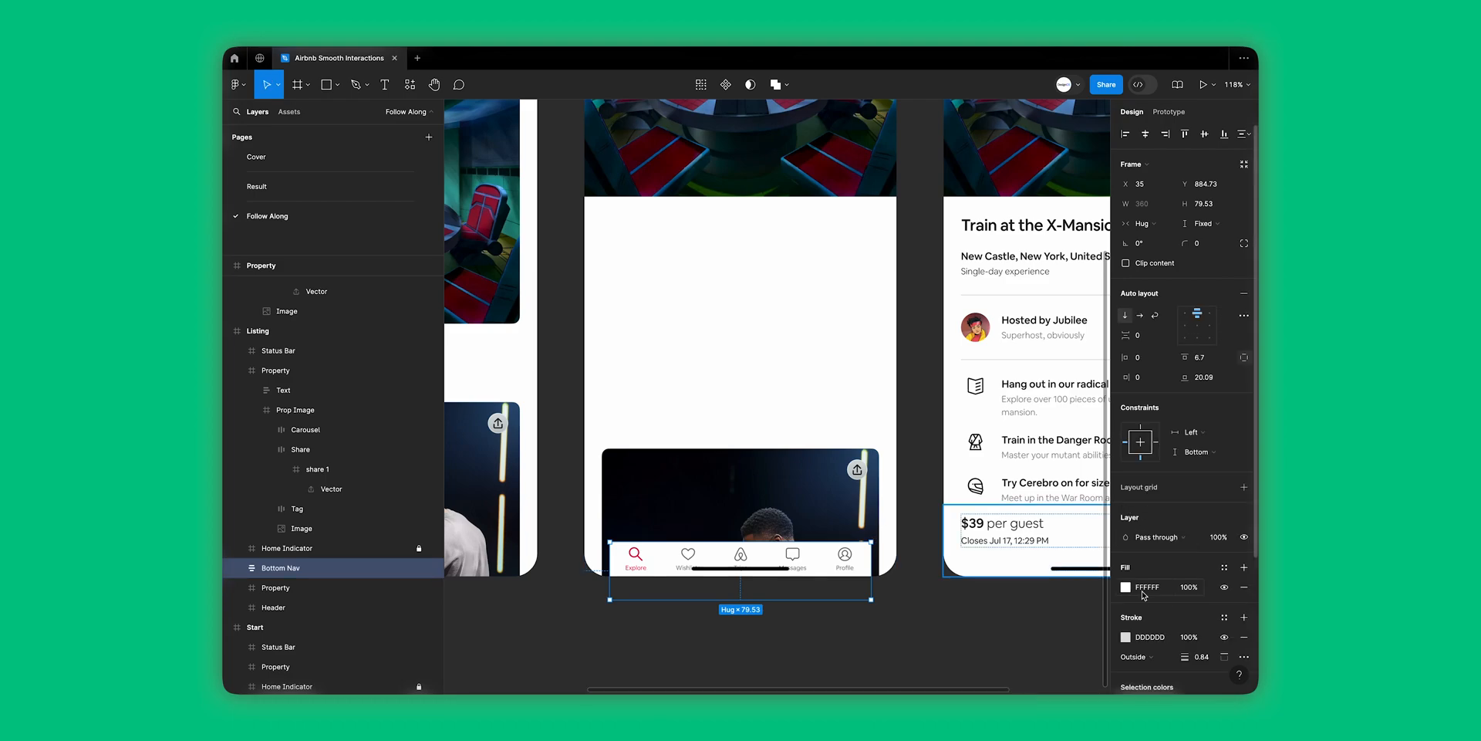
{"action": "key", "text": "shift+Down"}
{"action": "key", "text": "shift+Down"}
{"action": "key", "text": "shift+Down"}
{"action": "key", "text": "shift+Down"}
{"action": "key", "text": "Down"}
{"action": "key", "text": "Down"}
{"action": "key", "text": "Down"}
{"action": "key", "text": "Down"}
{"action": "key", "text": "Down"}
{"action": "key", "text": "Down"}
{"action": "key", "text": "Down"}
{"action": "key", "text": "Down"}
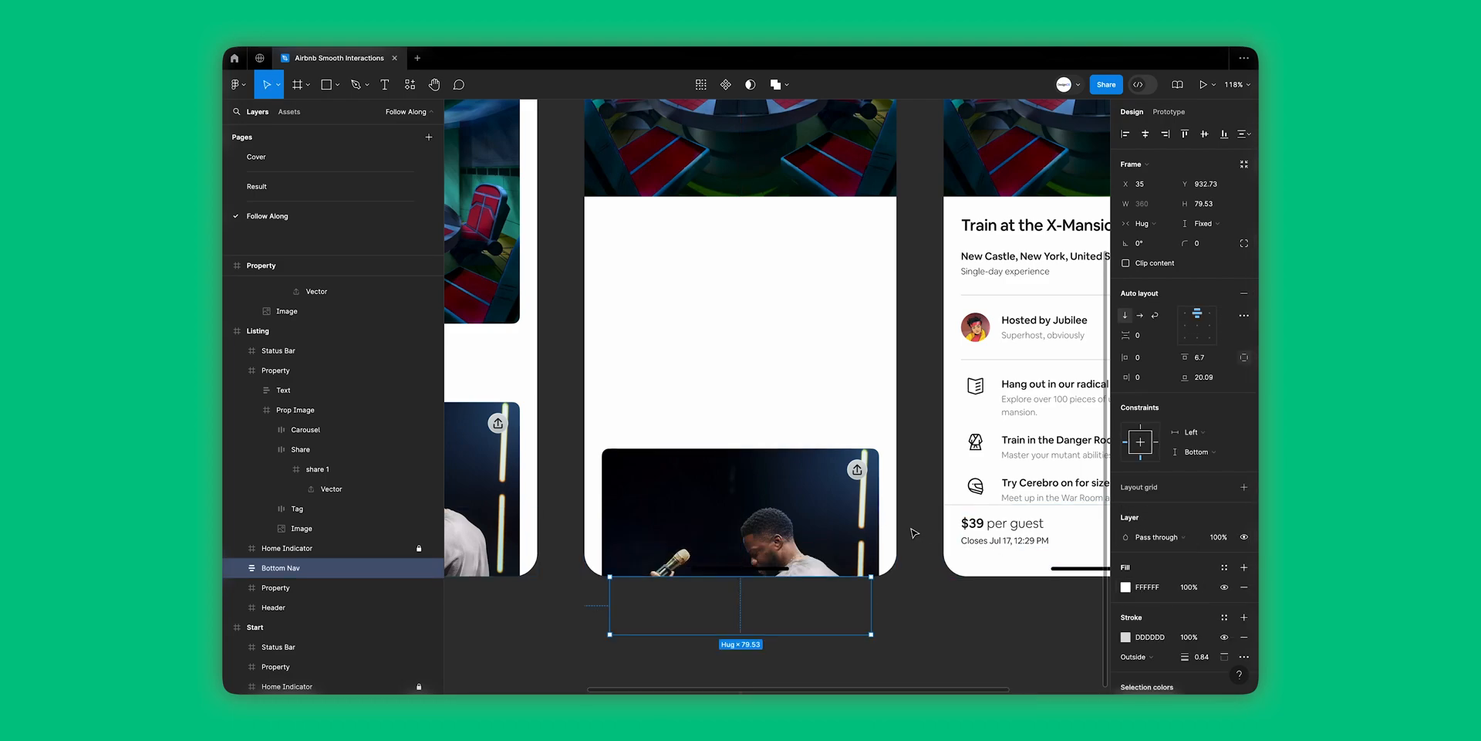
Step: Add a Layer blur effect with a blur of 104 to the Listing artboard's Bottom Nav
{"action": "scroll", "coordinate": [914, 532], "scroll_direction": "down", "scroll_amount": 3}
{"action": "scroll", "coordinate": [914, 532], "scroll_direction": "right", "scroll_amount": 2}
{"action": "scroll", "coordinate": [1194, 435], "scroll_direction": "down", "scroll_amount": 4}
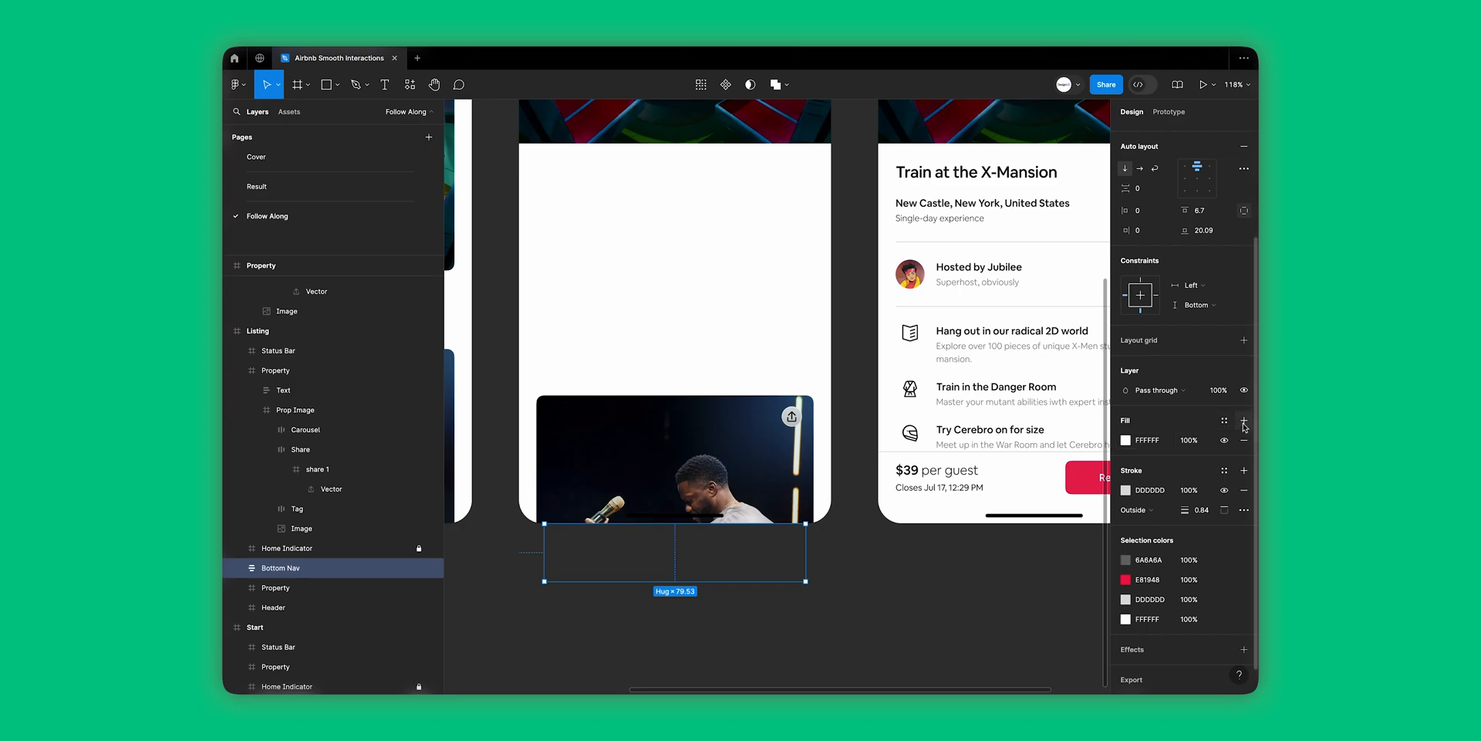
{"action": "scroll", "coordinate": [1235, 540], "scroll_direction": "down", "scroll_amount": 1}
{"action": "left_click", "coordinate": [1244, 617]}
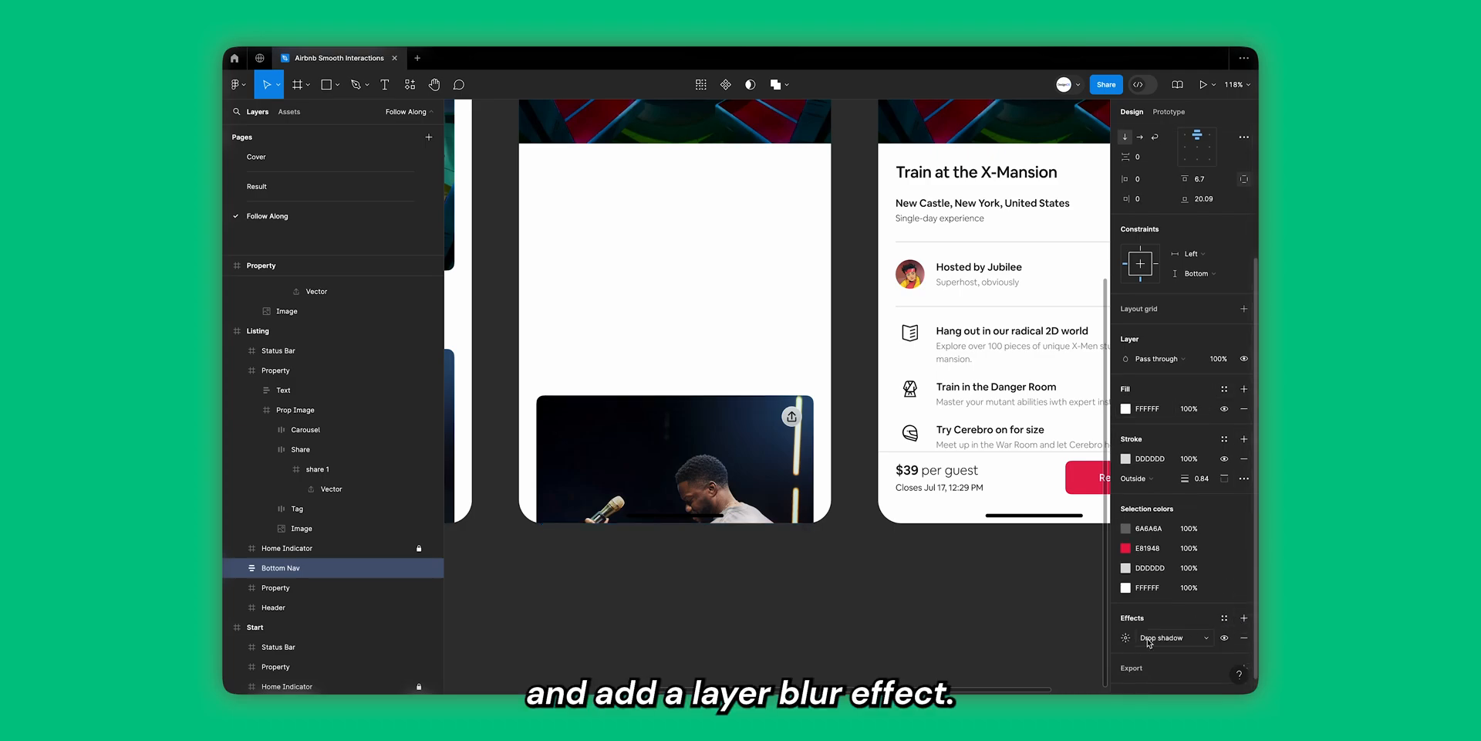
{"action": "left_click", "coordinate": [1149, 642]}
{"action": "left_click", "coordinate": [1158, 654]}
{"action": "left_click", "coordinate": [1126, 638]}
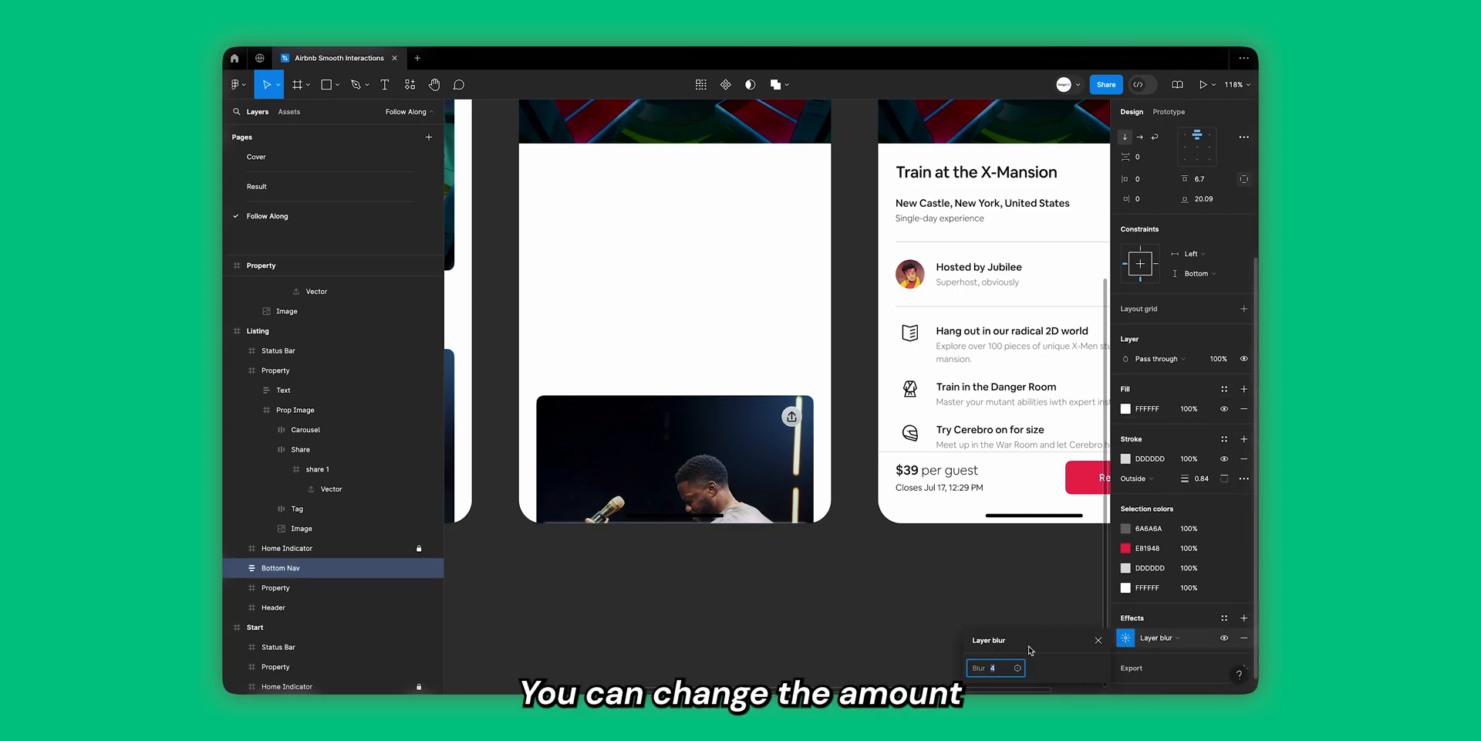
{"action": "type", "text": "104"}
{"action": "key", "text": "Return"}
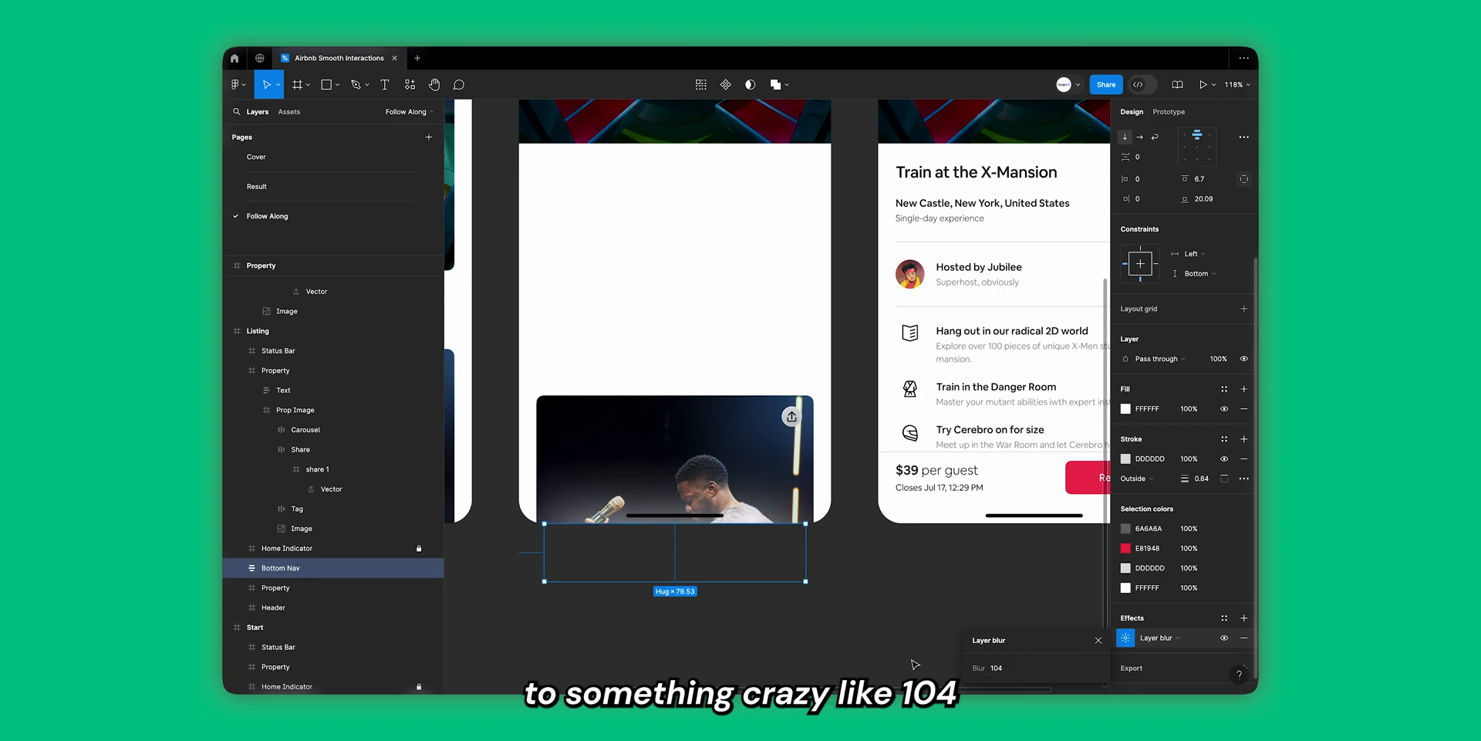
{"action": "left_click", "coordinate": [744, 598]}
Step: Extend the bottom edge of the Listing artboard's upper Property frame to a height of 932, filling the artboard
{"action": "scroll", "coordinate": [744, 598], "scroll_direction": "down", "scroll_amount": 5}
{"action": "scroll", "coordinate": [745, 586], "scroll_direction": "left", "scroll_amount": 1}
{"action": "scroll", "coordinate": [745, 586], "scroll_direction": "down", "scroll_amount": 1}
{"action": "scroll", "coordinate": [753, 492], "scroll_direction": "up", "scroll_amount": 3}
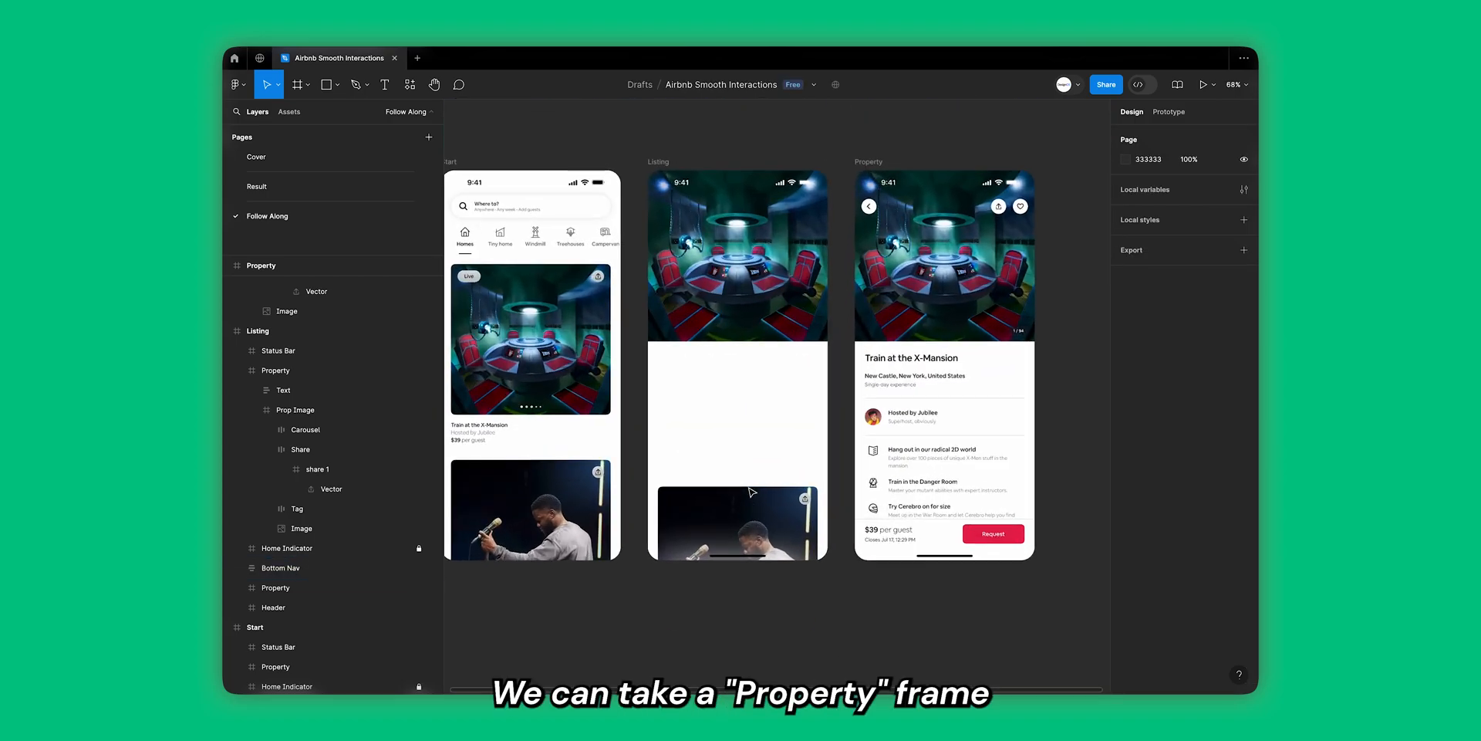
{"action": "left_click", "coordinate": [735, 340]}
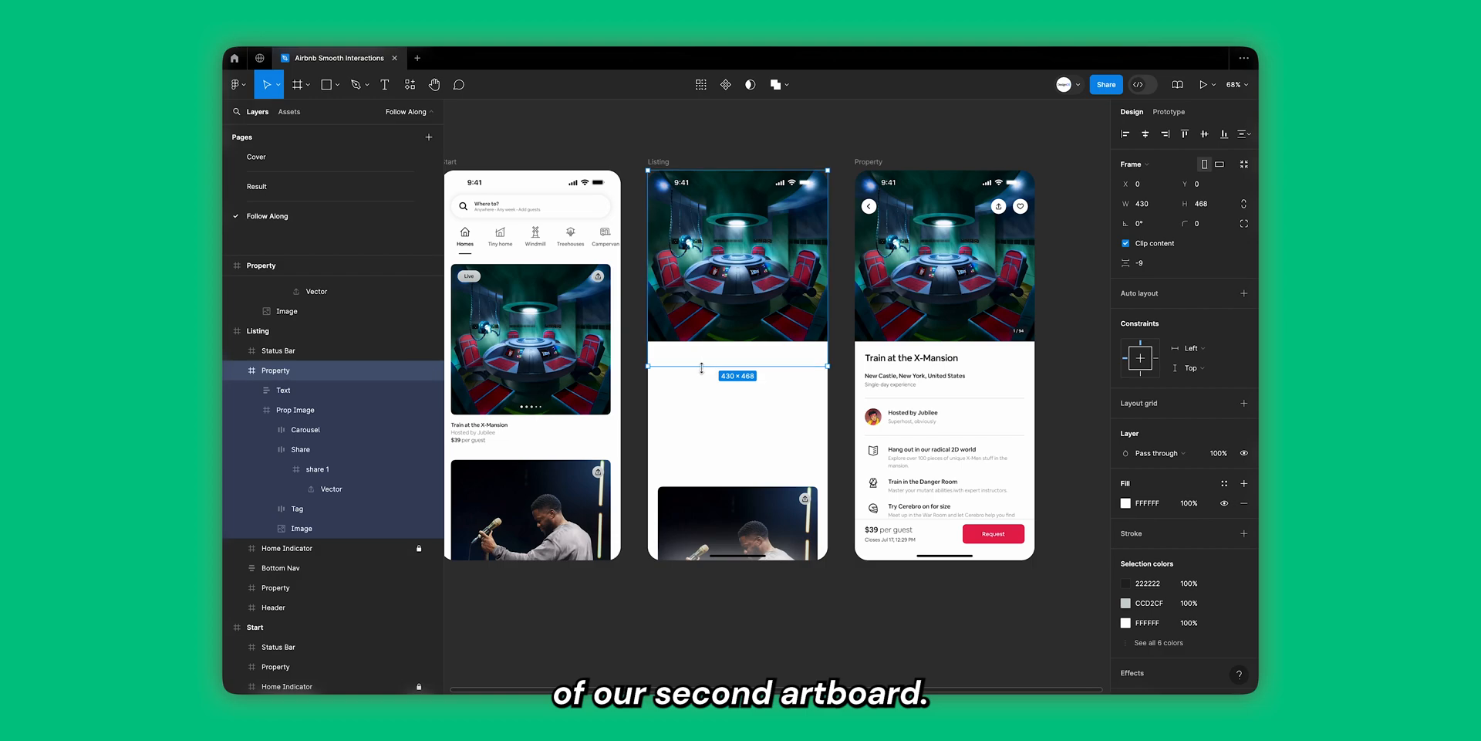
{"action": "left_click_drag", "start_coordinate": [701, 367], "coordinate": [722, 559]}
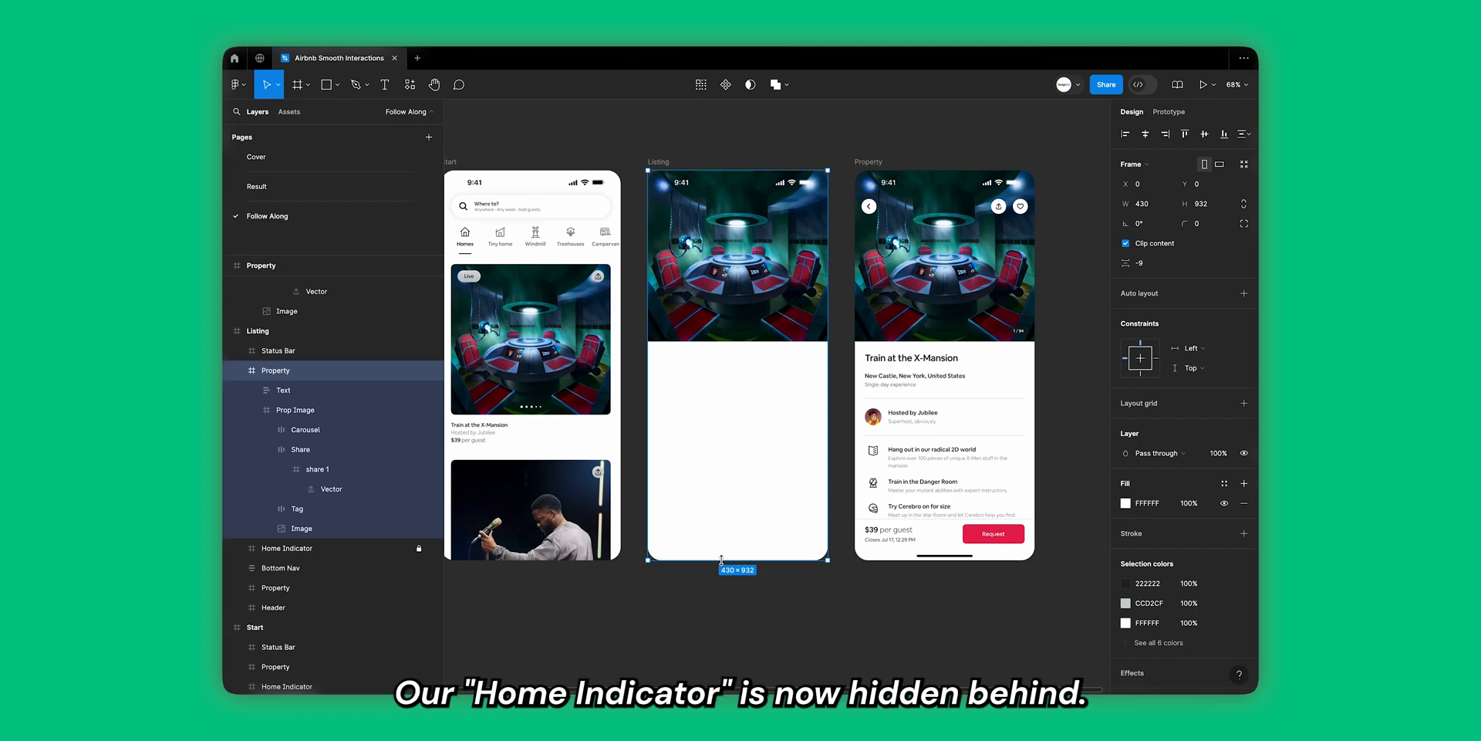
Step: Copy all the texts, divider lines, icons and host picture below the Property artboard's image into the Listing artboard at the same positions
{"action": "scroll", "coordinate": [722, 558], "scroll_direction": "left", "scroll_amount": 3}
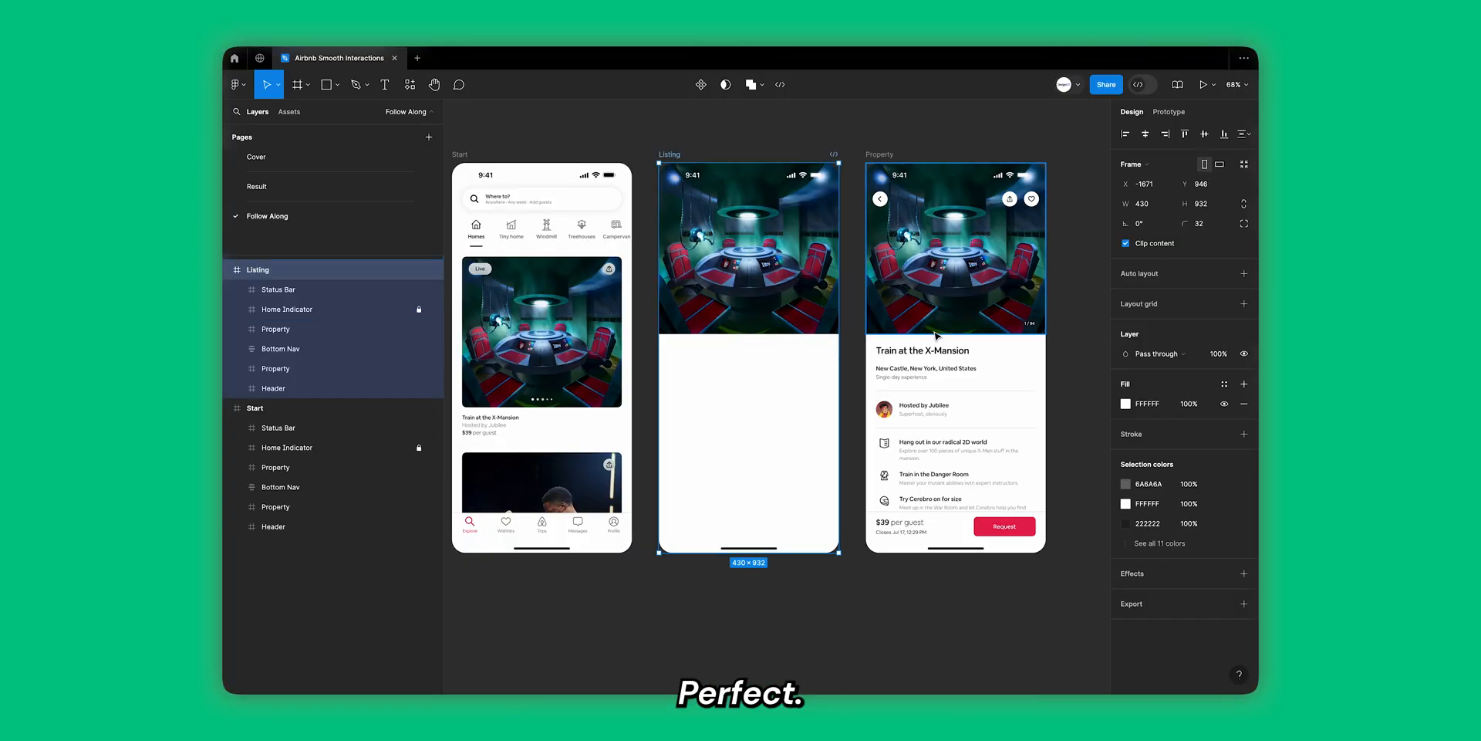
{"action": "left_click", "coordinate": [918, 369]}
{"action": "left_click", "coordinate": [922, 351], "text": "shift"}
{"action": "left_click", "coordinate": [899, 377], "text": "shift"}
{"action": "left_click", "coordinate": [910, 391], "text": "shift"}
{"action": "left_click", "coordinate": [923, 406], "text": "shift"}
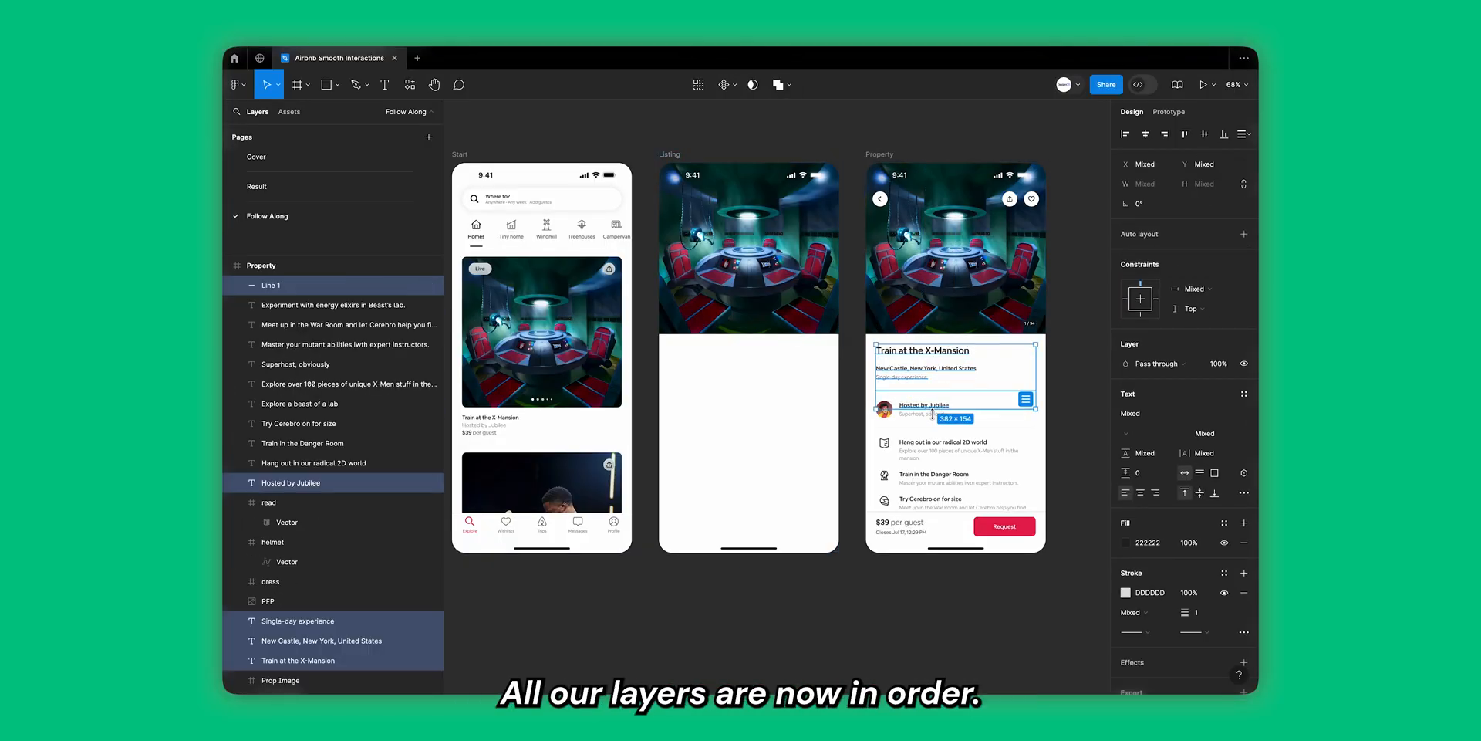
{"action": "left_click", "coordinate": [918, 414], "text": "shift"}
{"action": "left_click", "coordinate": [885, 409], "text": "shift"}
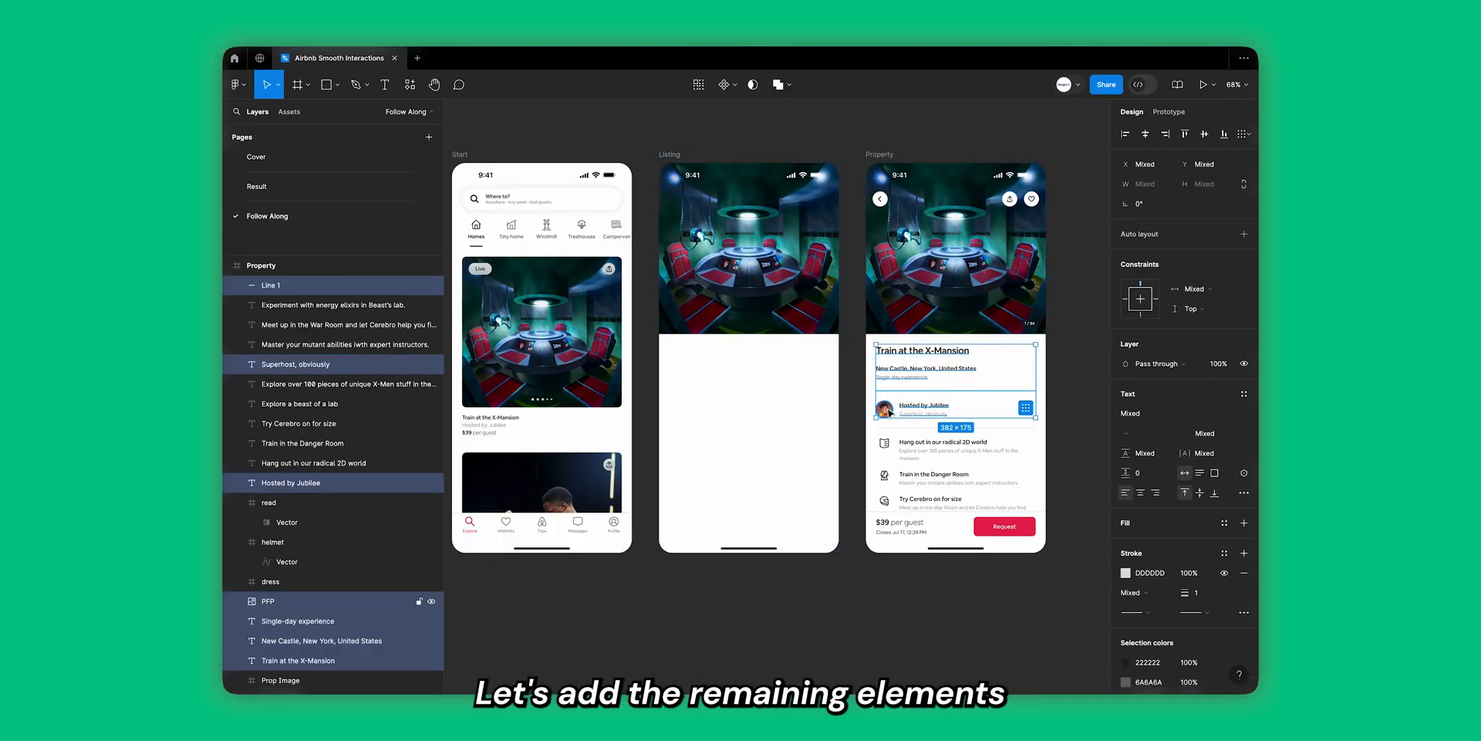
{"action": "left_click", "coordinate": [926, 442], "text": "shift"}
{"action": "left_click", "coordinate": [917, 428], "text": "shift"}
{"action": "left_click", "coordinate": [885, 443], "text": "shift"}
{"action": "left_click", "coordinate": [926, 451], "text": "shift"}
{"action": "left_click", "coordinate": [934, 474], "text": "shift"}
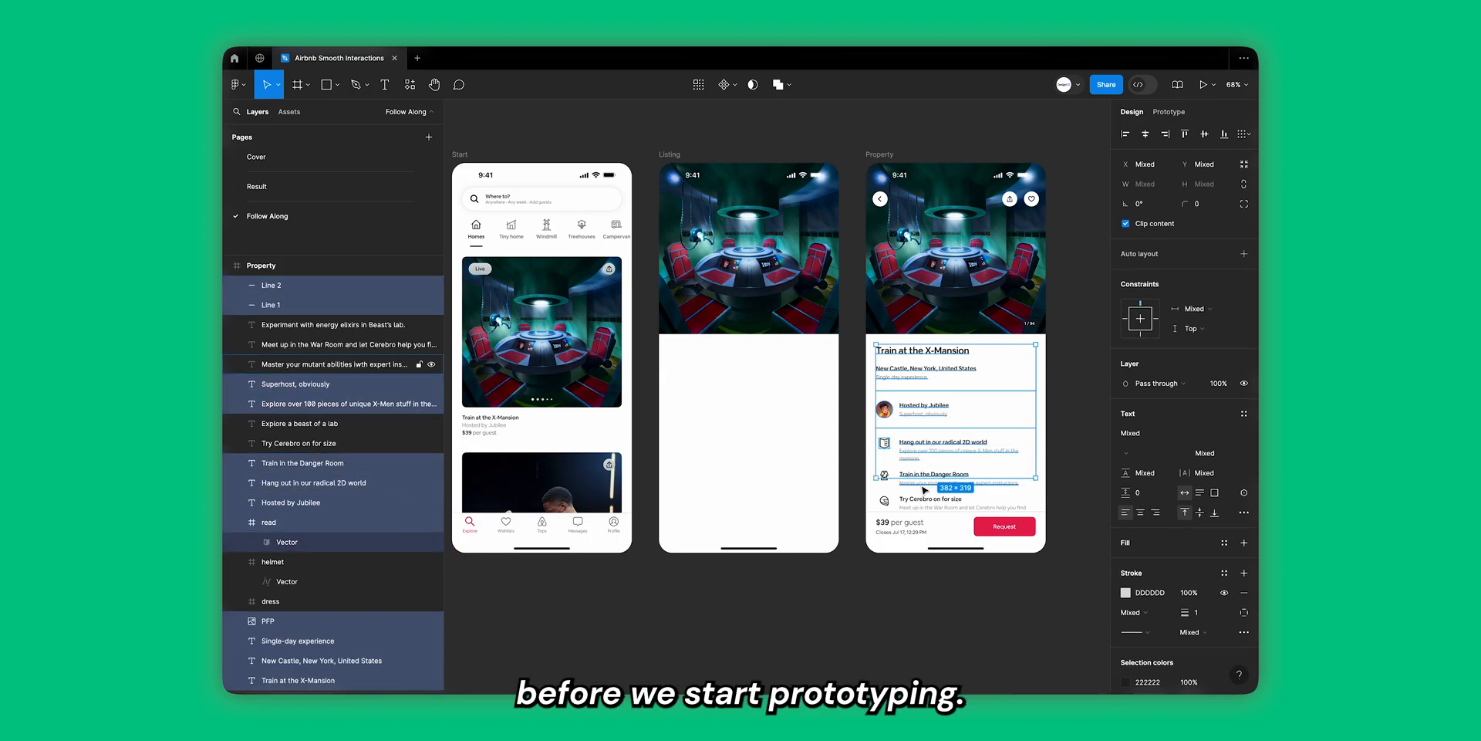
{"action": "left_click", "coordinate": [937, 483], "text": "shift"}
{"action": "left_click", "coordinate": [920, 499], "text": "shift"}
{"action": "scroll", "coordinate": [916, 509], "scroll_direction": "up", "scroll_amount": 5}
{"action": "left_click", "coordinate": [917, 527], "text": "shift"}
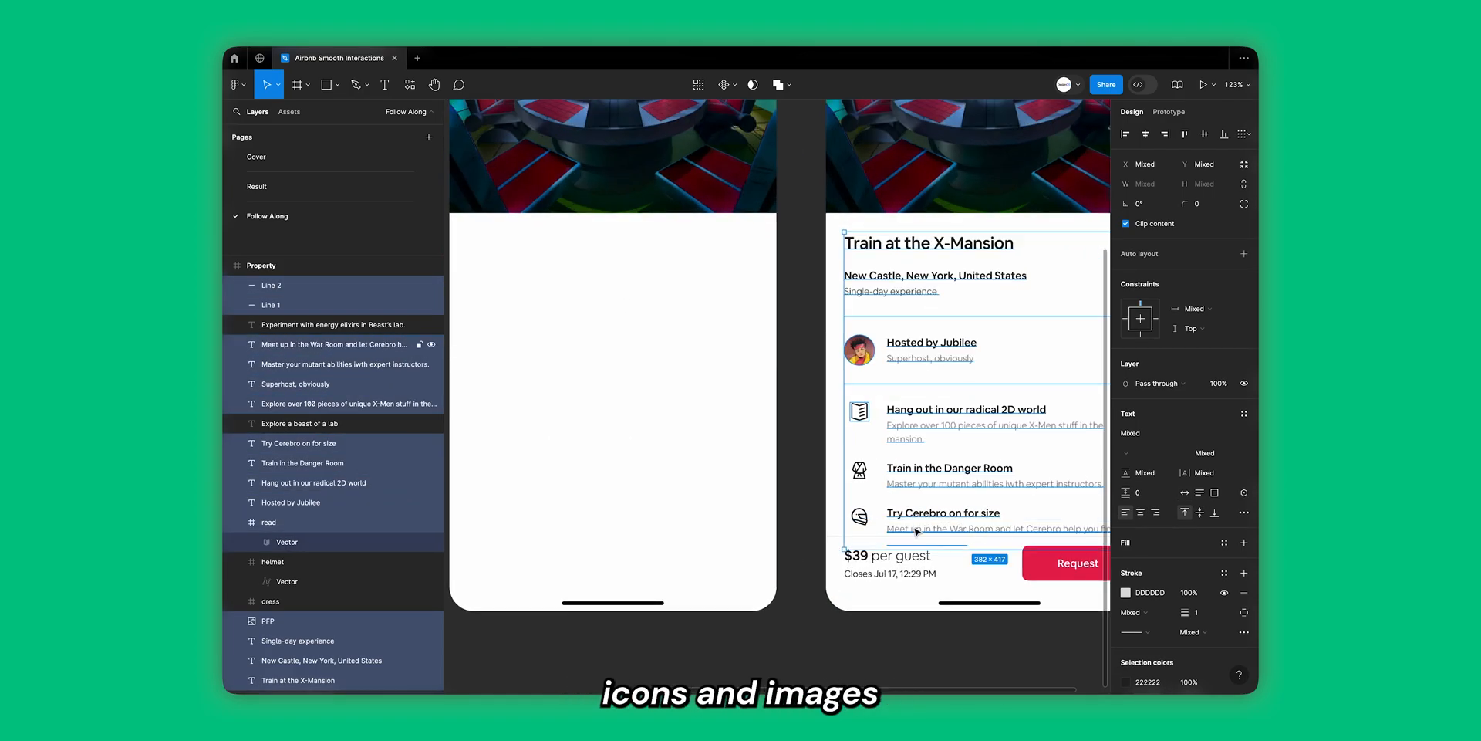
{"action": "left_click", "coordinate": [860, 516], "text": "shift"}
{"action": "left_click", "coordinate": [859, 471], "text": "shift"}
{"action": "scroll", "coordinate": [288, 616], "scroll_direction": "down", "scroll_amount": 2}
{"action": "scroll", "coordinate": [301, 509], "scroll_direction": "up", "scroll_amount": 3}
{"action": "left_click", "coordinate": [311, 442], "text": "shift"}
{"action": "scroll", "coordinate": [313, 448], "scroll_direction": "up", "scroll_amount": 2}
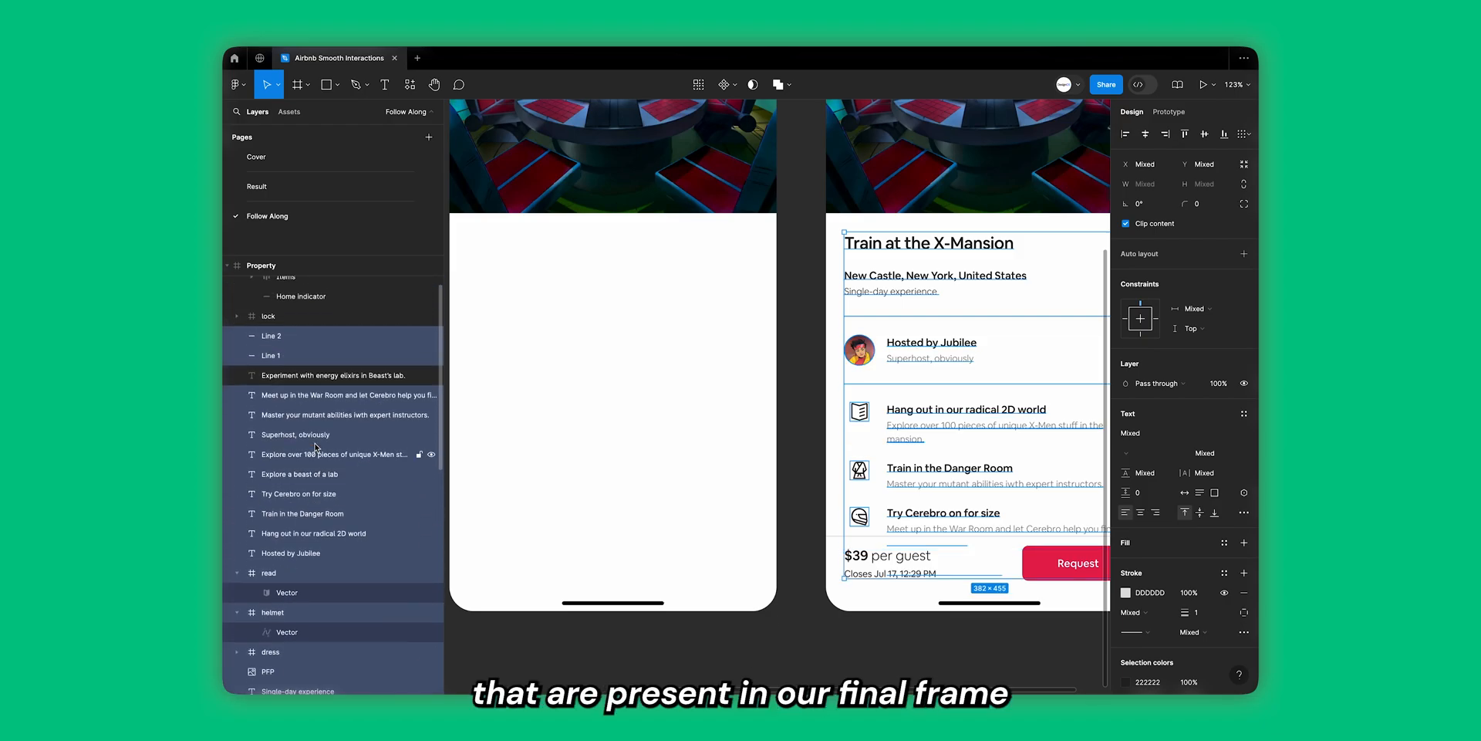
{"action": "left_click", "coordinate": [324, 375], "text": "shift"}
{"action": "left_click", "coordinate": [328, 317], "text": "shift"}
{"action": "scroll", "coordinate": [612, 384], "scroll_direction": "down", "scroll_amount": 5}
{"action": "scroll", "coordinate": [613, 384], "scroll_direction": "left", "scroll_amount": 2}
{"action": "scroll", "coordinate": [386, 395], "scroll_direction": "up", "scroll_amount": 1}
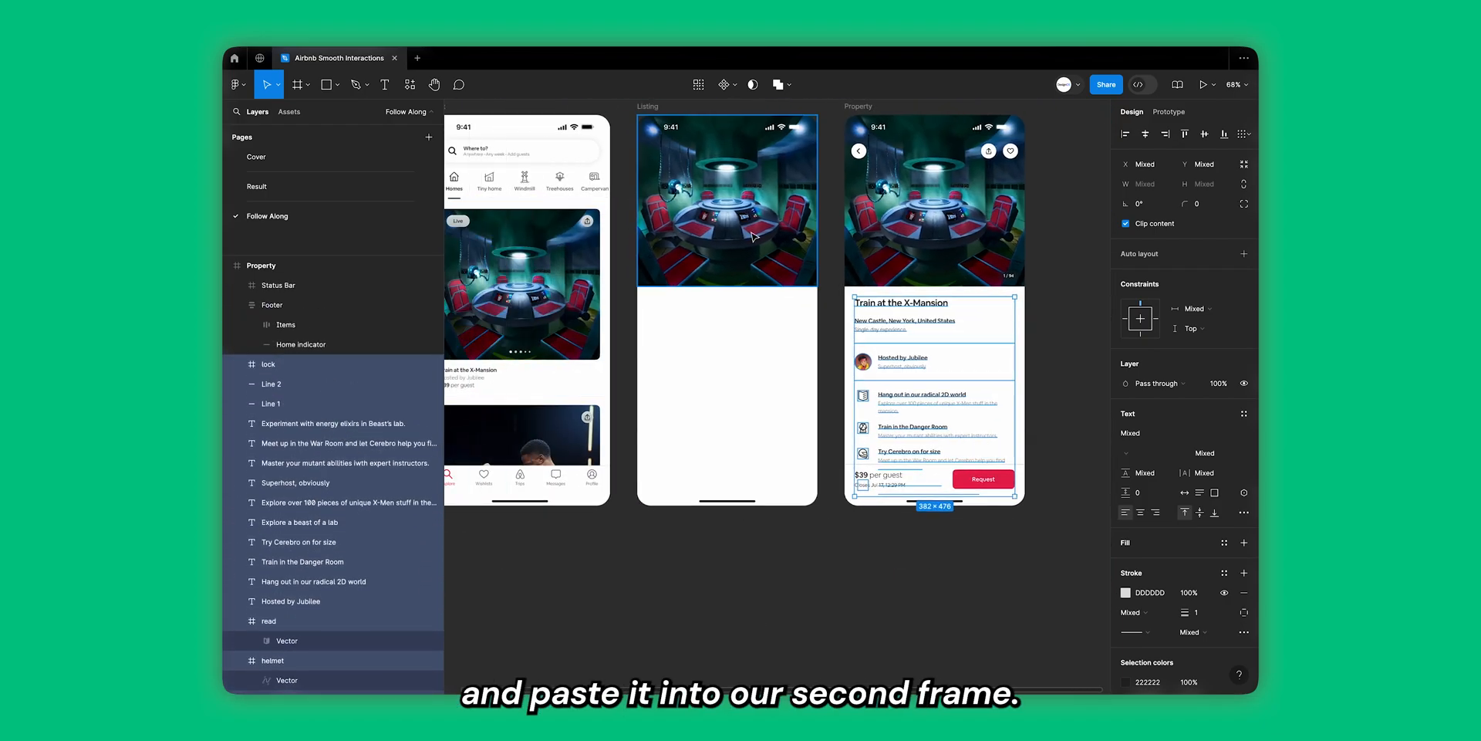
{"action": "left_click", "coordinate": [733, 327]}
{"action": "scroll", "coordinate": [736, 324], "scroll_direction": "up", "scroll_amount": 1}
{"action": "key", "text": "ctrl+z"}
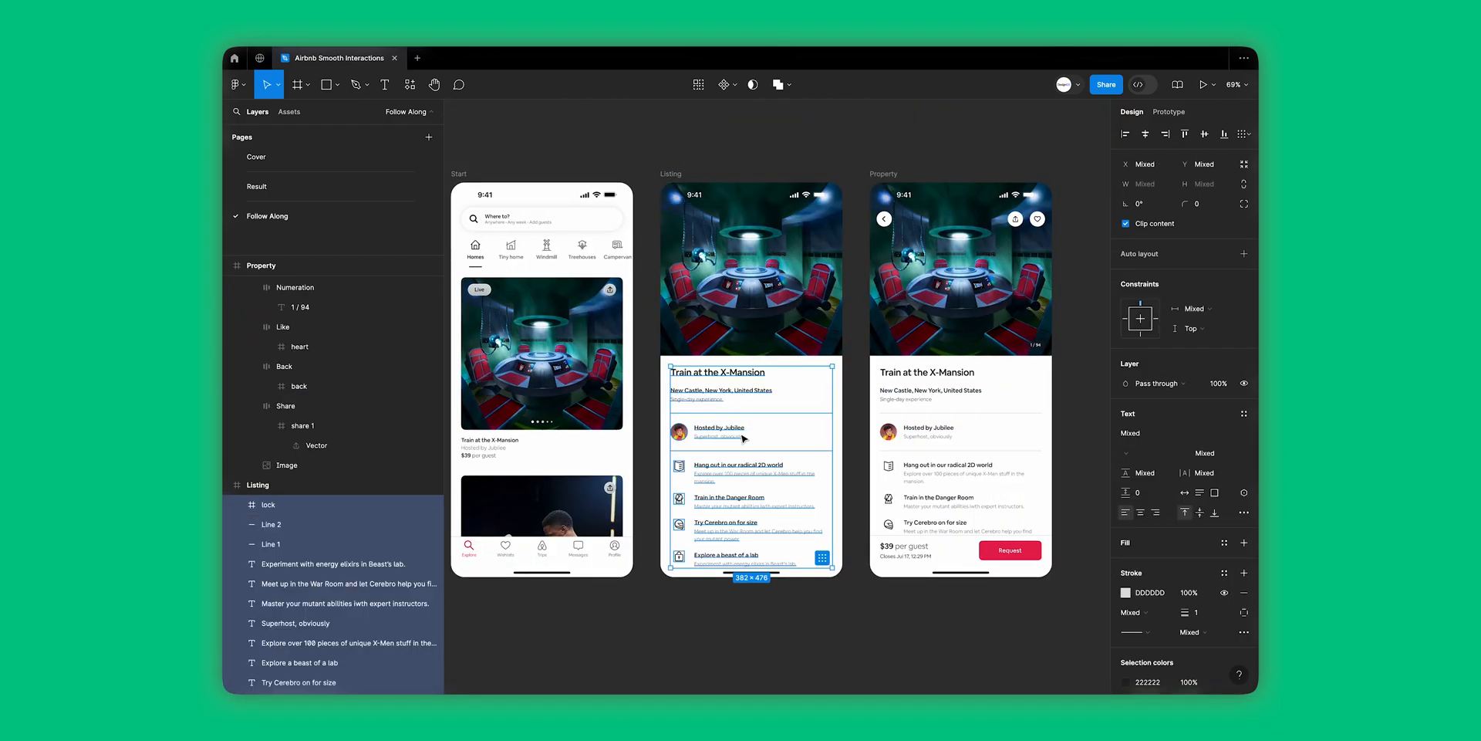
Step: Group the pasted layers in the Listing artboard under the name "Locked" and lock the group
{"action": "key", "text": "ctrl+g"}
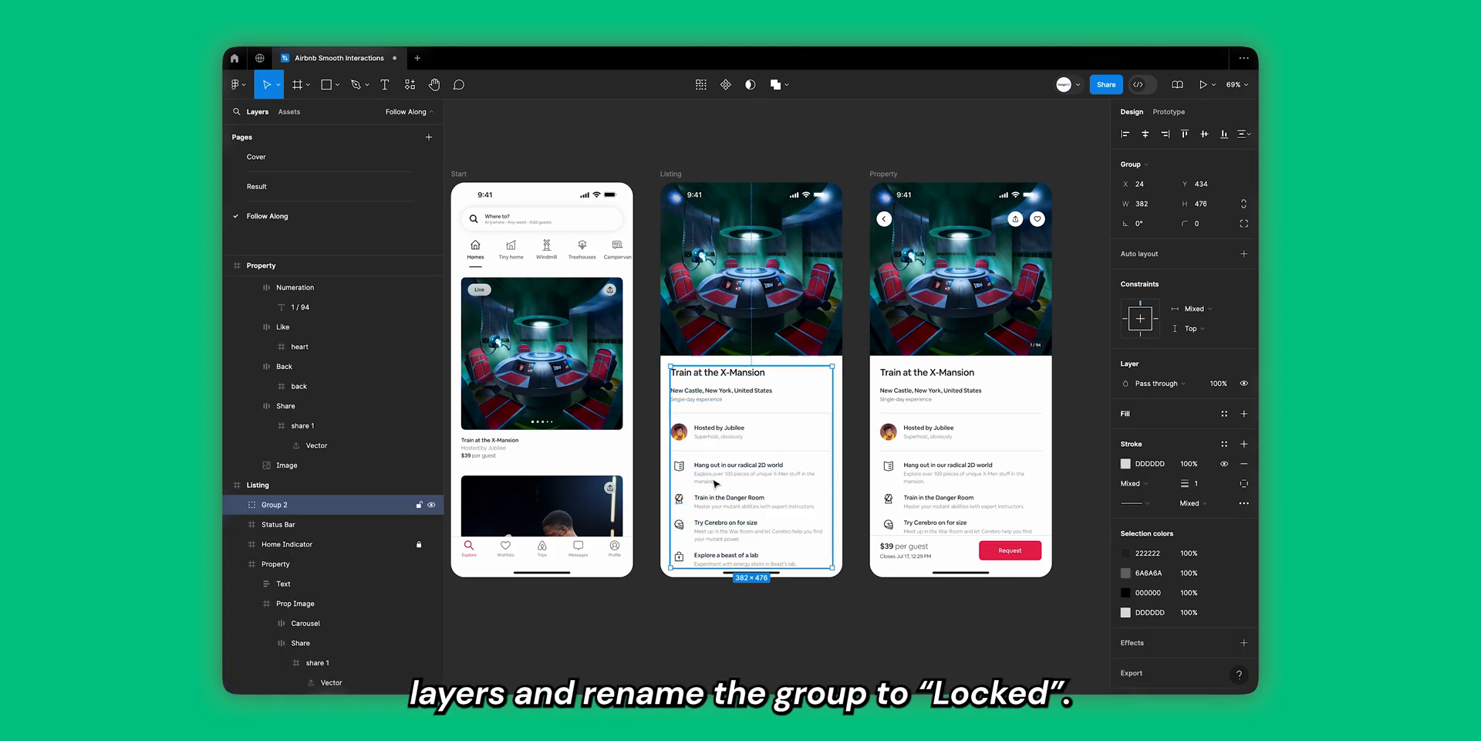
{"action": "double_click", "coordinate": [294, 508]}
{"action": "type", "text": "Locke"}
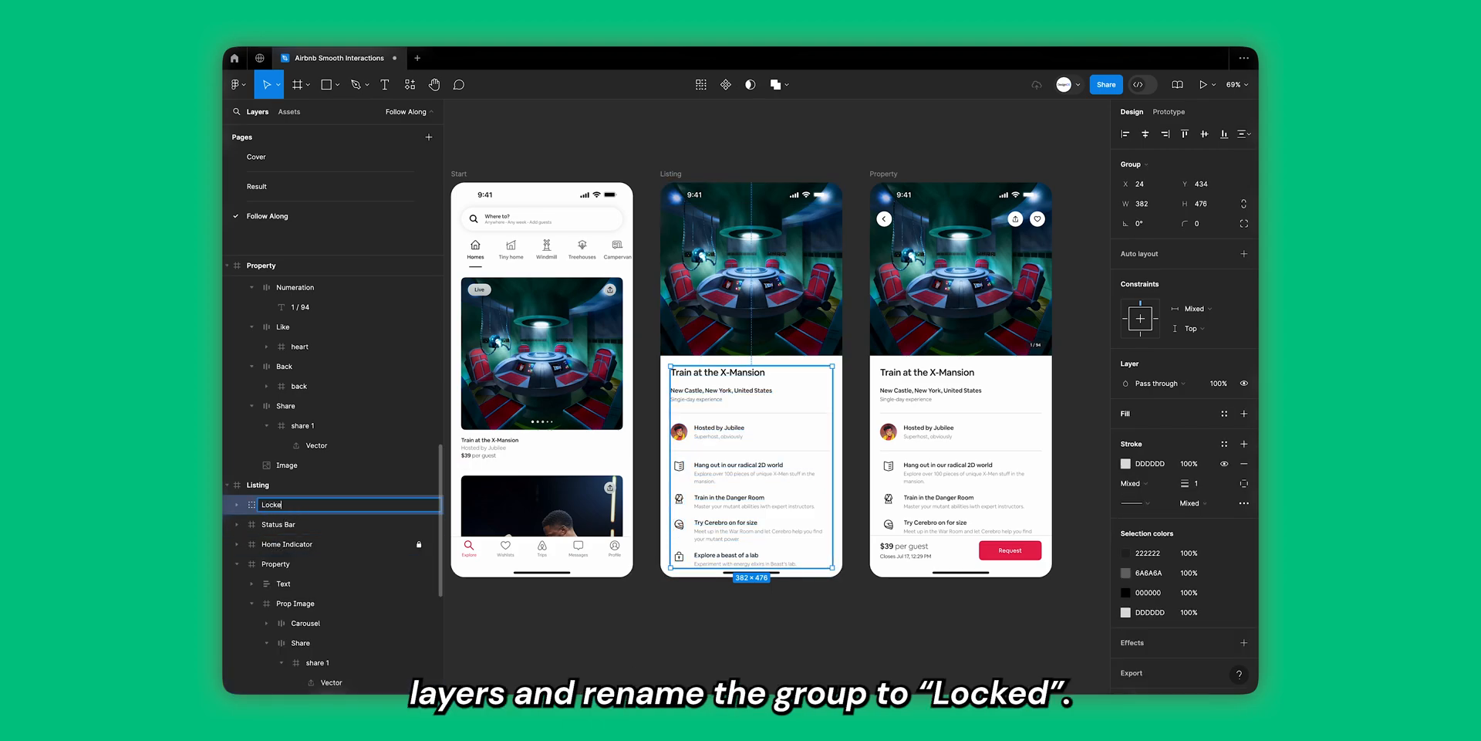
{"action": "type", "text": "d"}
{"action": "key", "text": "Return"}
{"action": "key", "text": "ctrl+shift+l"}
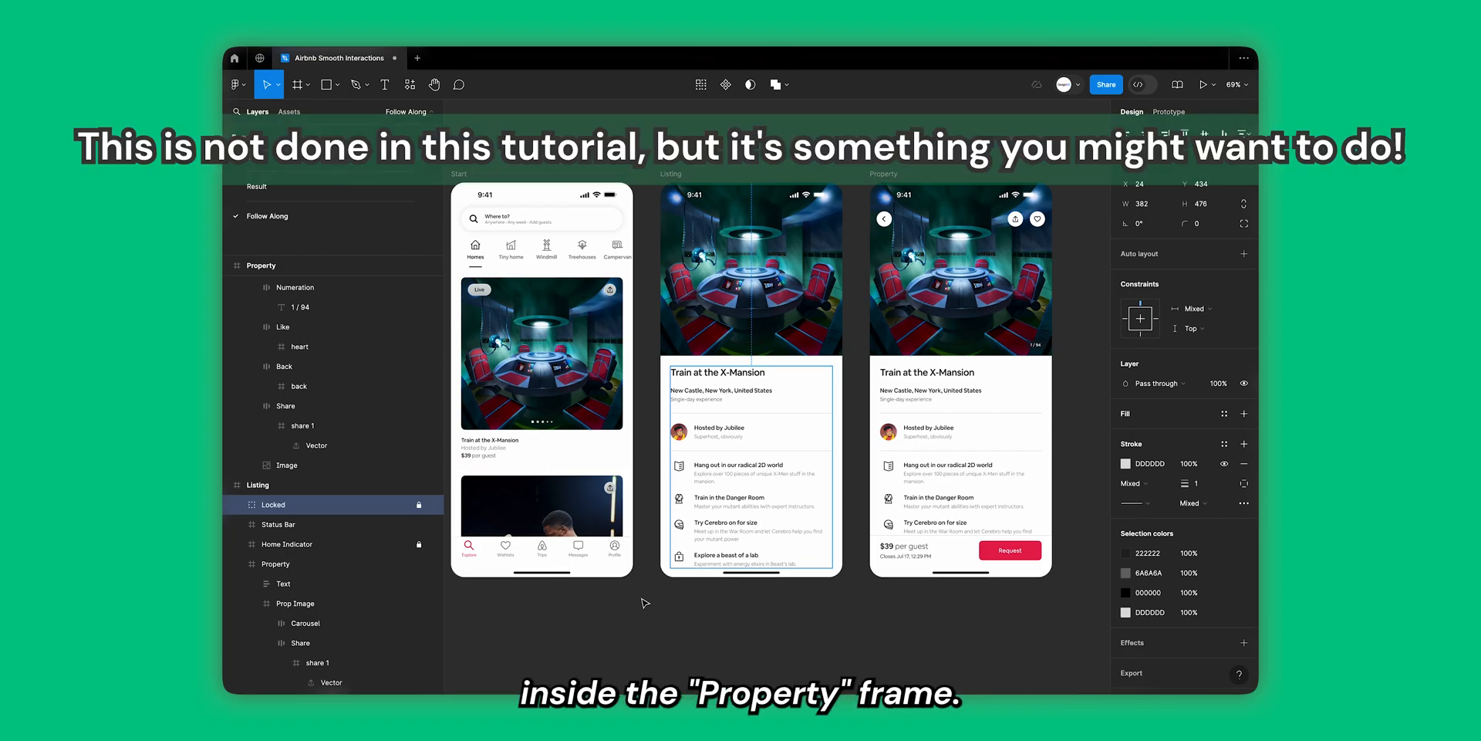
Step: Paste the Locked group into the Start artboard's upper Property frame and move it up to Y 338
{"action": "left_click", "coordinate": [582, 386]}
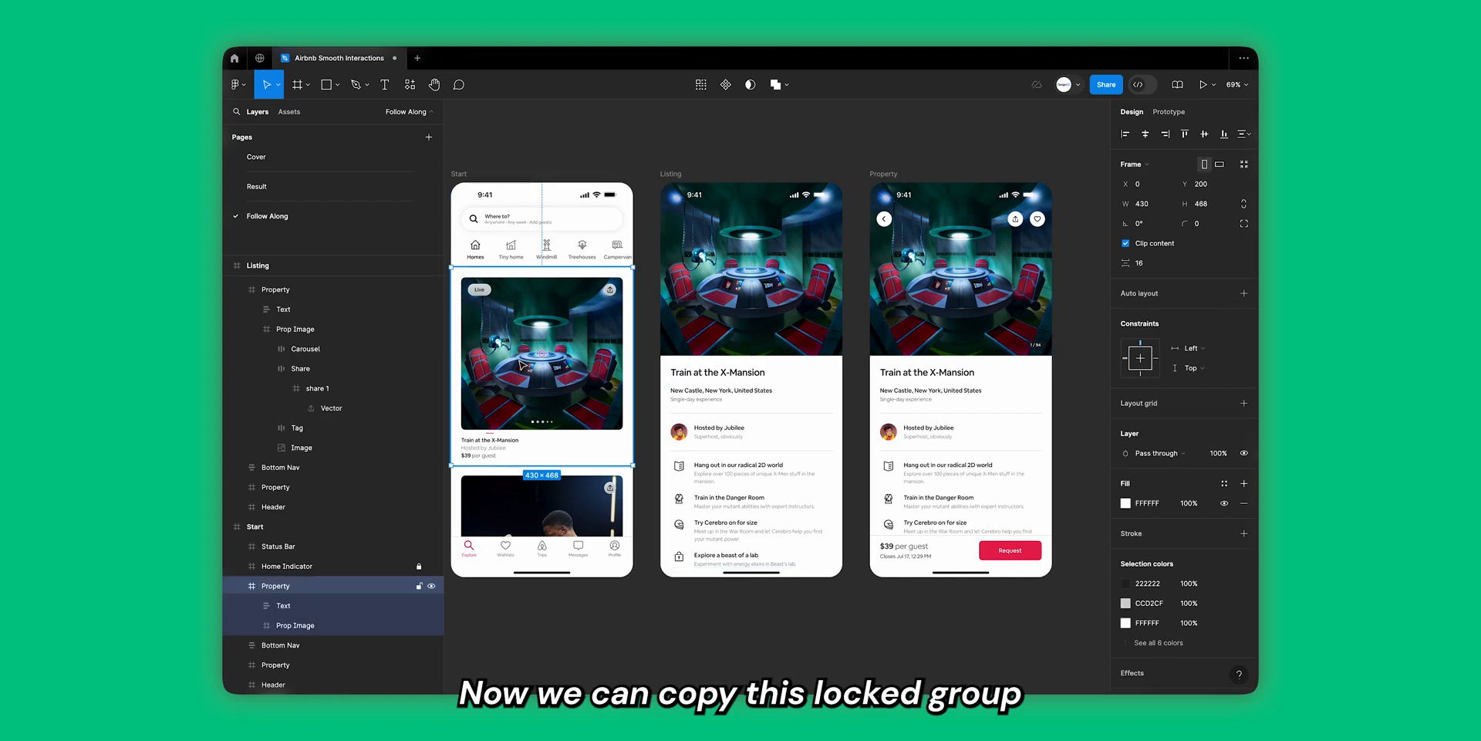
{"action": "key", "text": "ctrl+v"}
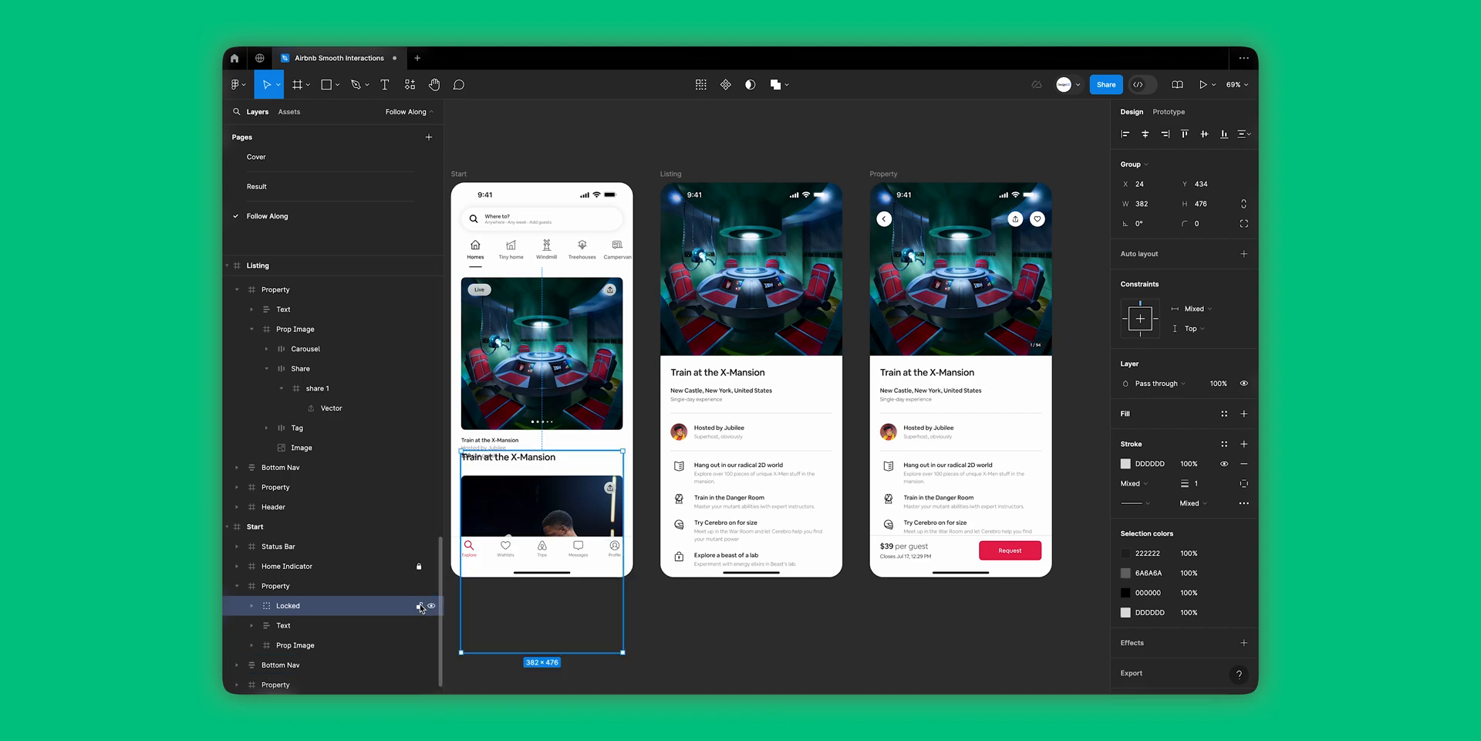
{"action": "key", "text": "shift+Up"}
{"action": "key", "text": "shift+Up"}
{"action": "key", "text": "shift+Up"}
{"action": "key", "text": "shift+Up"}
{"action": "key", "text": "shift+Up"}
{"action": "key", "text": "shift+Up"}
{"action": "key", "text": "shift+Up"}
{"action": "key", "text": "shift+Up"}
{"action": "key", "text": "shift+Up"}
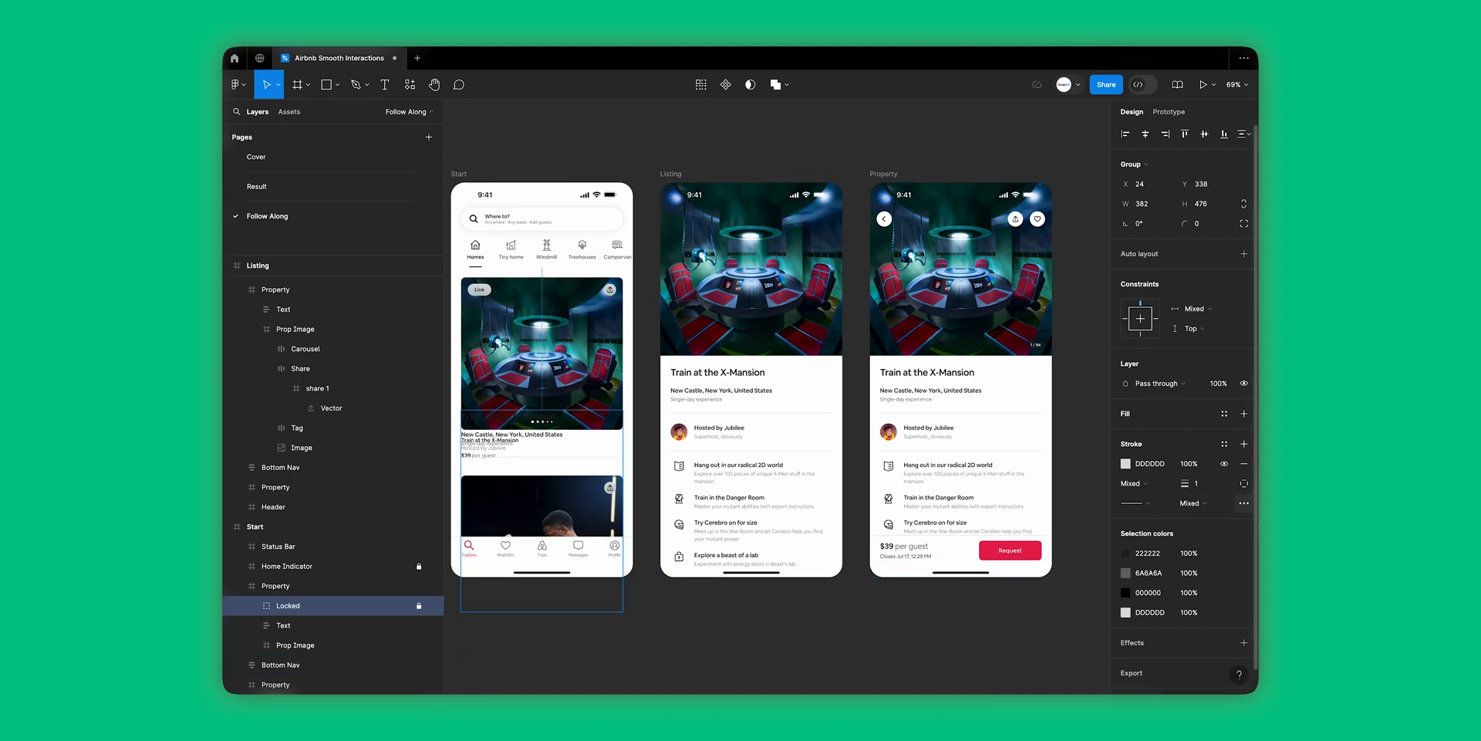
Step: Set the opacity of the Start artboard's Locked group to 0%
{"action": "left_click", "coordinate": [1226, 385]}
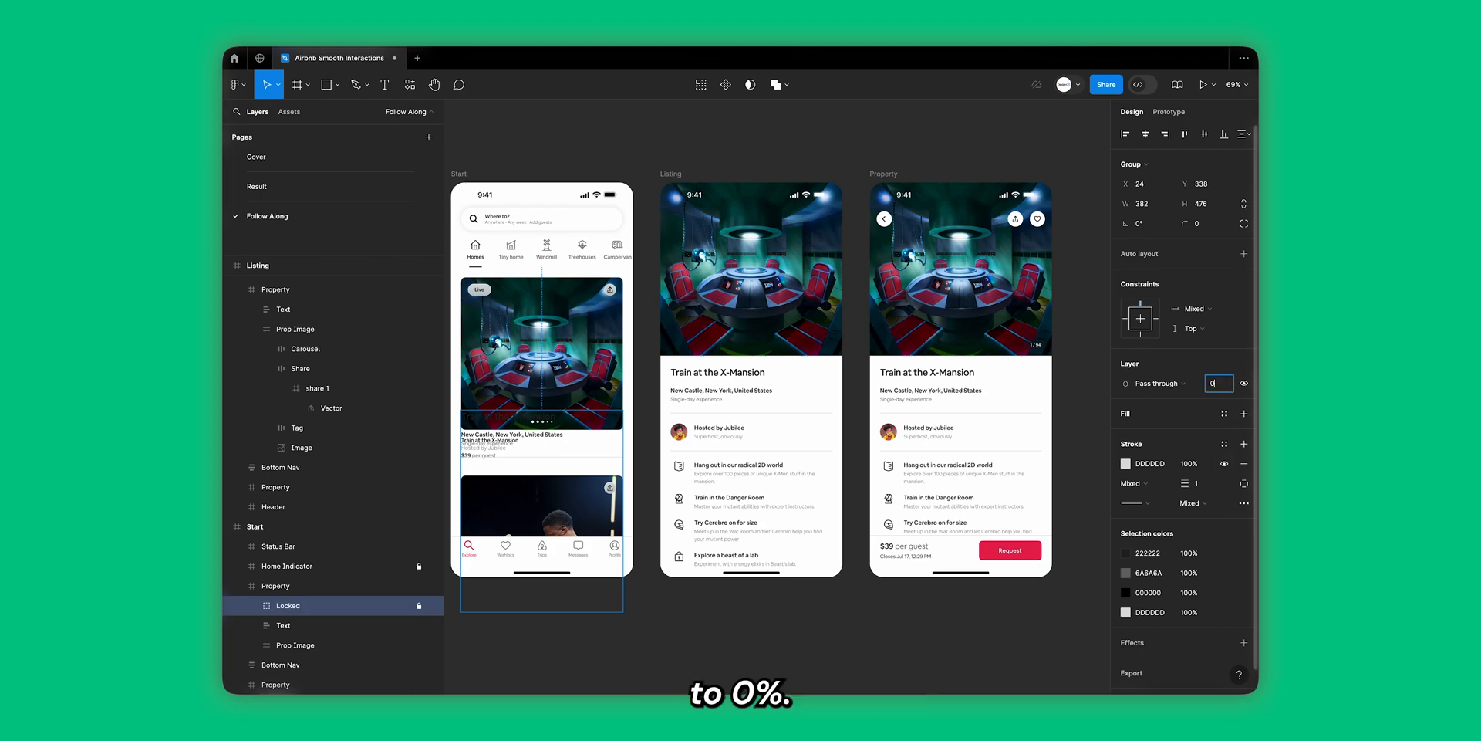
{"action": "type", "text": "0"}
{"action": "key", "text": "Return"}
{"action": "left_click", "coordinate": [761, 584]}
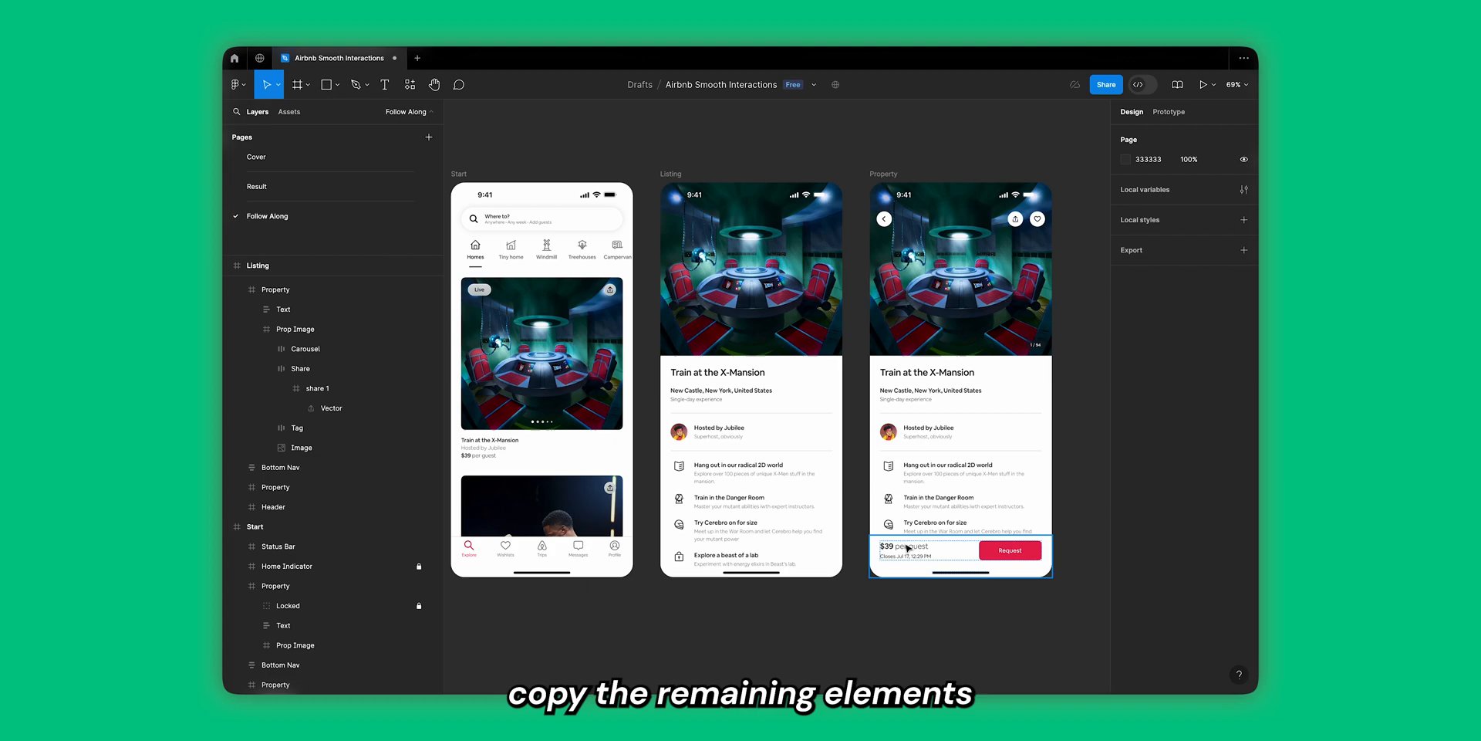
Step: Copy the Back, Share, Like and Numeration elements from the Property artboard into the Listing artboard's Prop Image frame at the same positions
{"action": "left_click", "coordinate": [882, 256]}
{"action": "left_click", "coordinate": [884, 220]}
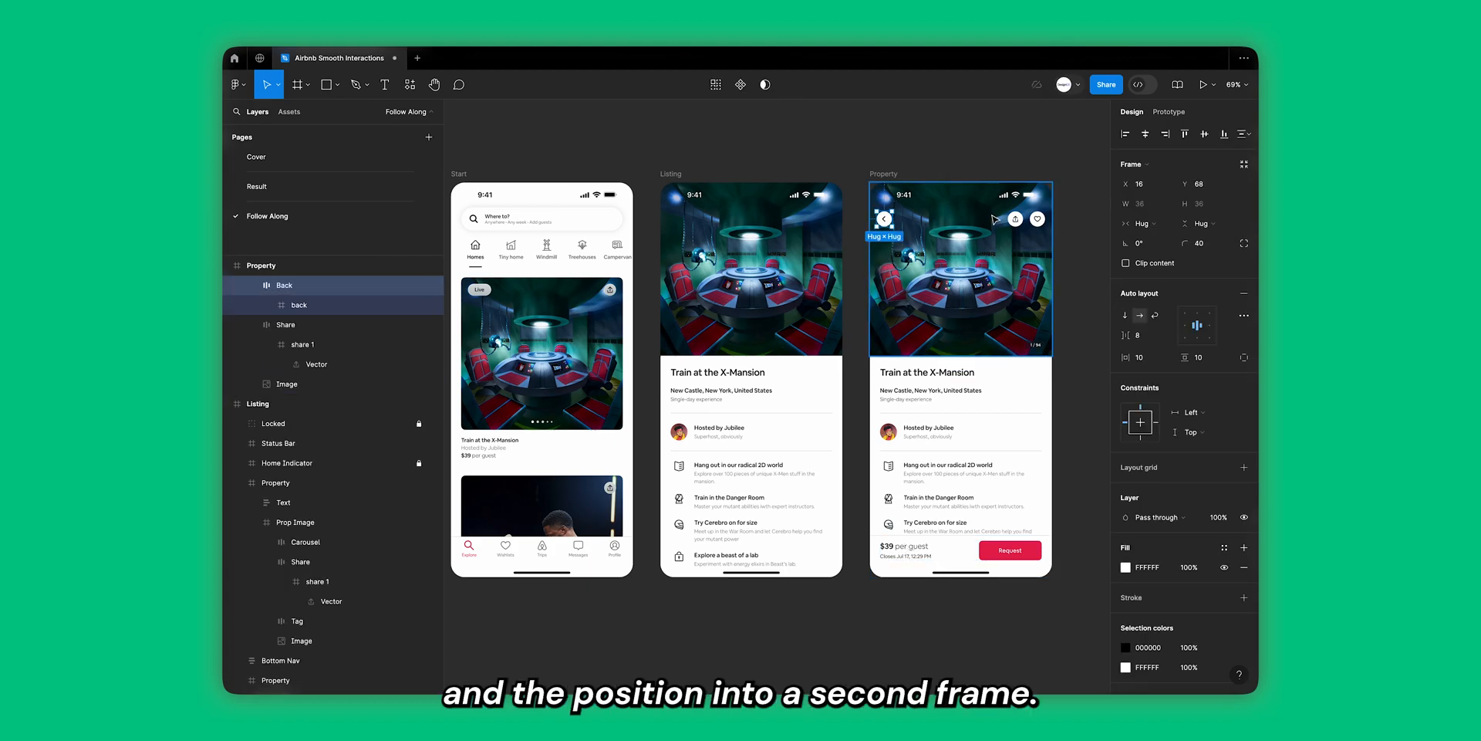
{"action": "left_click", "coordinate": [1015, 219], "text": "shift"}
{"action": "left_click", "coordinate": [1038, 219], "text": "shift"}
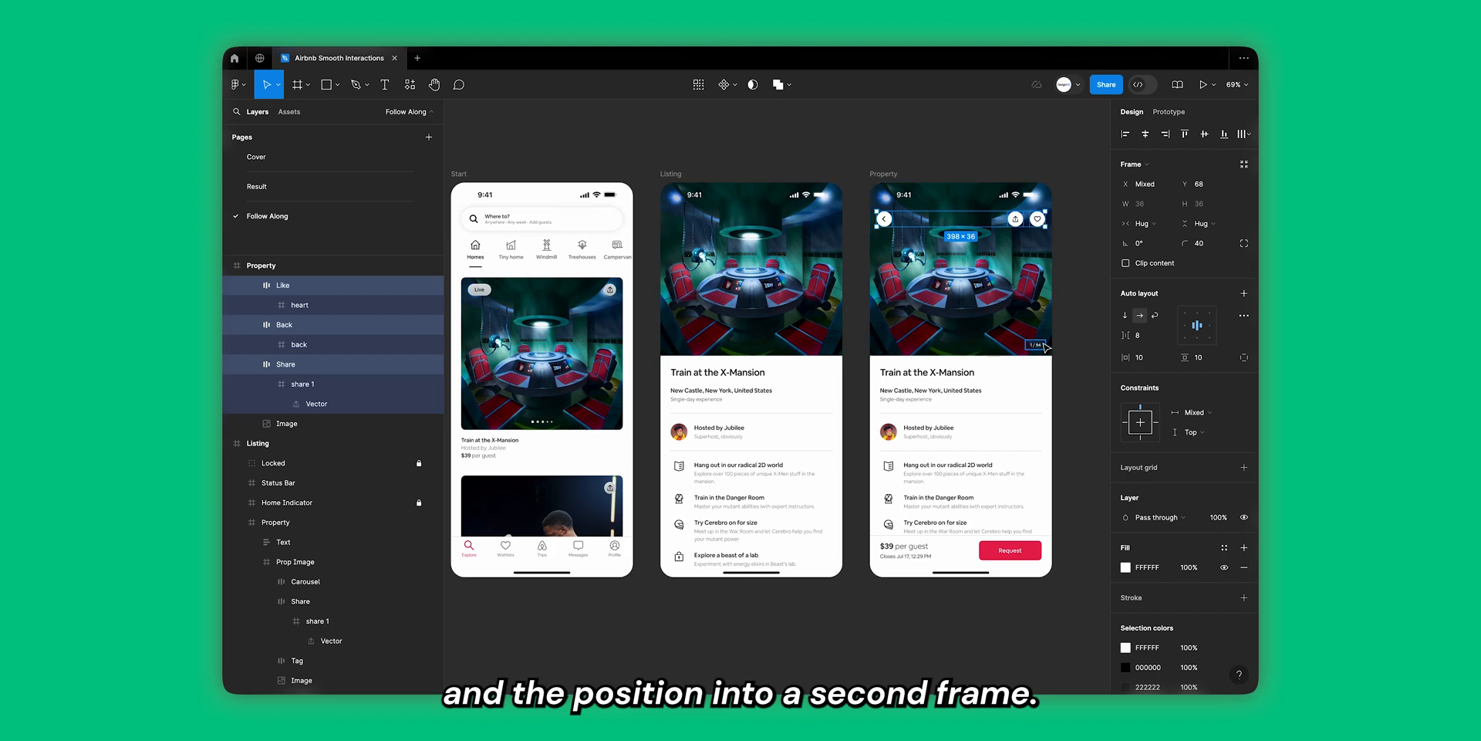
{"action": "left_click", "coordinate": [1043, 346], "text": "shift"}
{"action": "left_click", "coordinate": [797, 292]}
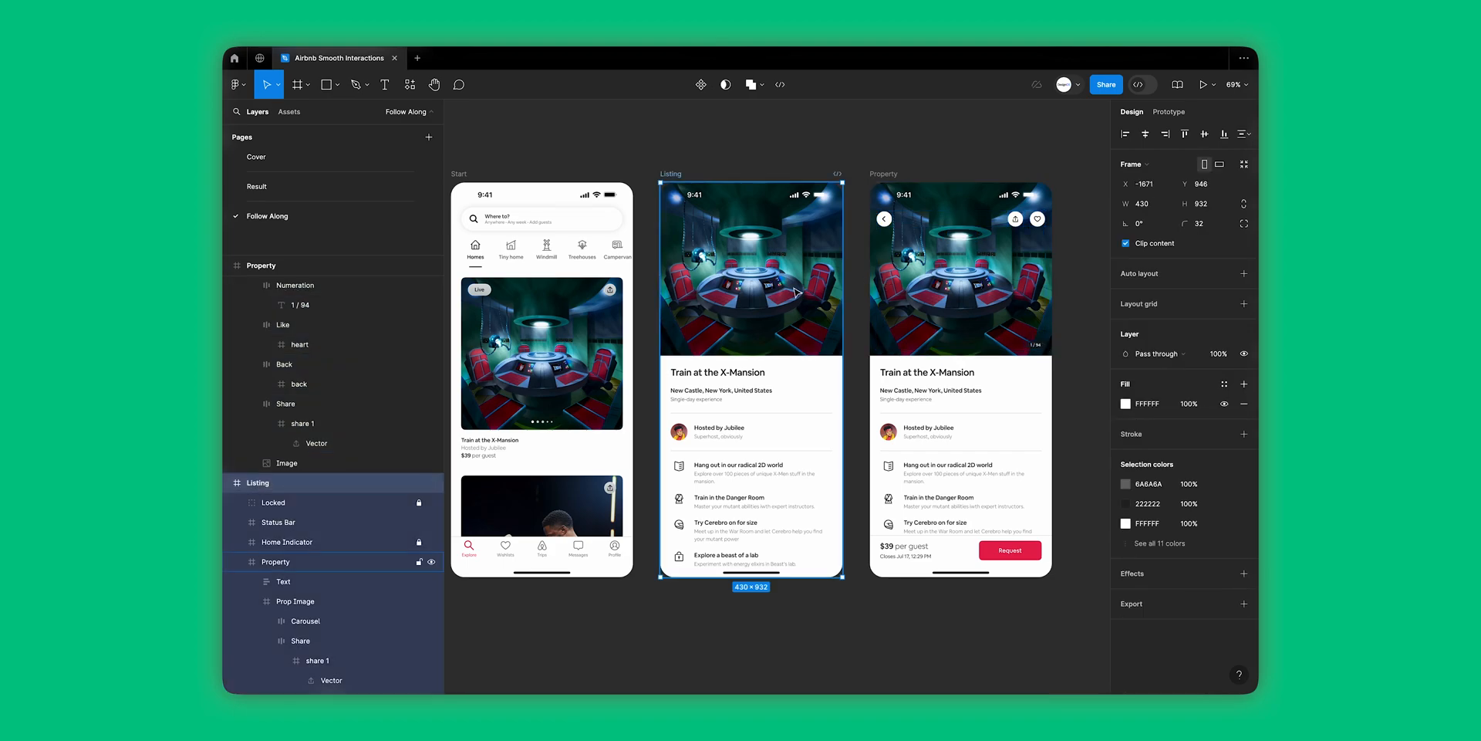
{"action": "double_click", "coordinate": [760, 342]}
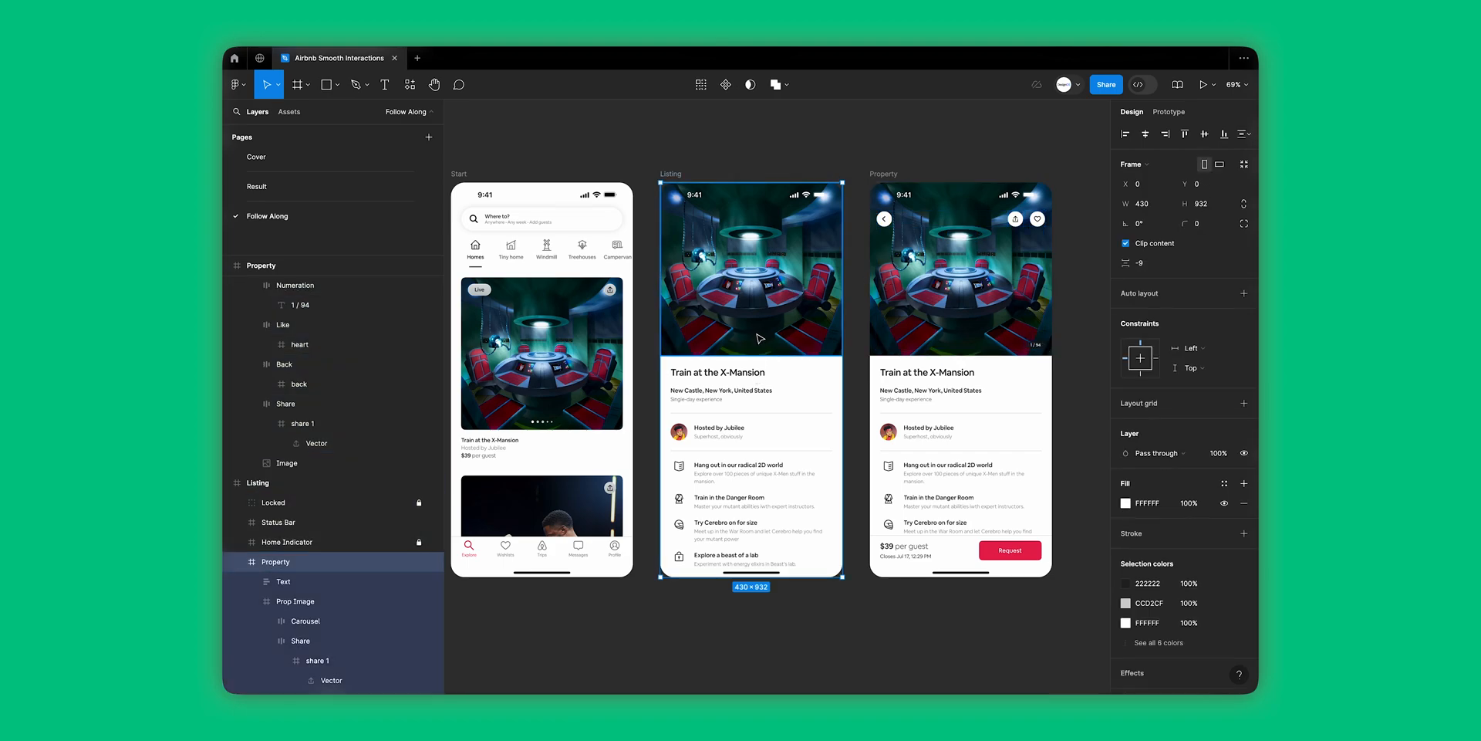
{"action": "left_click", "coordinate": [417, 601]}
{"action": "key", "text": "ctrl+v"}
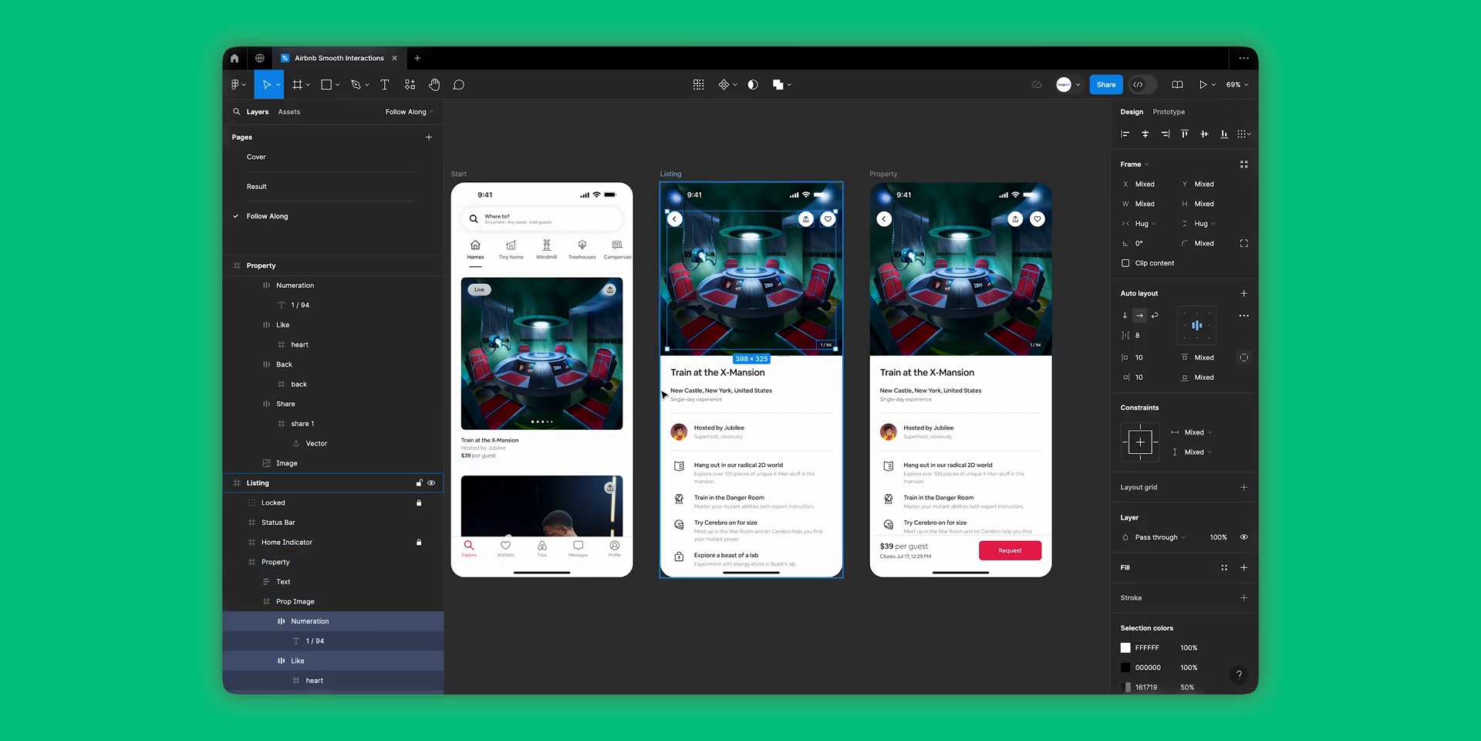
Step: Copy the Footer from the Property artboard and move that artboard away from Listing to make room for another artboard
{"action": "left_click", "coordinate": [811, 577]}
{"action": "left_click", "coordinate": [916, 534]}
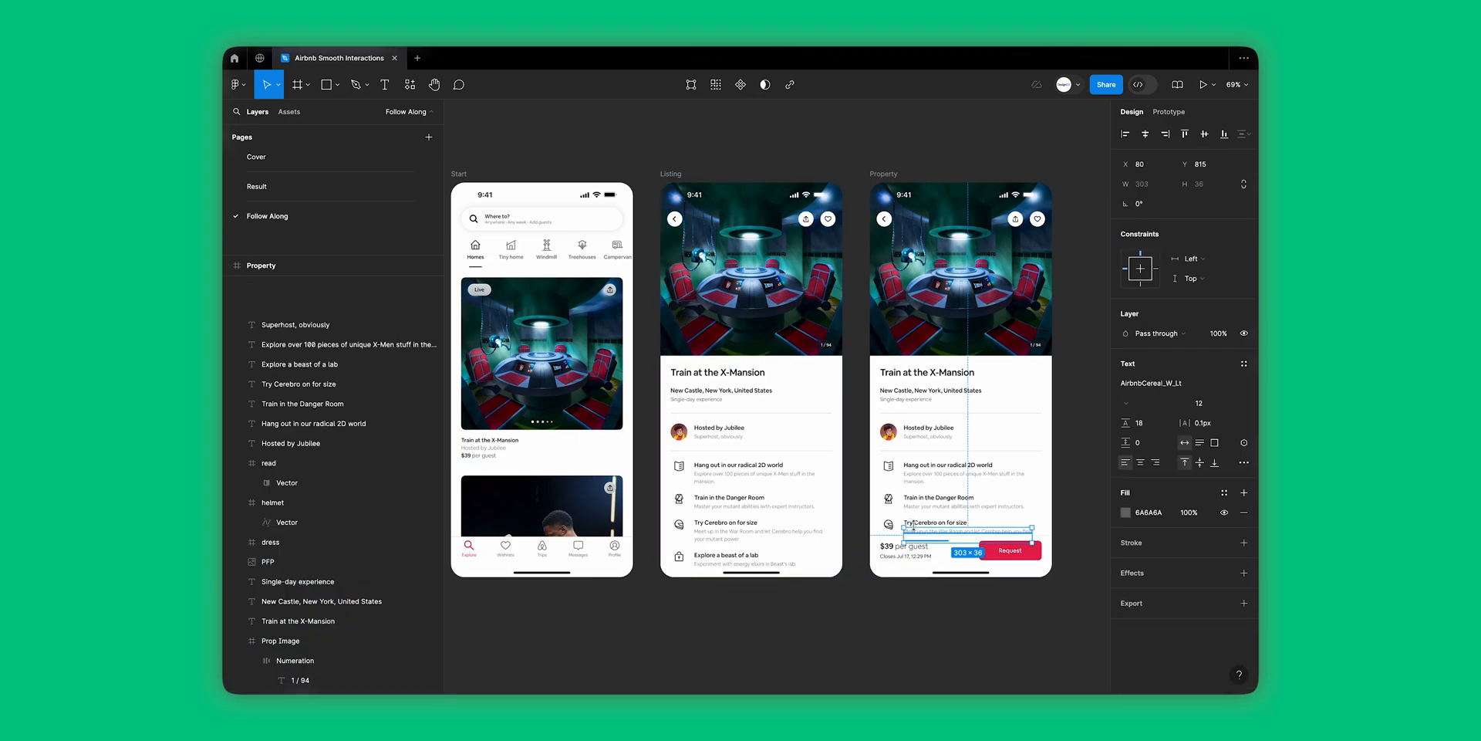
{"action": "left_click", "coordinate": [917, 557]}
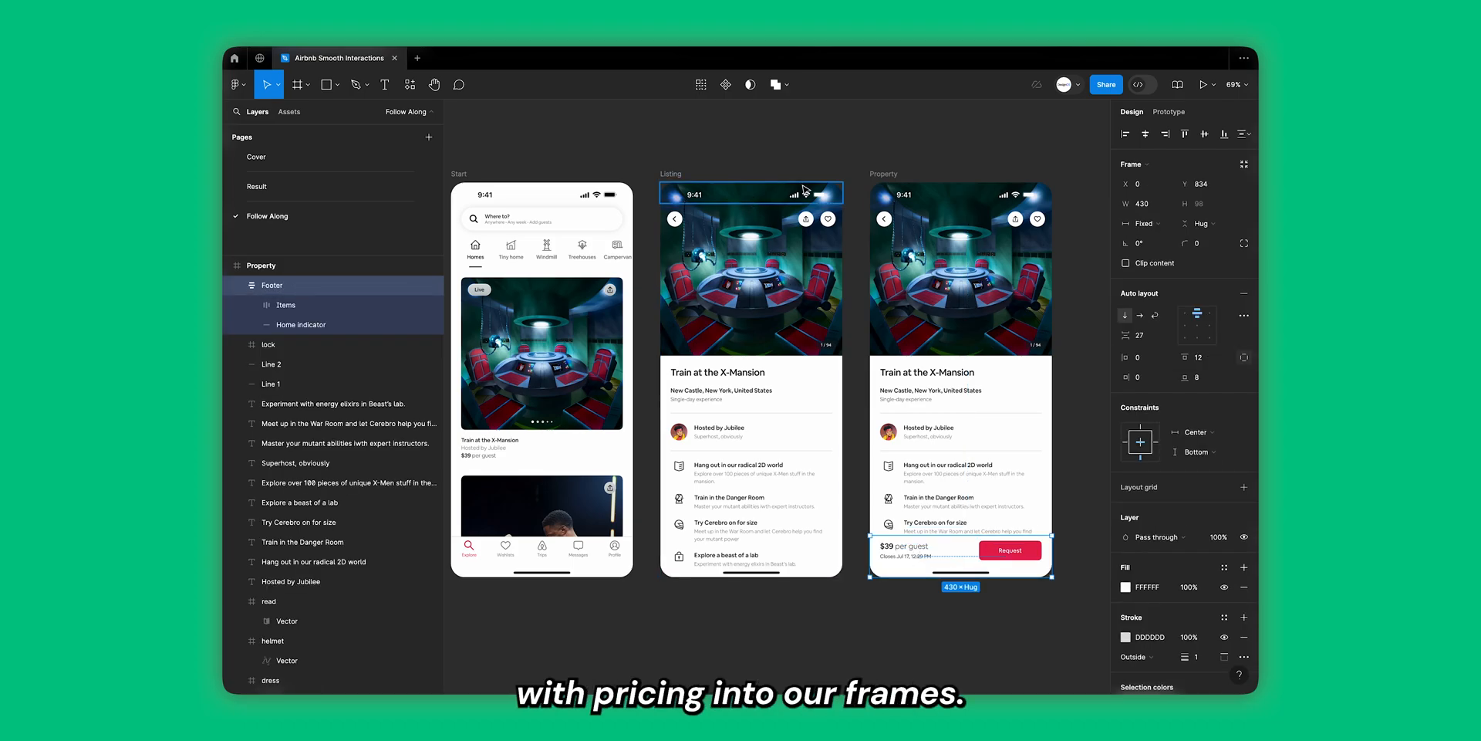
{"action": "scroll", "coordinate": [847, 193], "scroll_direction": "down", "scroll_amount": 1}
{"action": "scroll", "coordinate": [848, 193], "scroll_direction": "down", "scroll_amount": 2}
{"action": "left_click_drag", "start_coordinate": [879, 177], "coordinate": [1030, 187]}
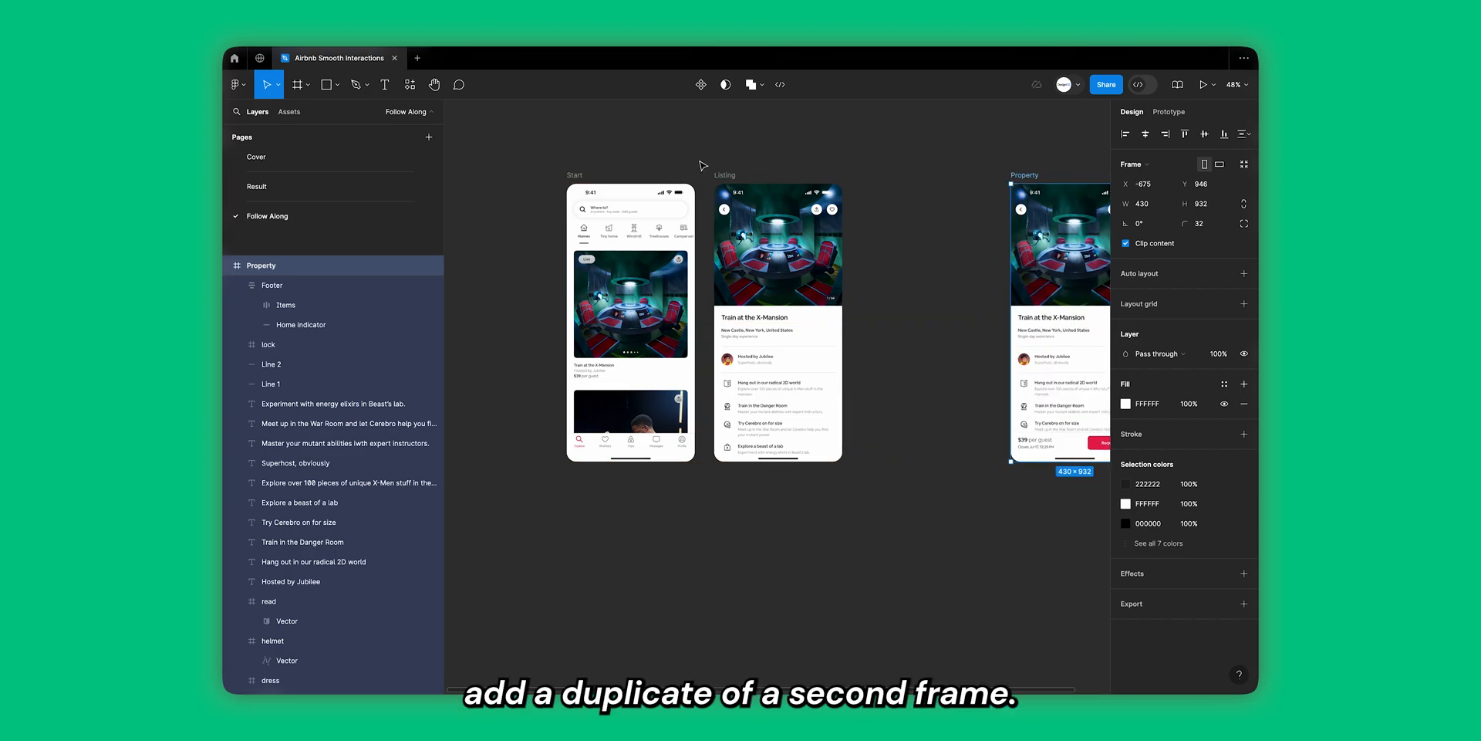
Step: Rename the Listing artboard as "Middle"
{"action": "double_click", "coordinate": [724, 175]}
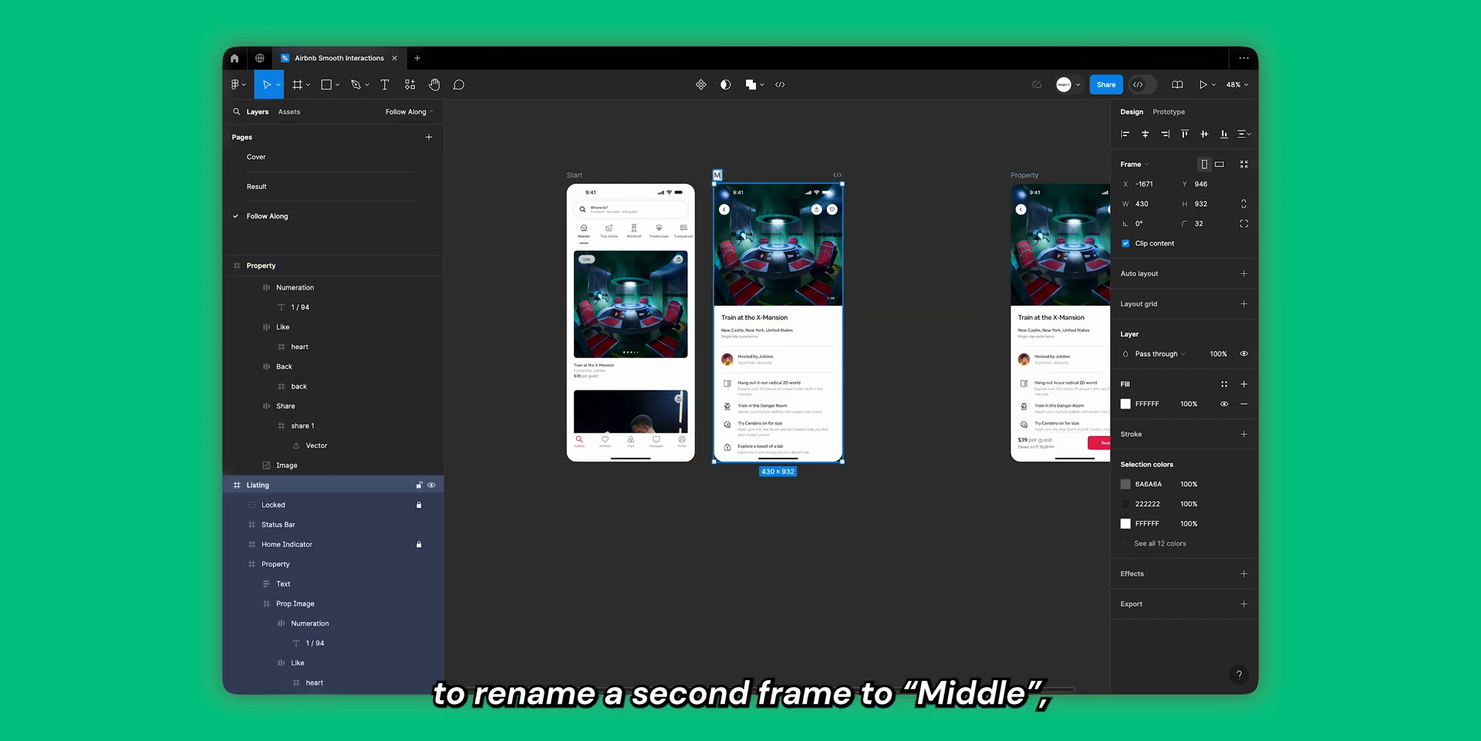
{"action": "type", "text": "Middle"}
{"action": "key", "text": "Return"}
{"action": "key", "text": "Escape"}
Step: Duplicate the Middle artboard and name the copy "Final"
{"action": "left_click", "coordinate": [726, 175]}
{"action": "key", "text": "super+d"}
{"action": "double_click", "coordinate": [865, 175]}
{"action": "type", "text": "Fi"}
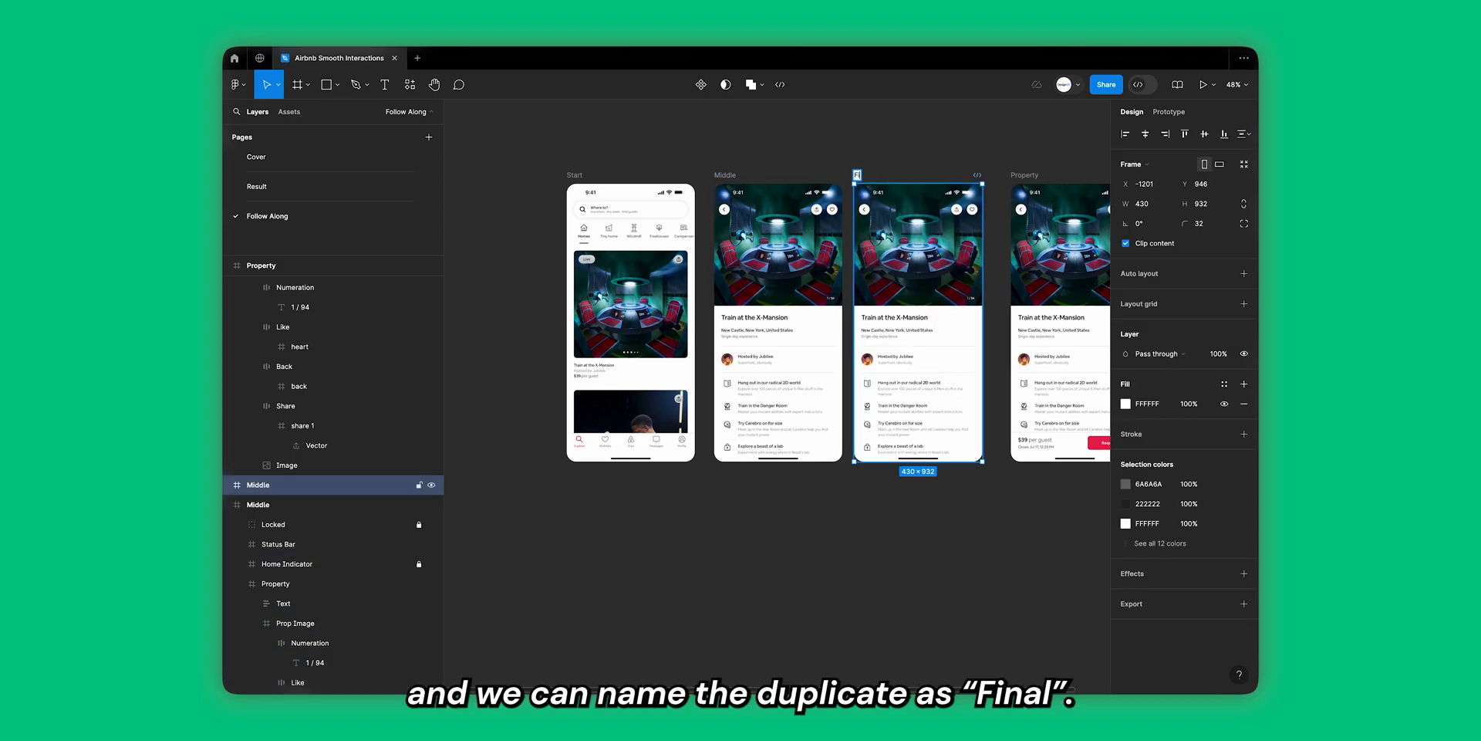
{"action": "type", "text": "an"}
{"action": "type", "text": "al"}
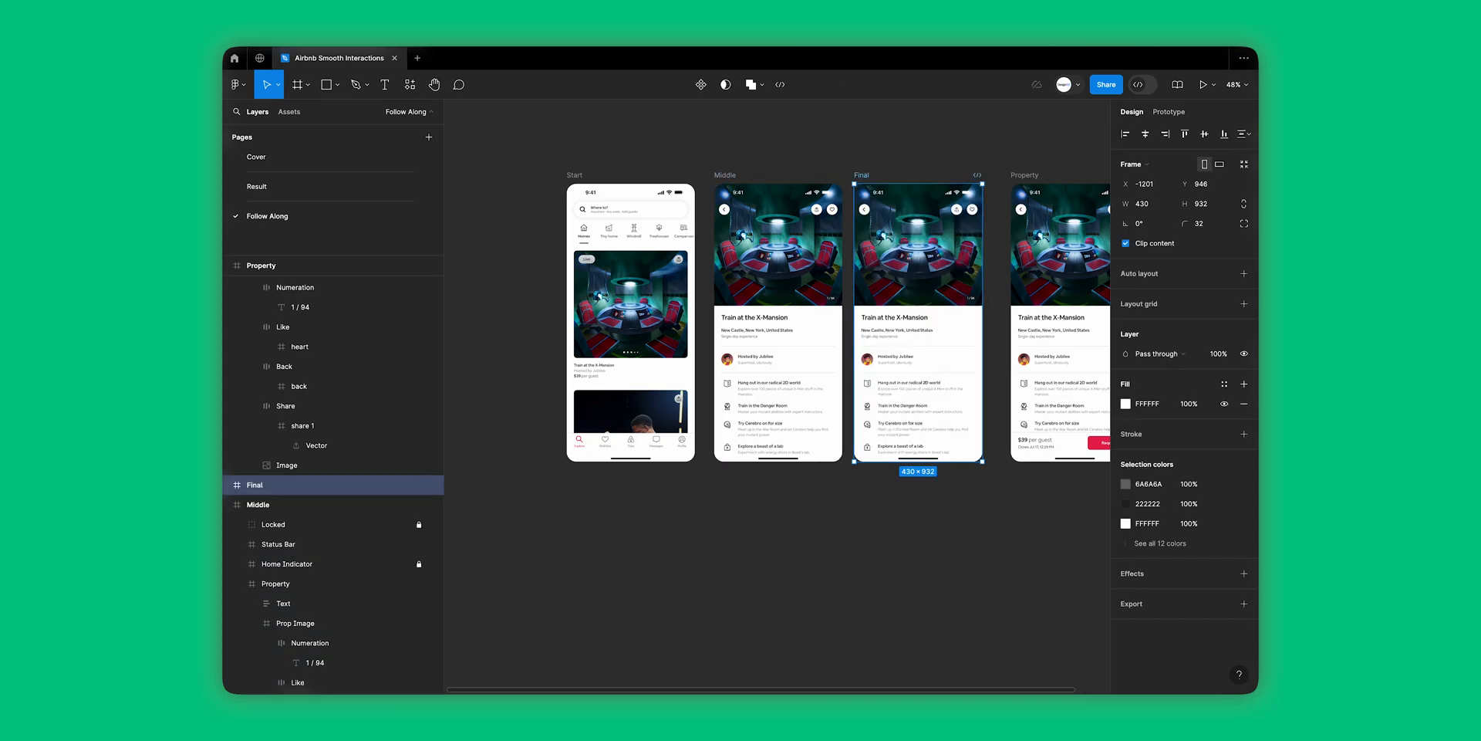
Step: Move the Property artboard further away to X -393 and shift the Final artboard to X -1176
{"action": "scroll", "coordinate": [779, 324], "scroll_direction": "right", "scroll_amount": 2}
{"action": "left_click_drag", "start_coordinate": [955, 174], "coordinate": [1039, 173]}
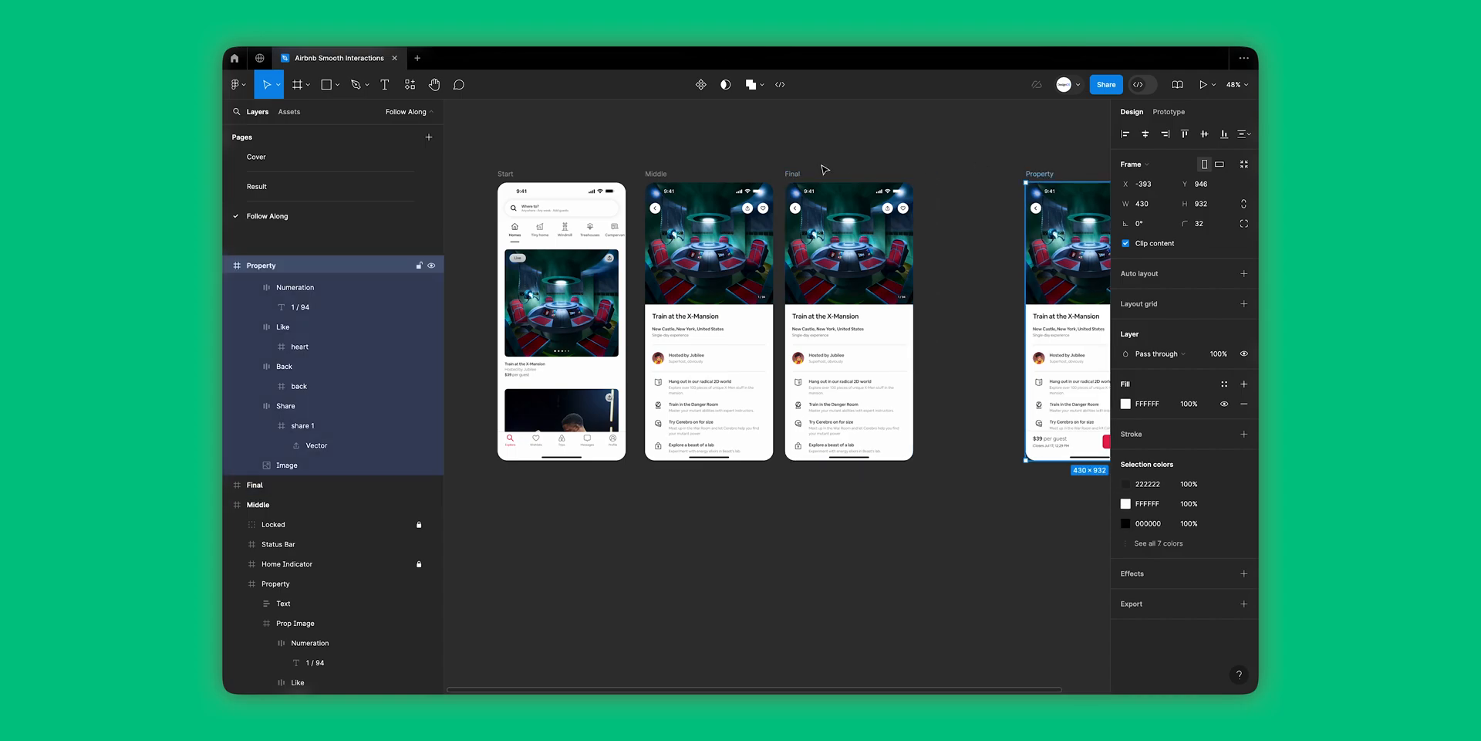
{"action": "left_click", "coordinate": [795, 176]}
{"action": "left_click_drag", "start_coordinate": [795, 176], "coordinate": [803, 177]}
{"action": "left_click", "coordinate": [814, 149]}
Step: Paste the Footer into the Middle artboard and move it down out of view to Y 930
{"action": "scroll", "coordinate": [812, 222], "scroll_direction": "up", "scroll_amount": 2}
{"action": "scroll", "coordinate": [812, 224], "scroll_direction": "up", "scroll_amount": 1}
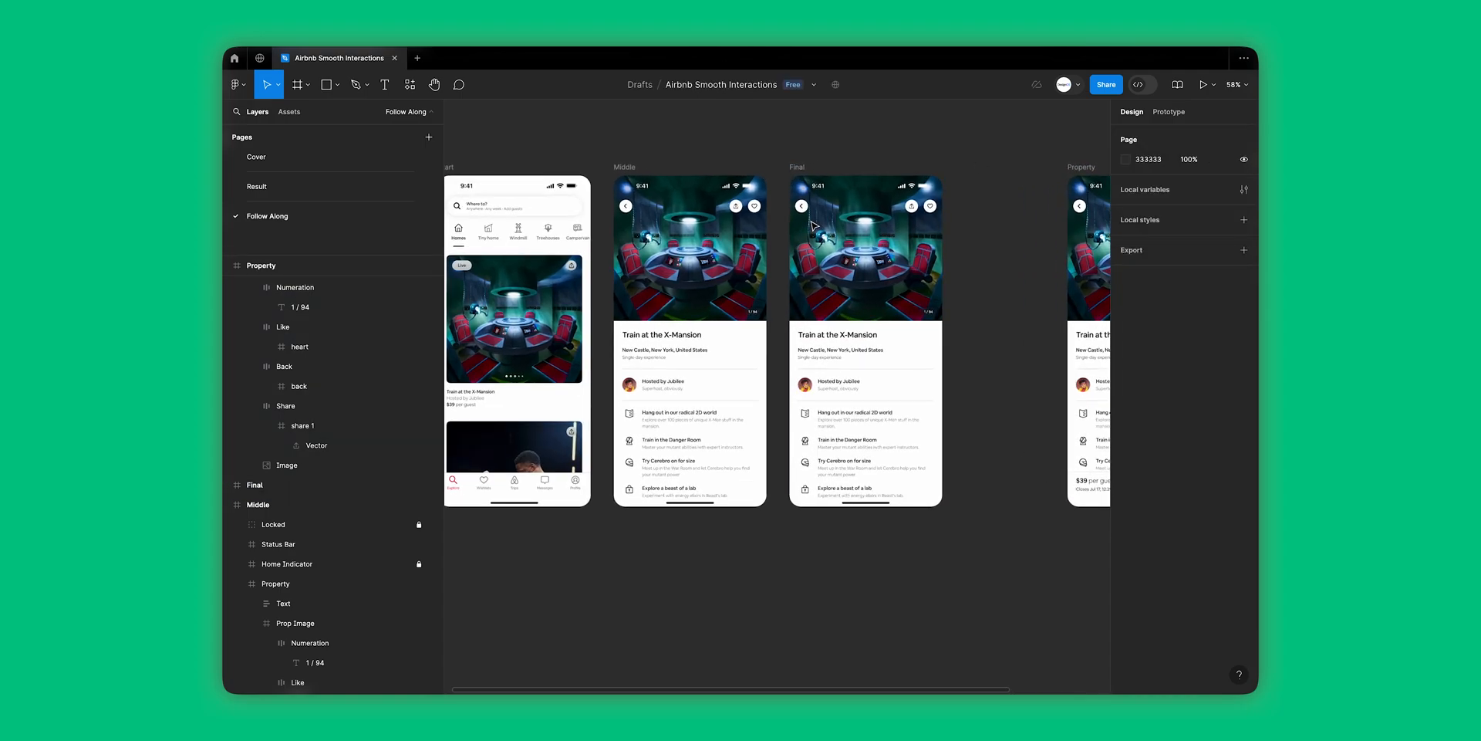
{"action": "scroll", "coordinate": [787, 280], "scroll_direction": "up", "scroll_amount": 1}
{"action": "left_click", "coordinate": [618, 163]}
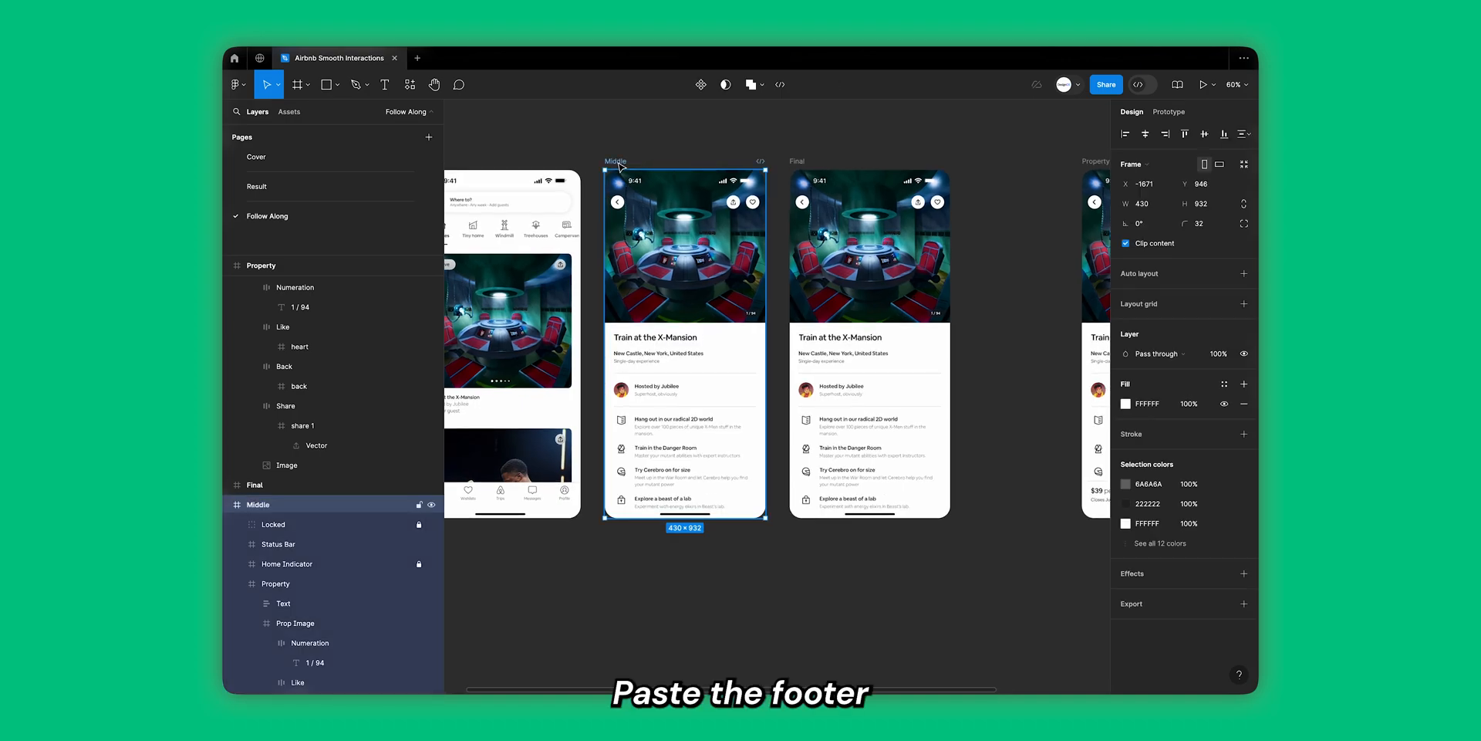
{"action": "key", "text": "ctrl+v"}
{"action": "key", "text": "shift+Down"}
{"action": "key", "text": "shift+Down"}
{"action": "key", "text": "shift+Down"}
{"action": "key", "text": "shift+Down"}
{"action": "key", "text": "shift+Down"}
{"action": "key", "text": "shift+Down"}
{"action": "key", "text": "shift+Down"}
{"action": "key", "text": "shift+Down"}
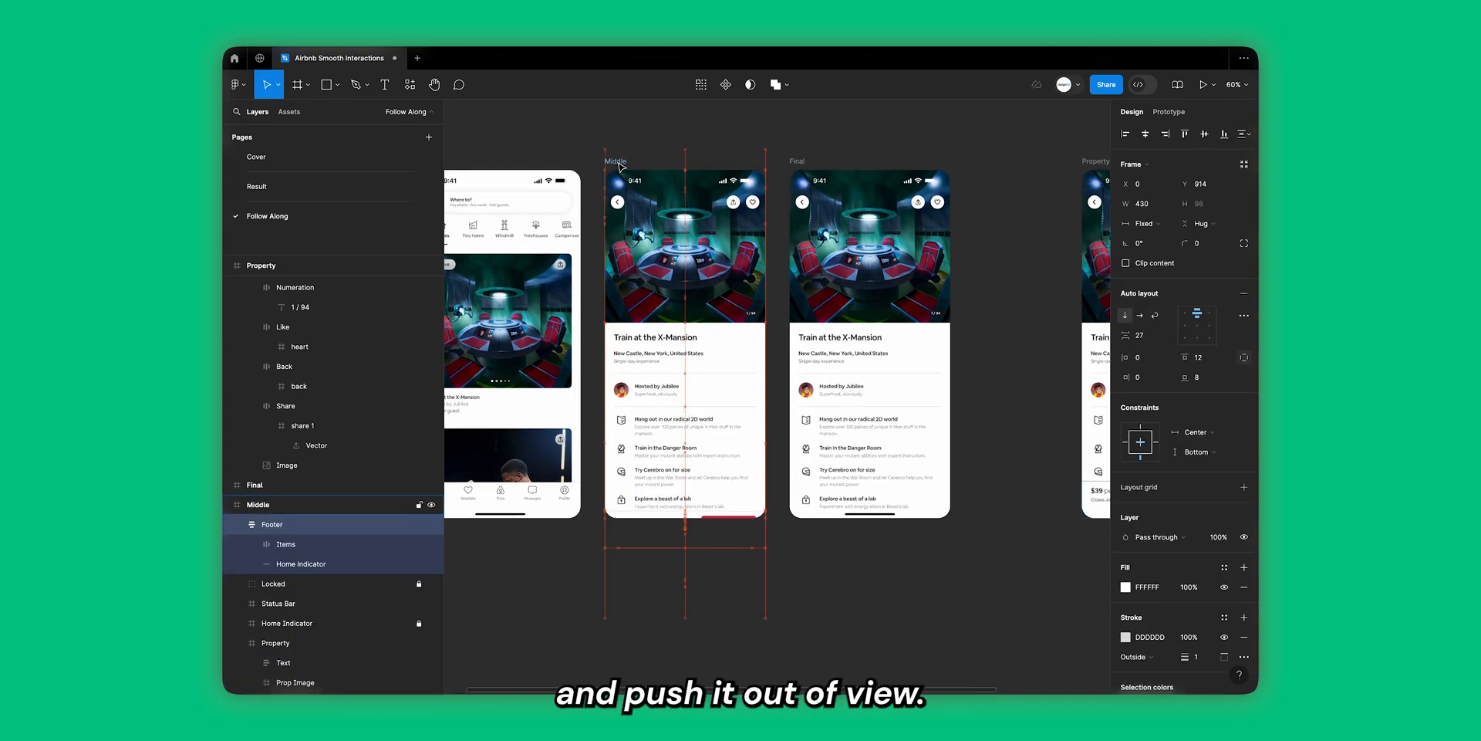
{"action": "key", "text": "shift+Down"}
{"action": "key", "text": "shift+Down"}
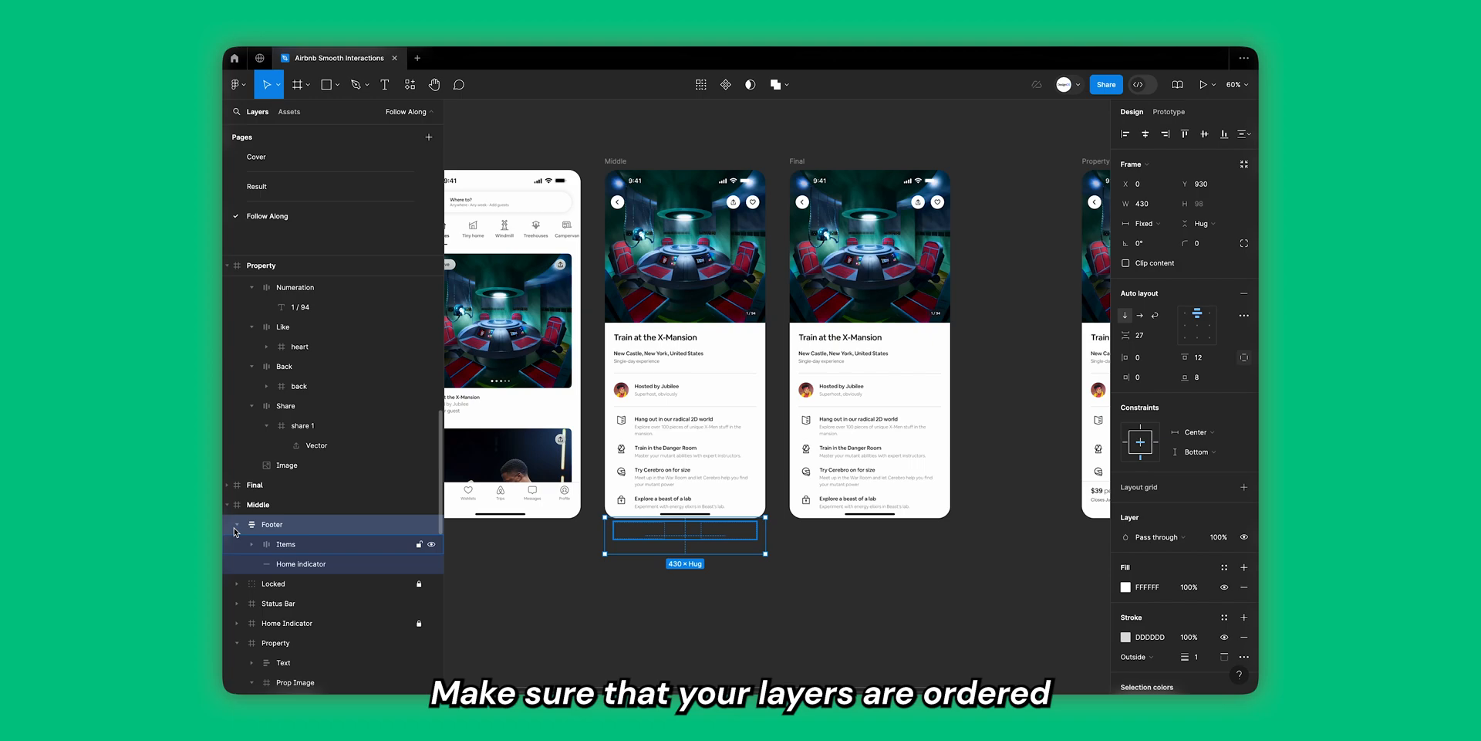
Step: Reorder the Middle artboard's layers so that Footer and Locked sit beneath Status Bar and Home Indicator
{"action": "left_click", "coordinate": [236, 524]}
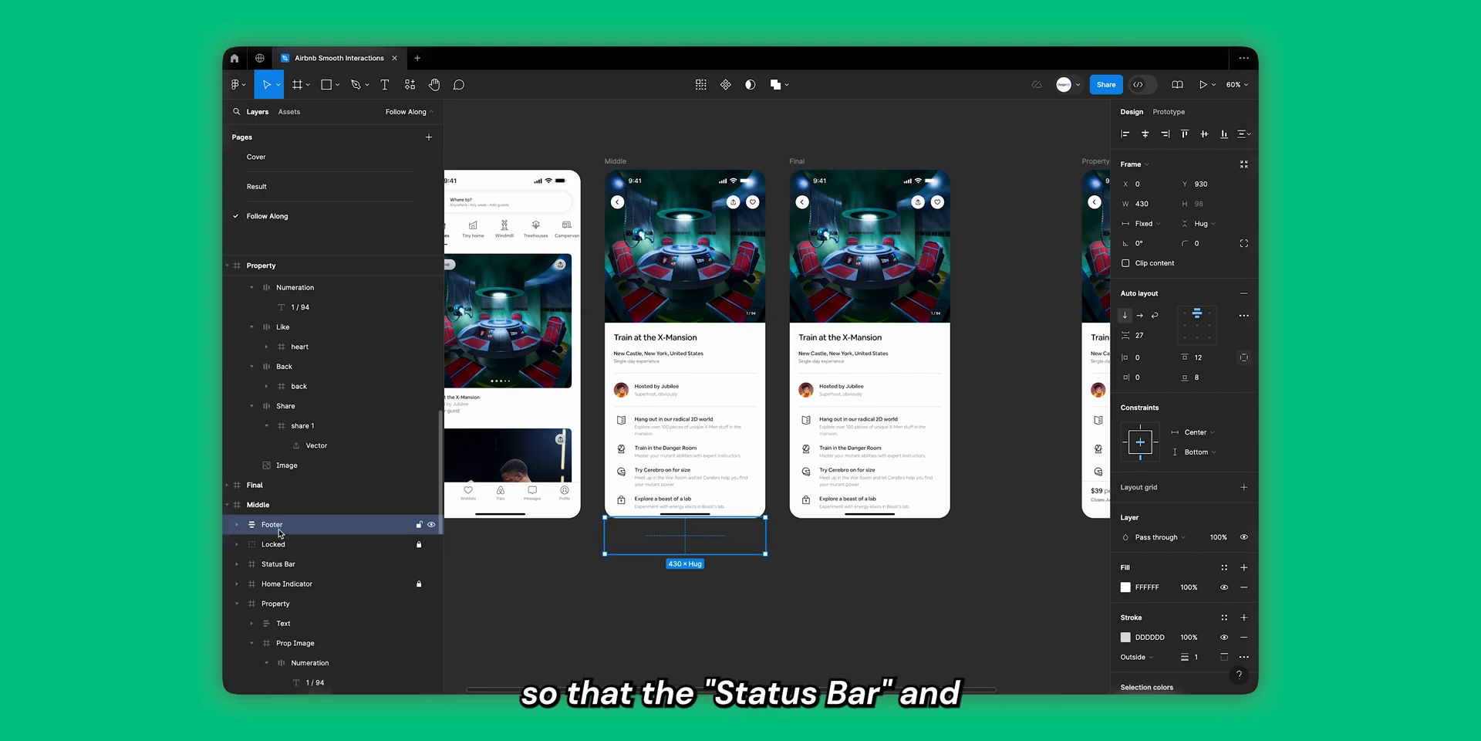
{"action": "left_click", "coordinate": [276, 544], "text": "shift"}
{"action": "scroll", "coordinate": [277, 532], "scroll_direction": "down", "scroll_amount": 1}
{"action": "left_click_drag", "start_coordinate": [275, 489], "coordinate": [288, 543]}
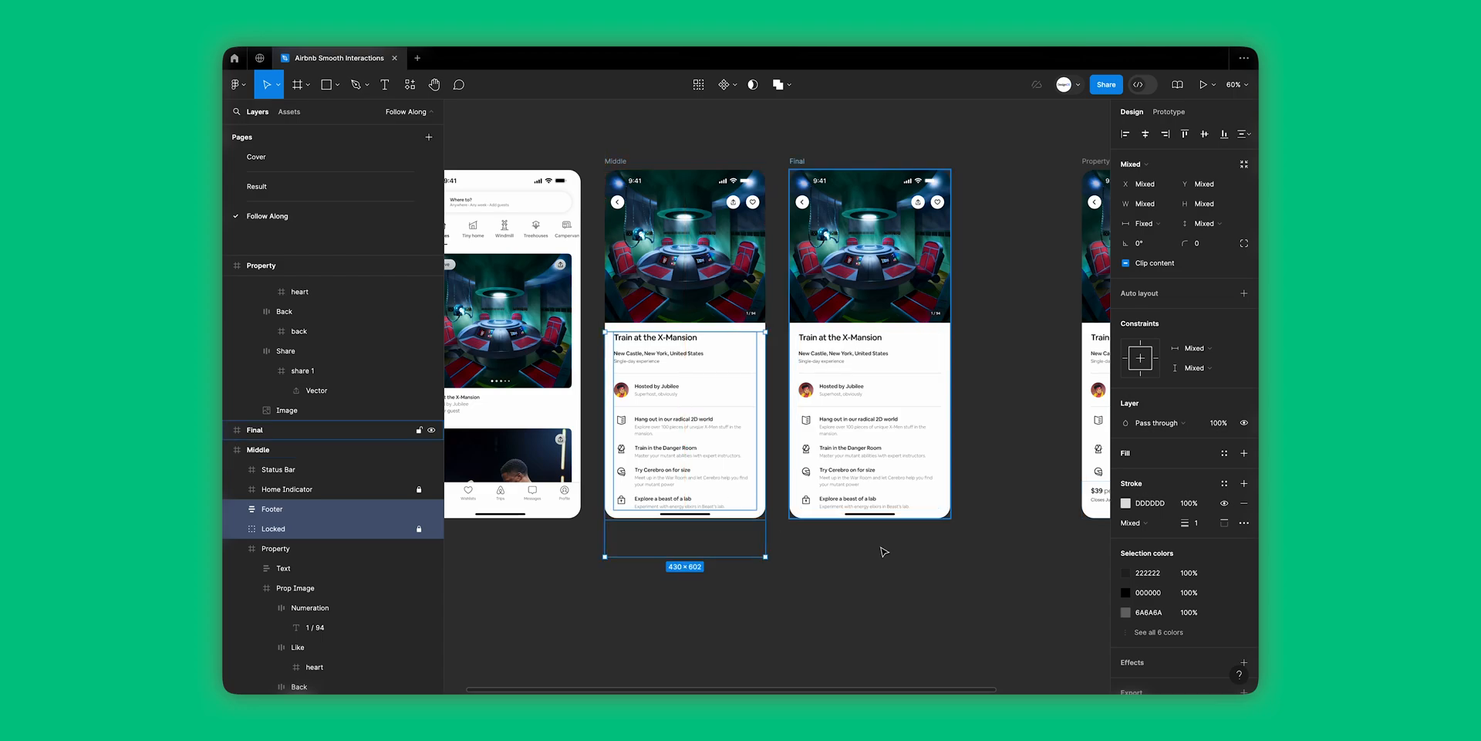
Step: Copy the Middle artboard's Footer into the Final artboard at the same position
{"action": "left_click", "coordinate": [345, 529], "text": "shift"}
{"action": "left_click", "coordinate": [802, 160]}
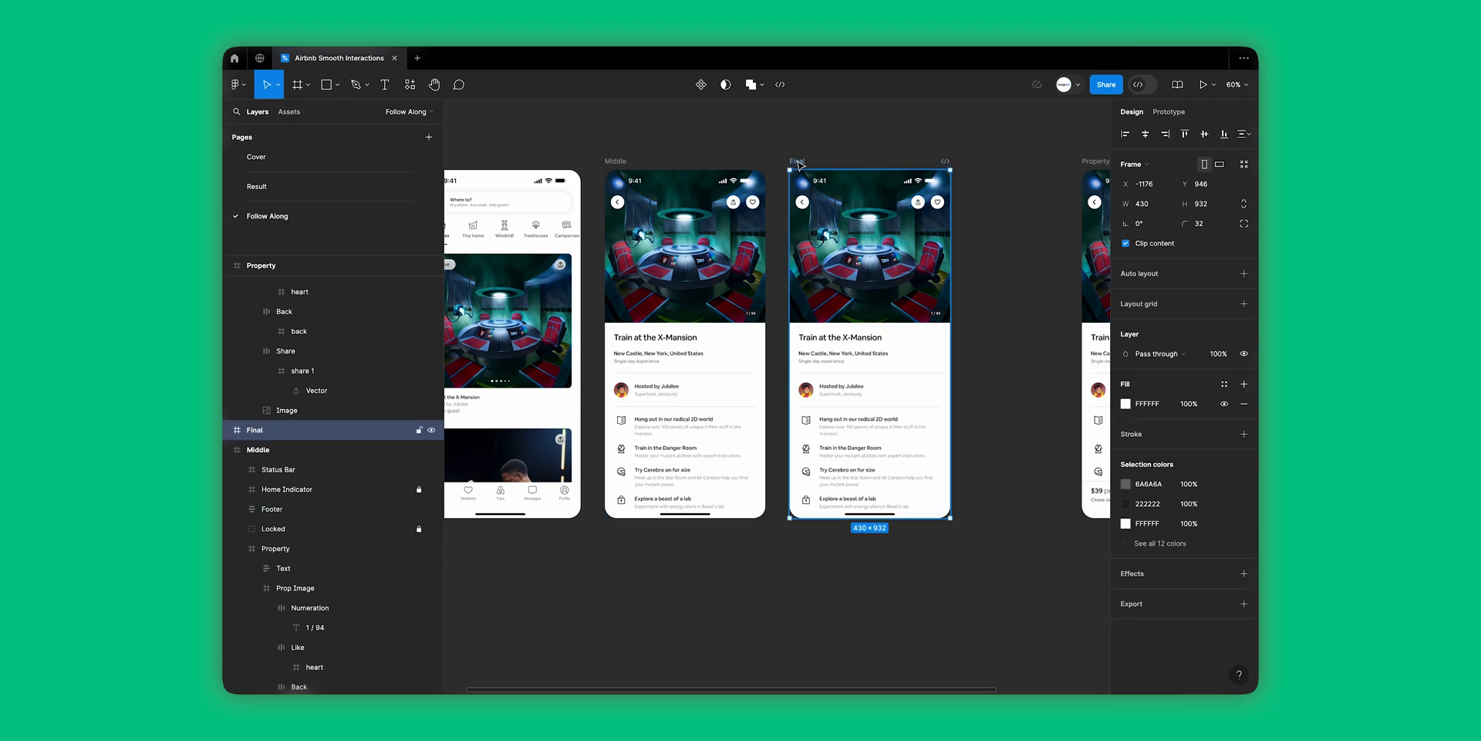
{"action": "key", "text": "ctrl+v"}
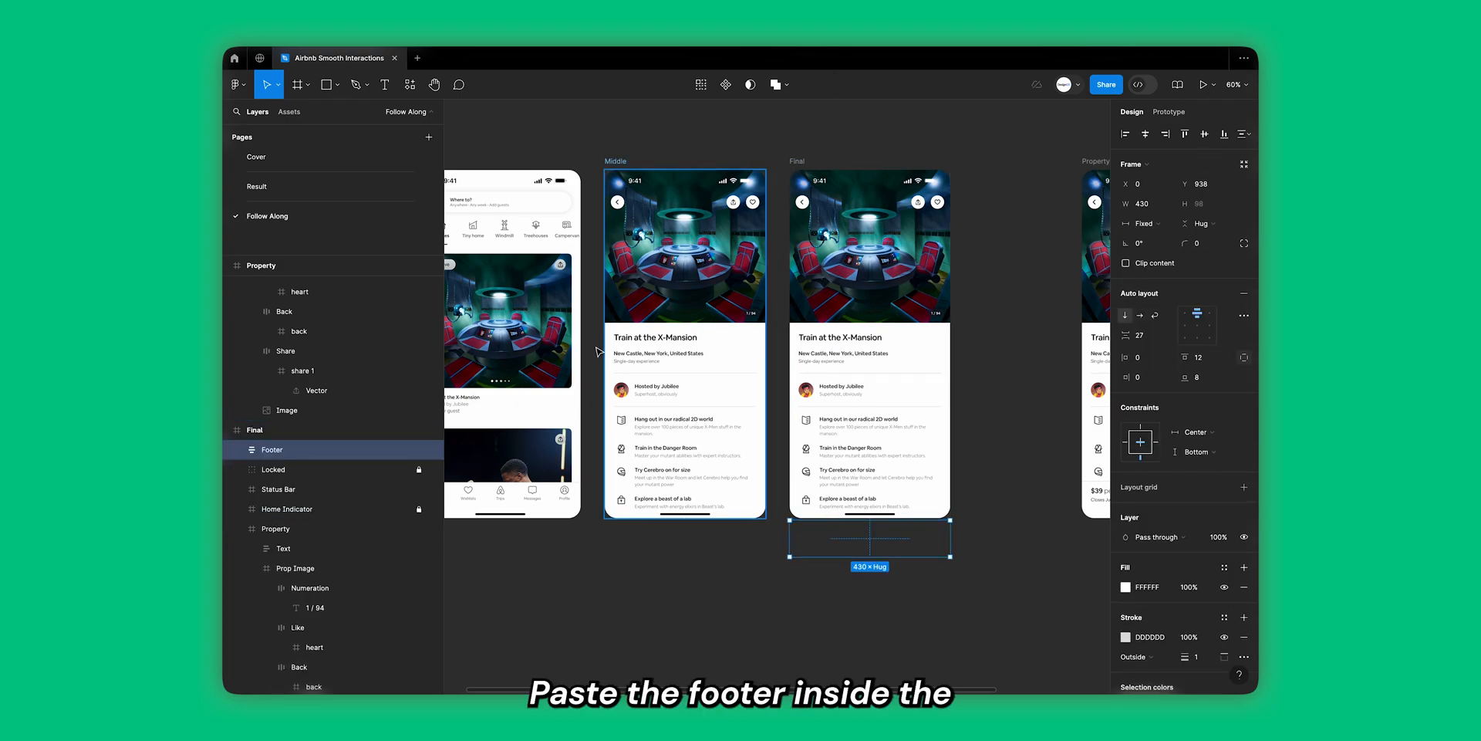
Step: In the Final artboard, place the Footer and Locked layers beneath Home Indicator and align the Footer to the artboard's bottom edge
{"action": "left_click", "coordinate": [331, 470], "text": "shift"}
{"action": "left_click_drag", "start_coordinate": [331, 472], "coordinate": [327, 518]}
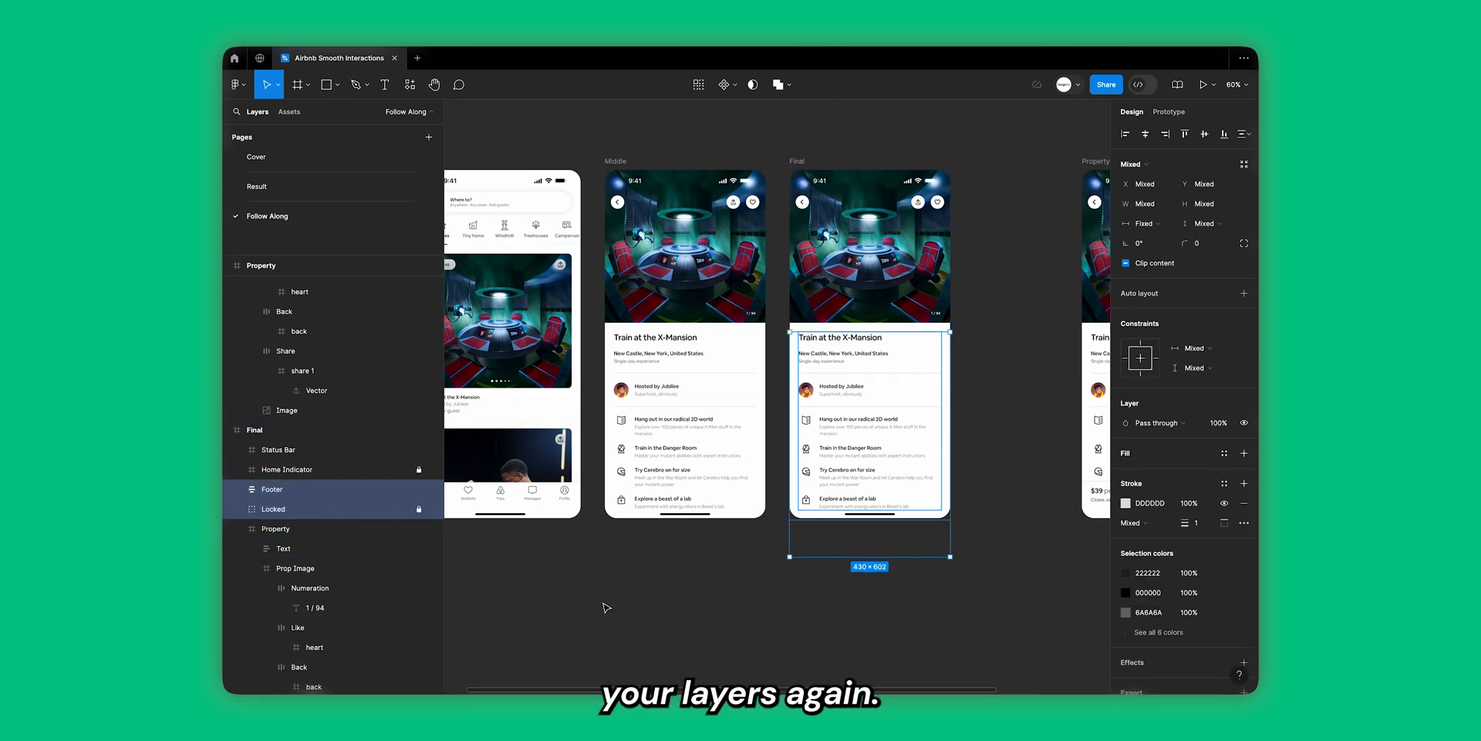
{"action": "left_click", "coordinate": [272, 489]}
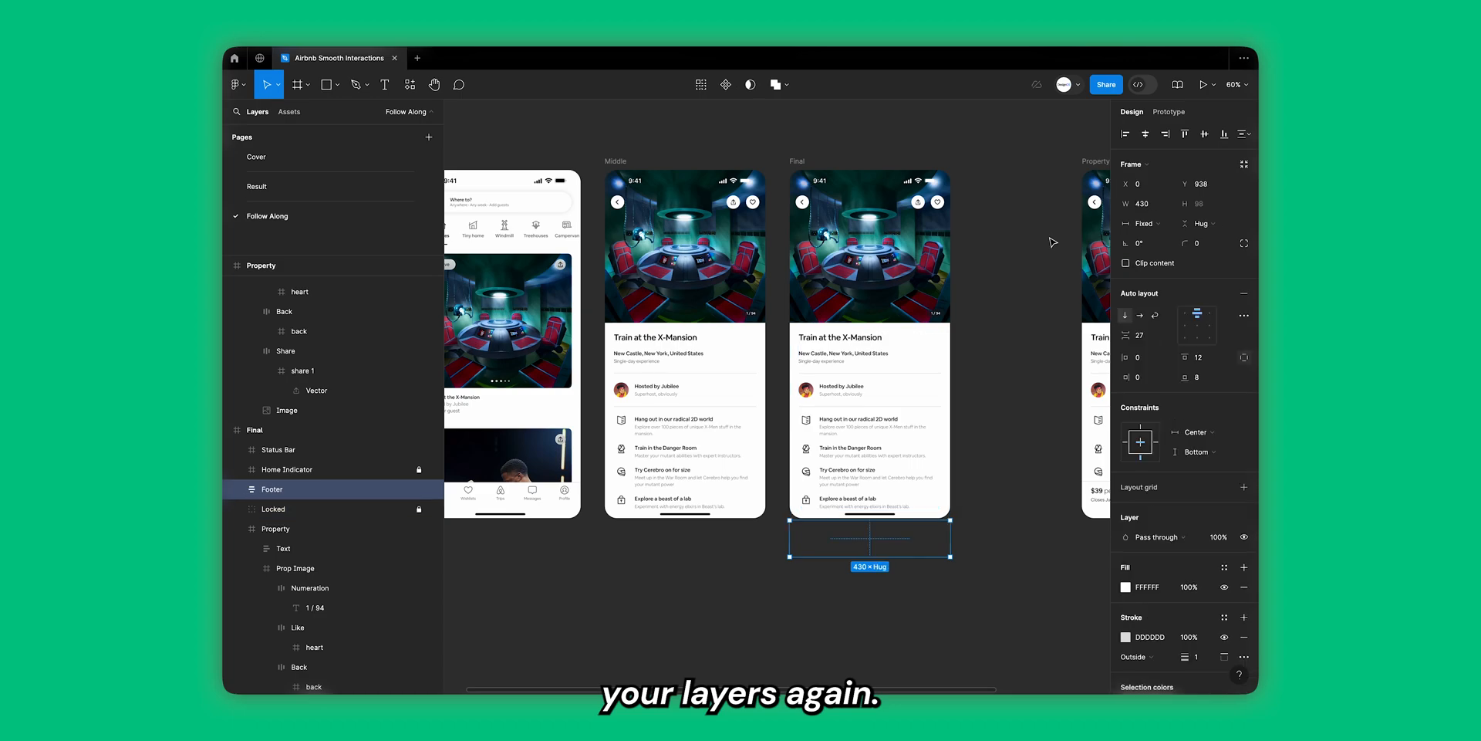
{"action": "left_click", "coordinate": [1225, 134]}
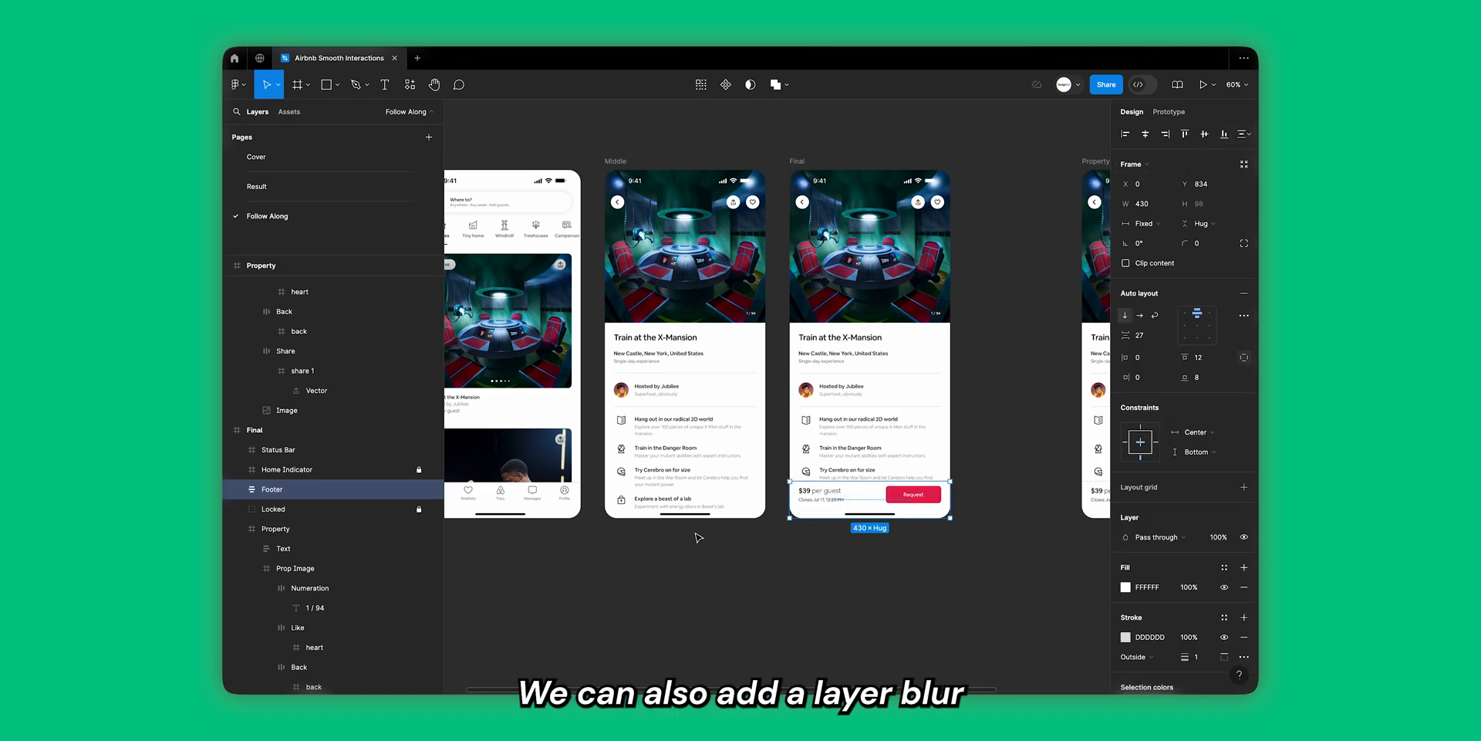
Step: Add a layer blur of 24 to the Footer in the Middle artboard
{"action": "left_click", "coordinate": [666, 457]}
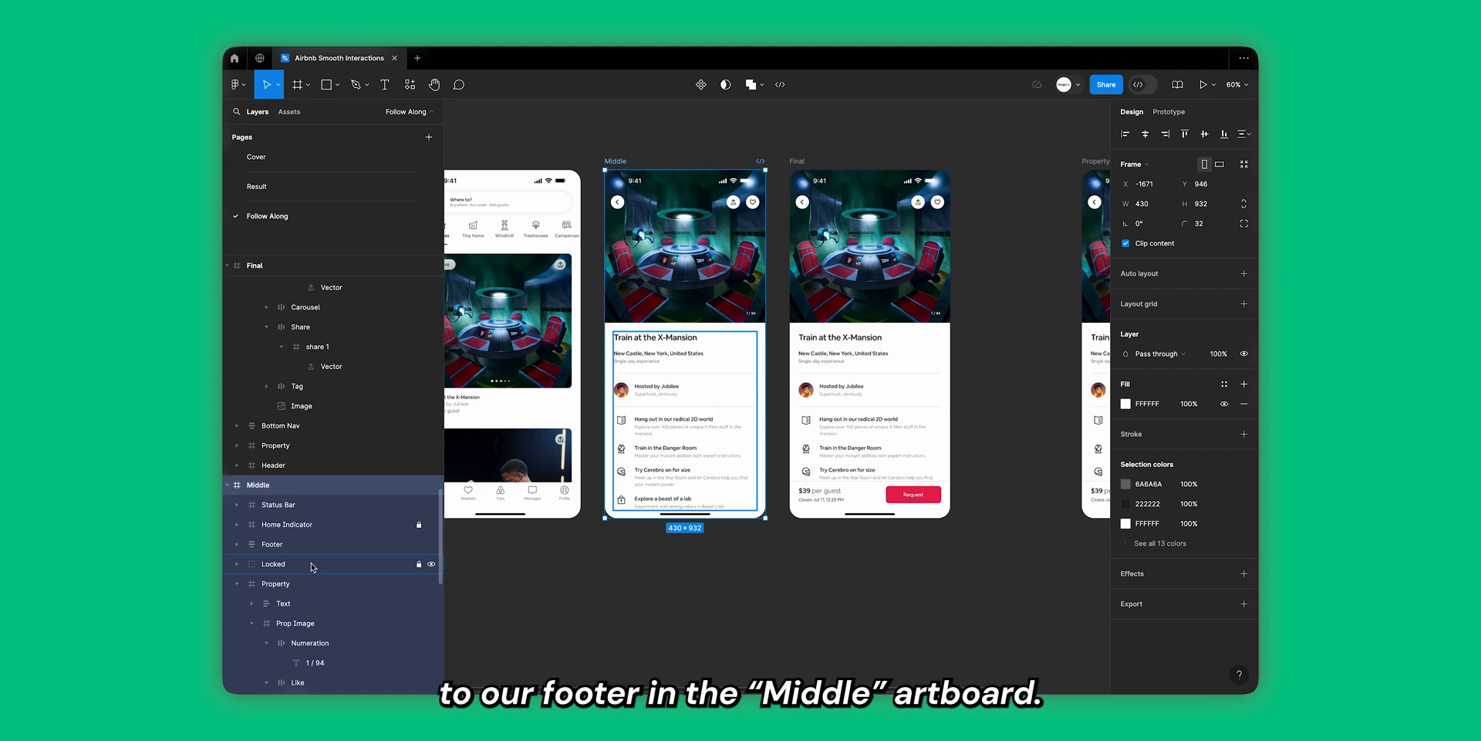
{"action": "left_click", "coordinate": [272, 544]}
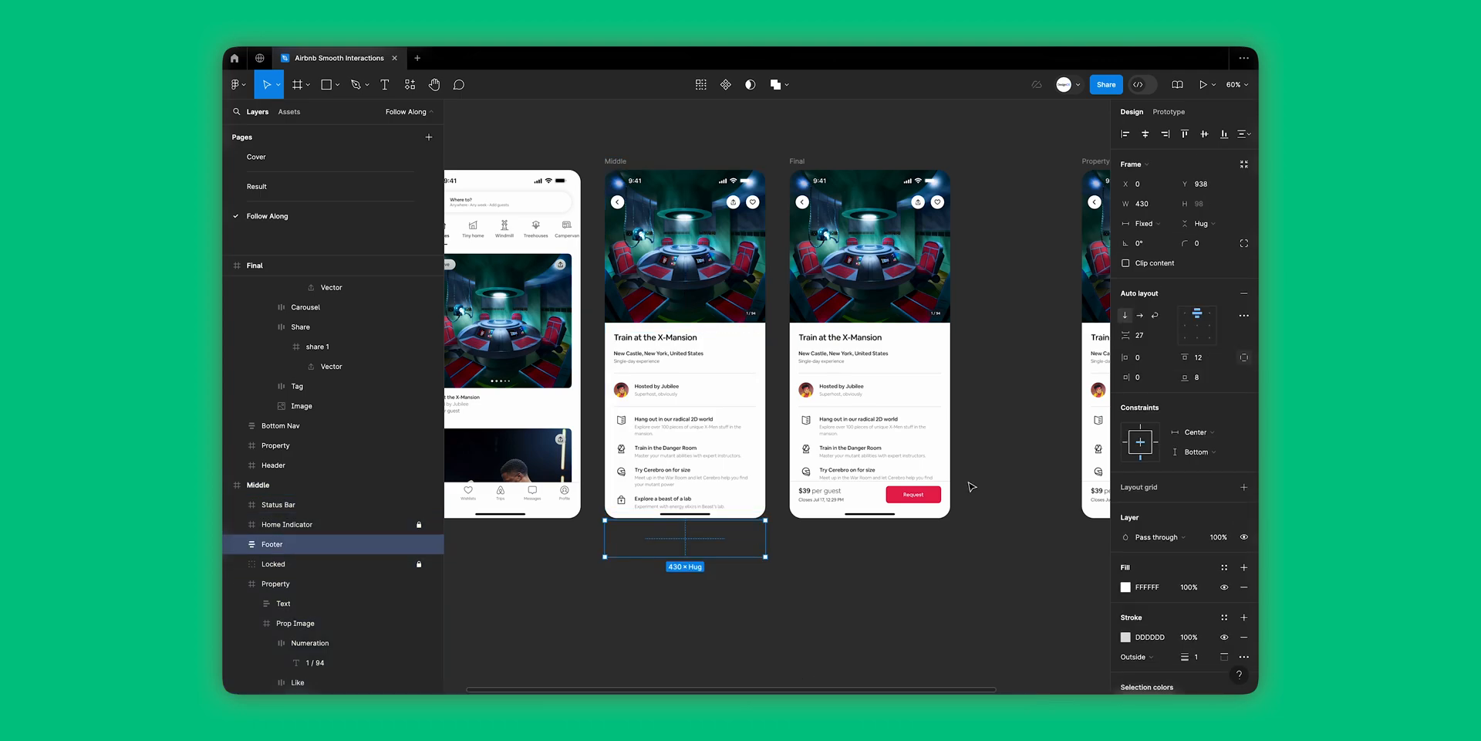
{"action": "scroll", "coordinate": [1234, 602], "scroll_direction": "down", "scroll_amount": 2}
{"action": "left_click", "coordinate": [1244, 618]}
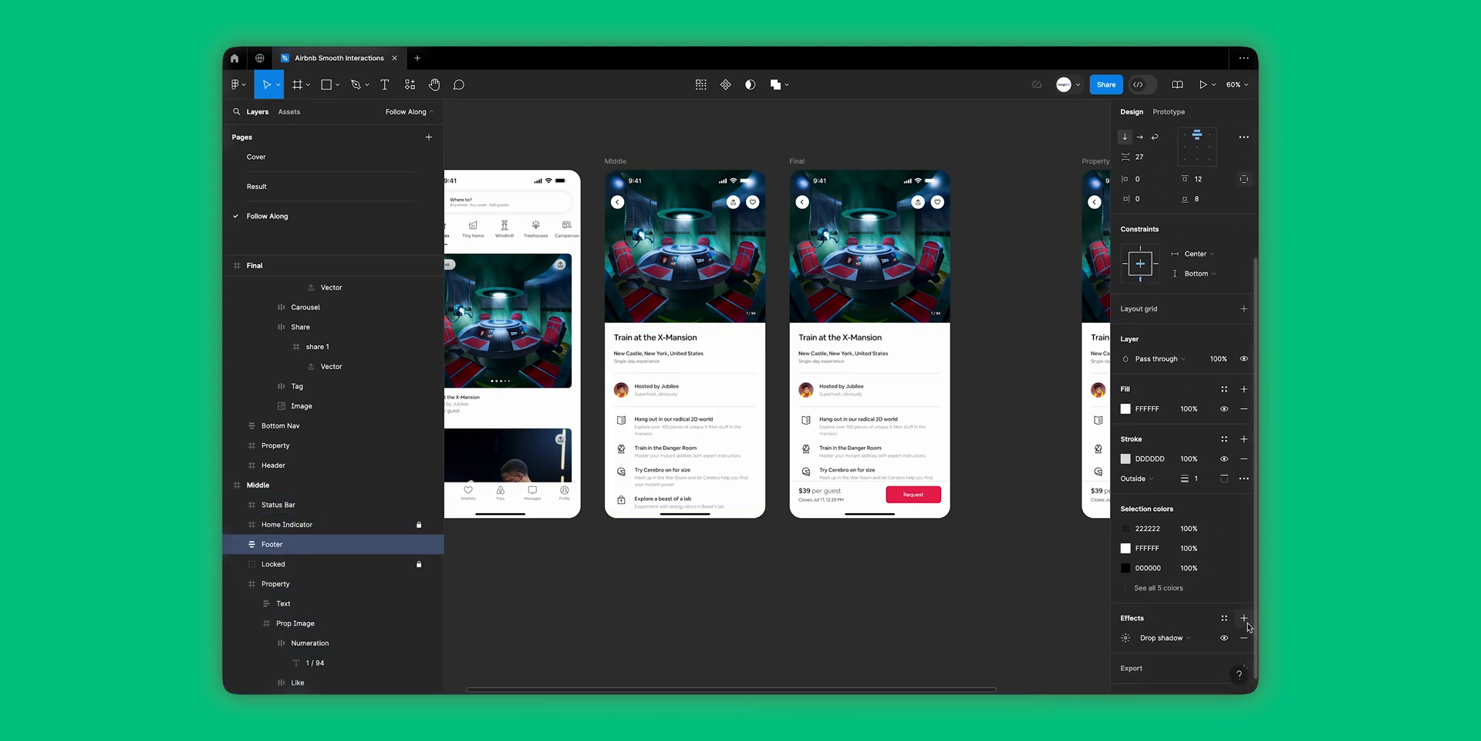
{"action": "left_click", "coordinate": [1157, 642]}
{"action": "left_click", "coordinate": [1172, 652]}
{"action": "left_click", "coordinate": [1126, 637]}
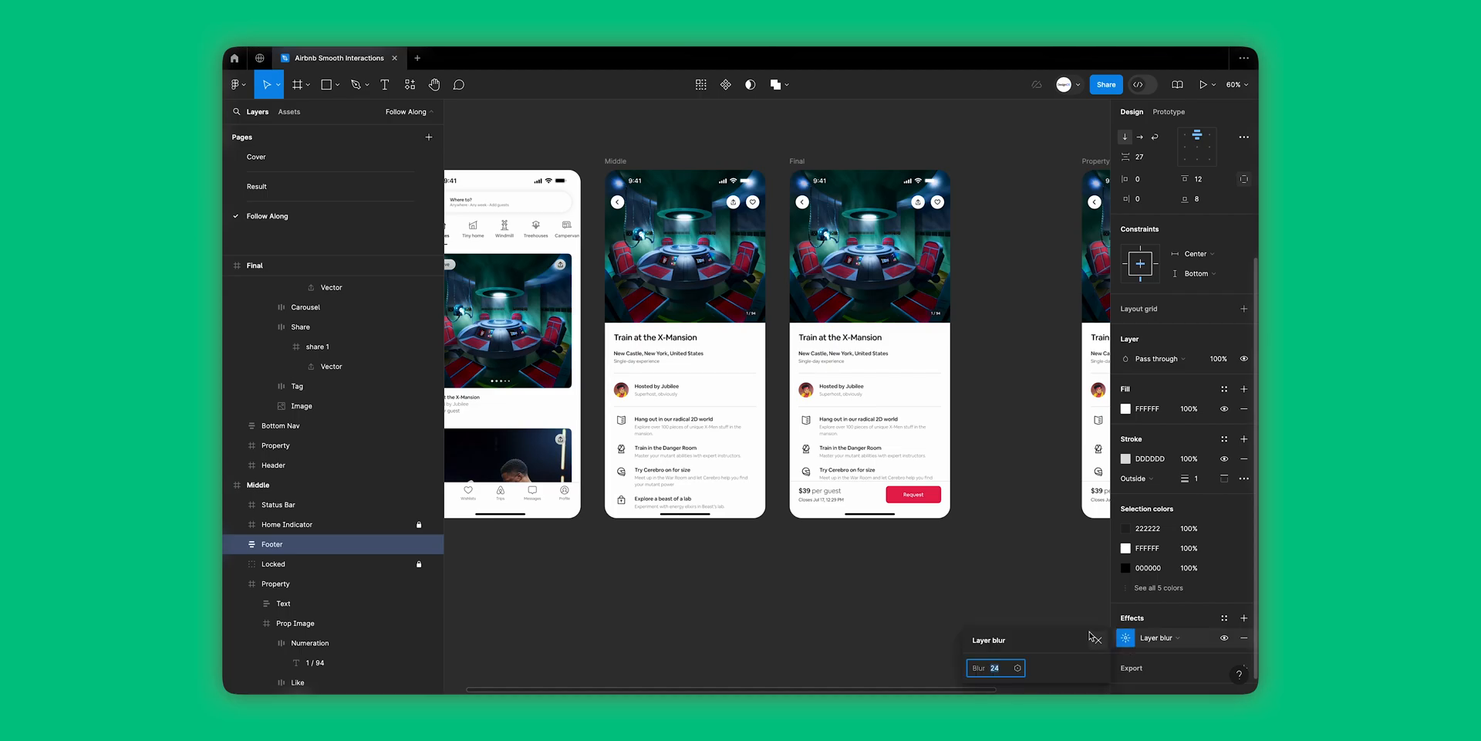
{"action": "left_click", "coordinate": [1095, 639]}
{"action": "left_click", "coordinate": [1065, 637]}
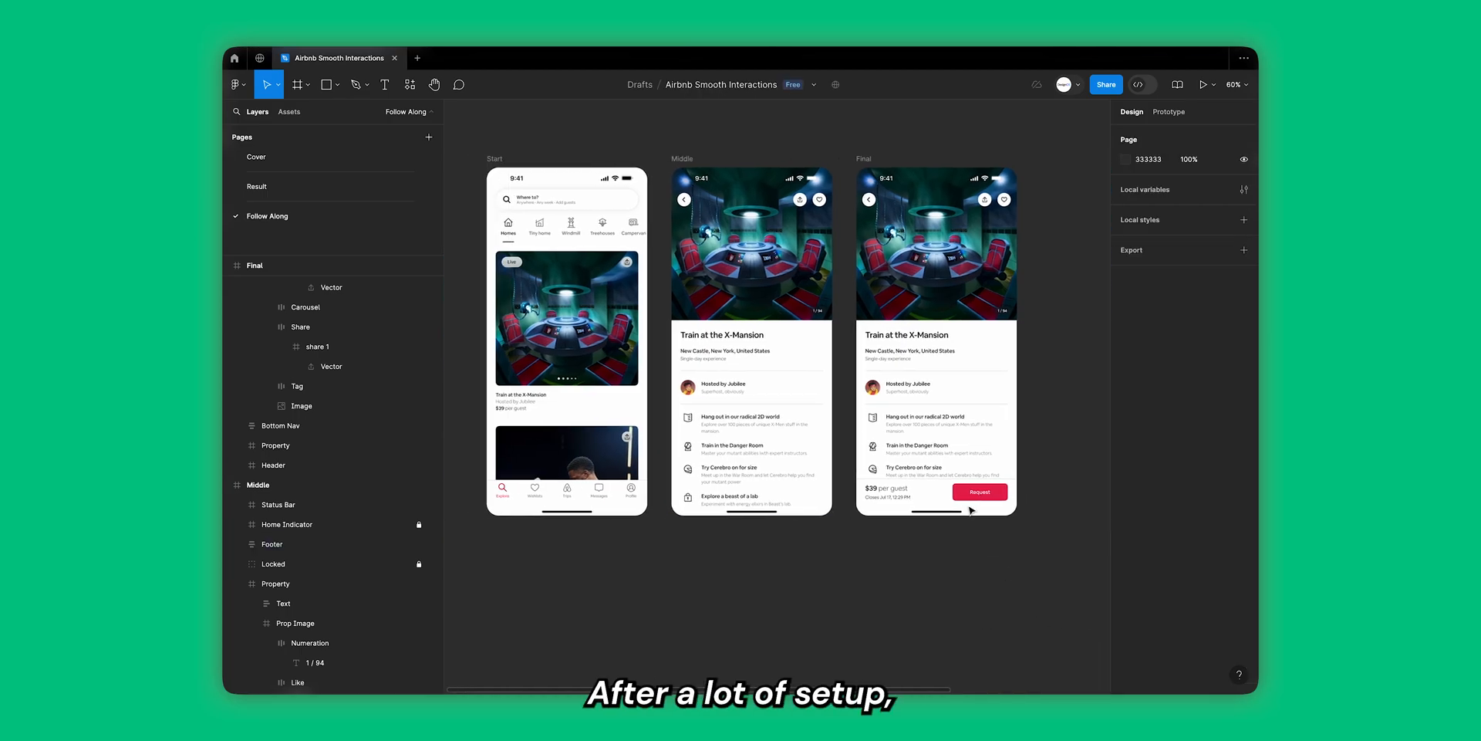
Step: Prototype an on-click connection from the Start artboard's upper Property frame to Middle, using Smart animate with Gentle easing
{"action": "scroll", "coordinate": [970, 510], "scroll_direction": "up", "scroll_amount": 3}
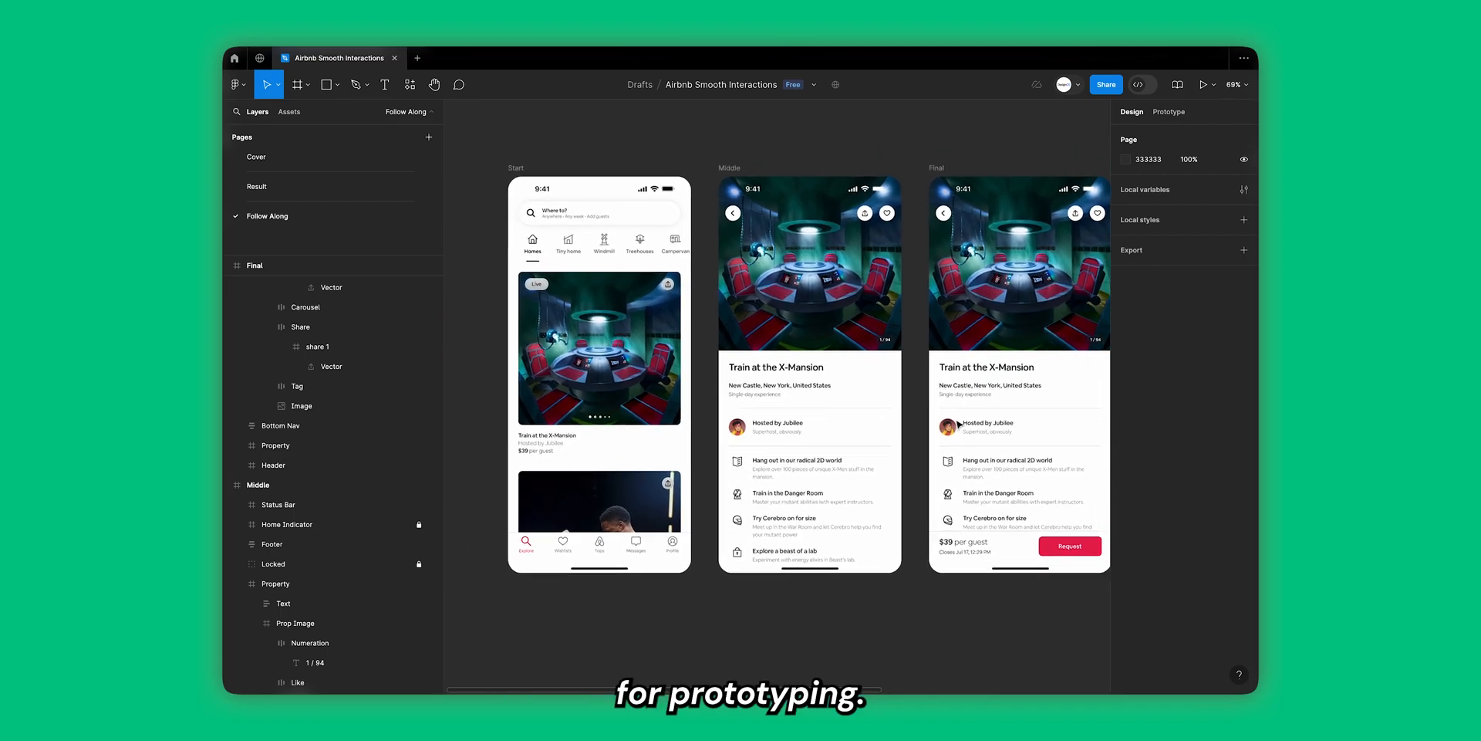
{"action": "left_click", "coordinate": [1169, 112]}
{"action": "left_click", "coordinate": [870, 300]}
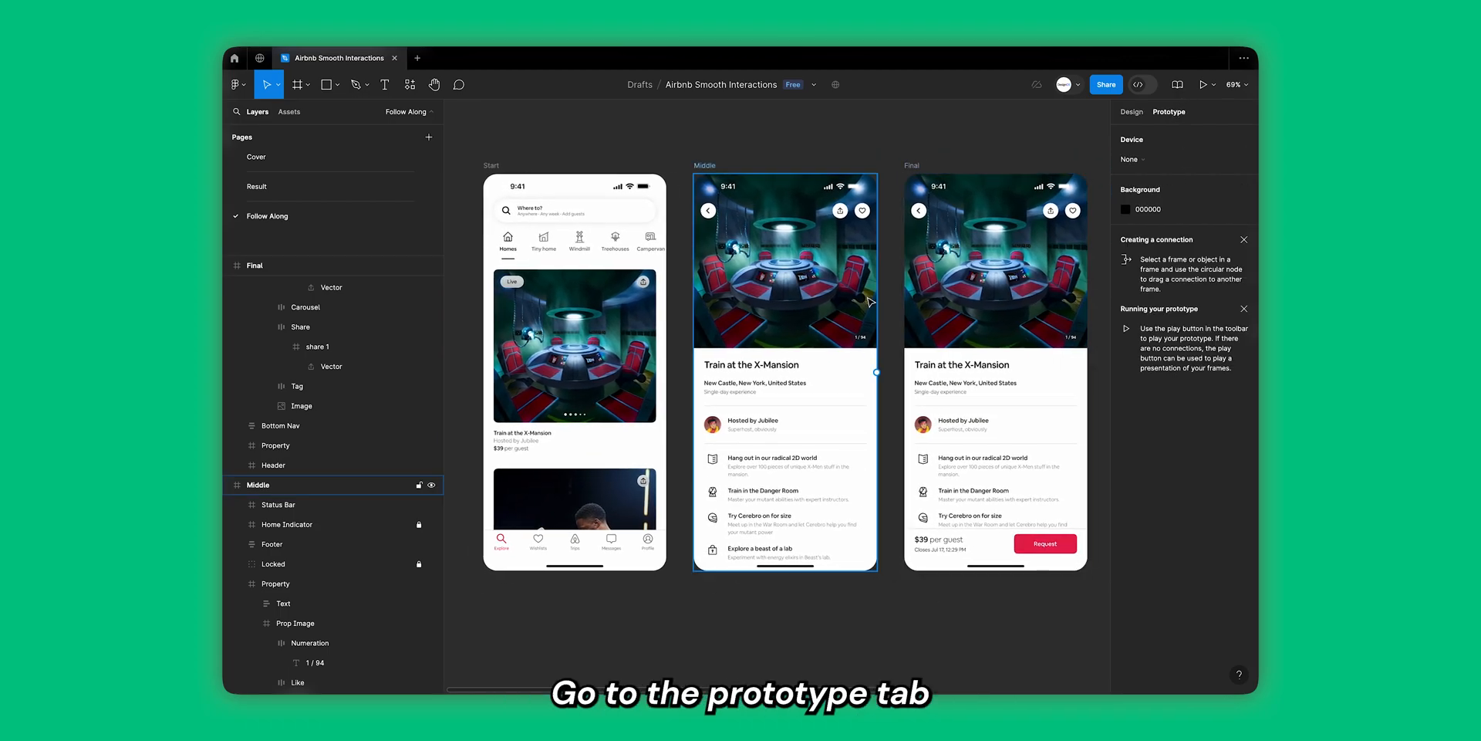
{"action": "left_click", "coordinate": [627, 318]}
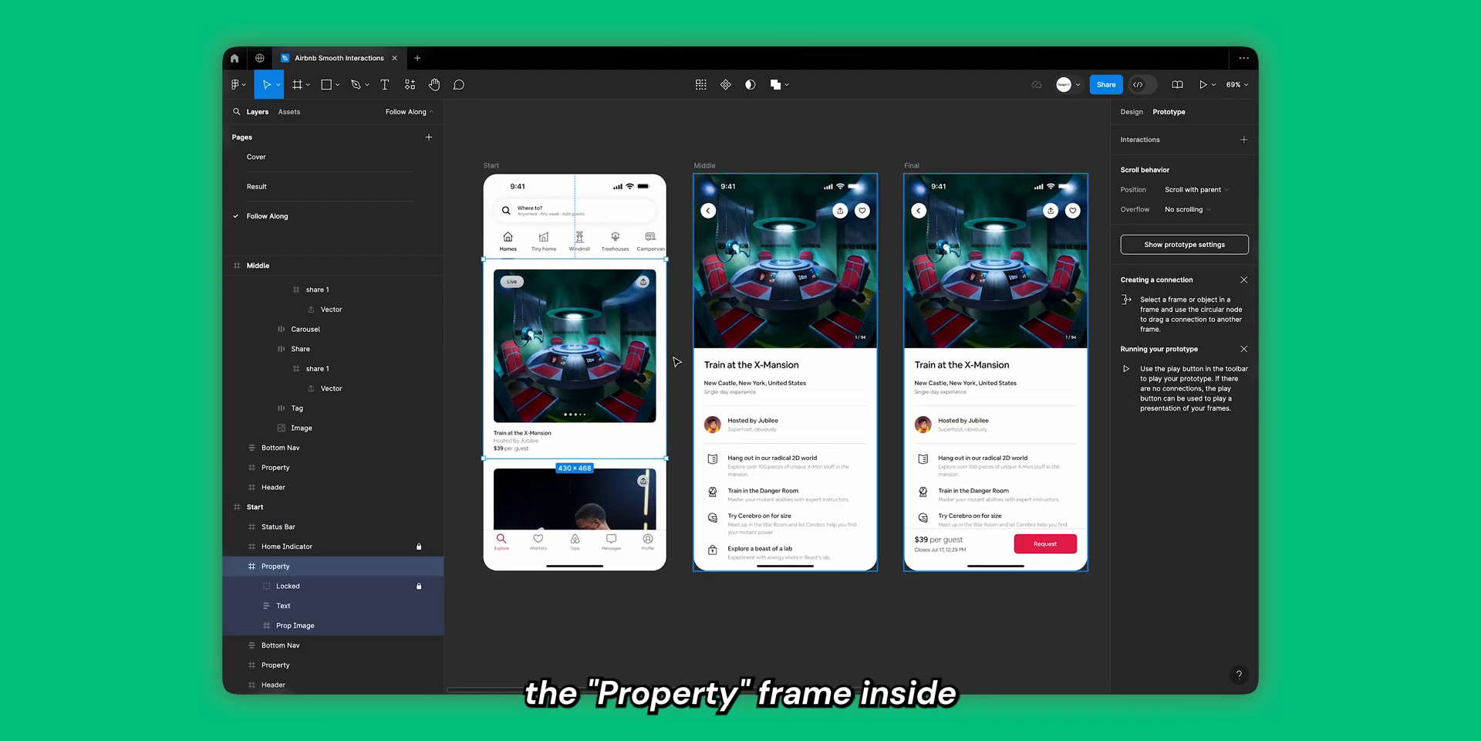
{"action": "mouse_move", "coordinate": [668, 359]}
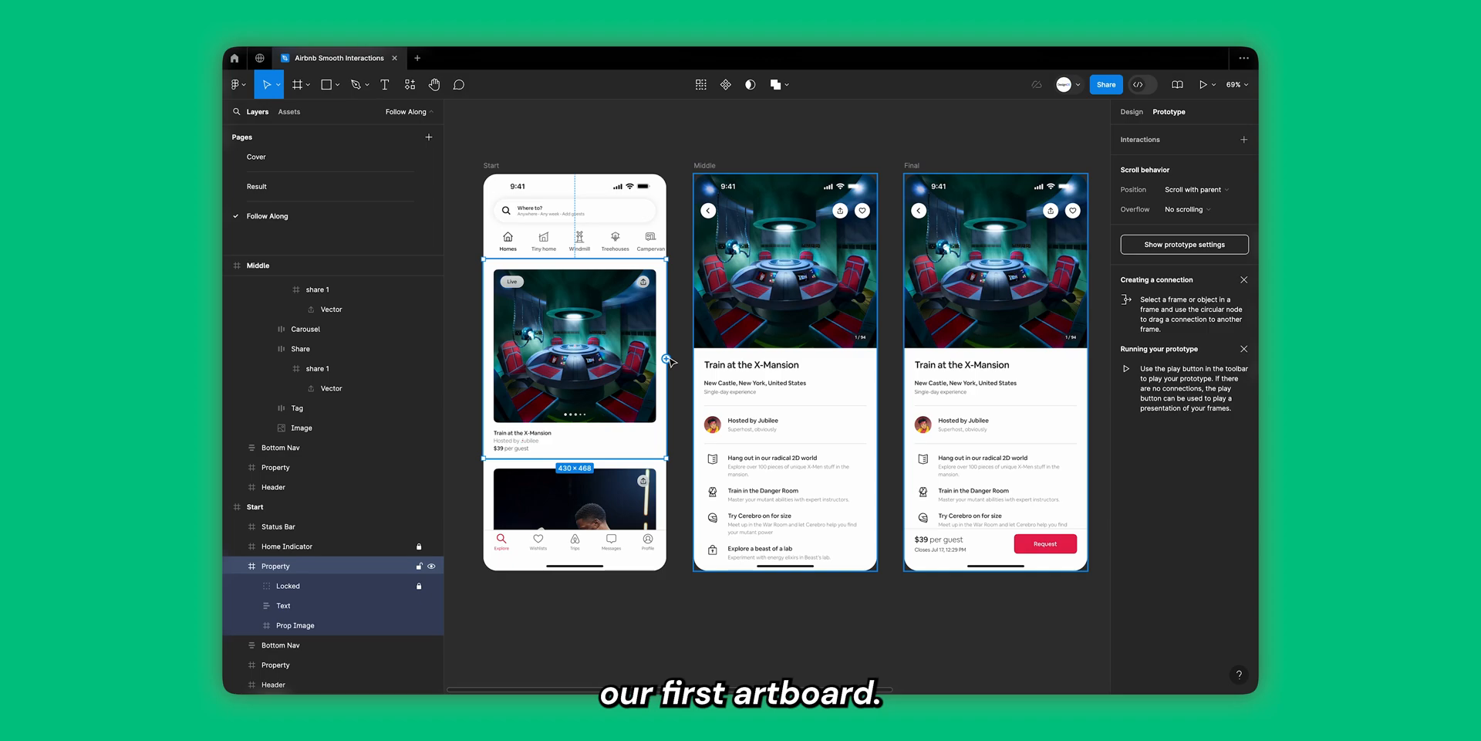
{"action": "left_click_drag", "start_coordinate": [668, 360], "coordinate": [709, 362]}
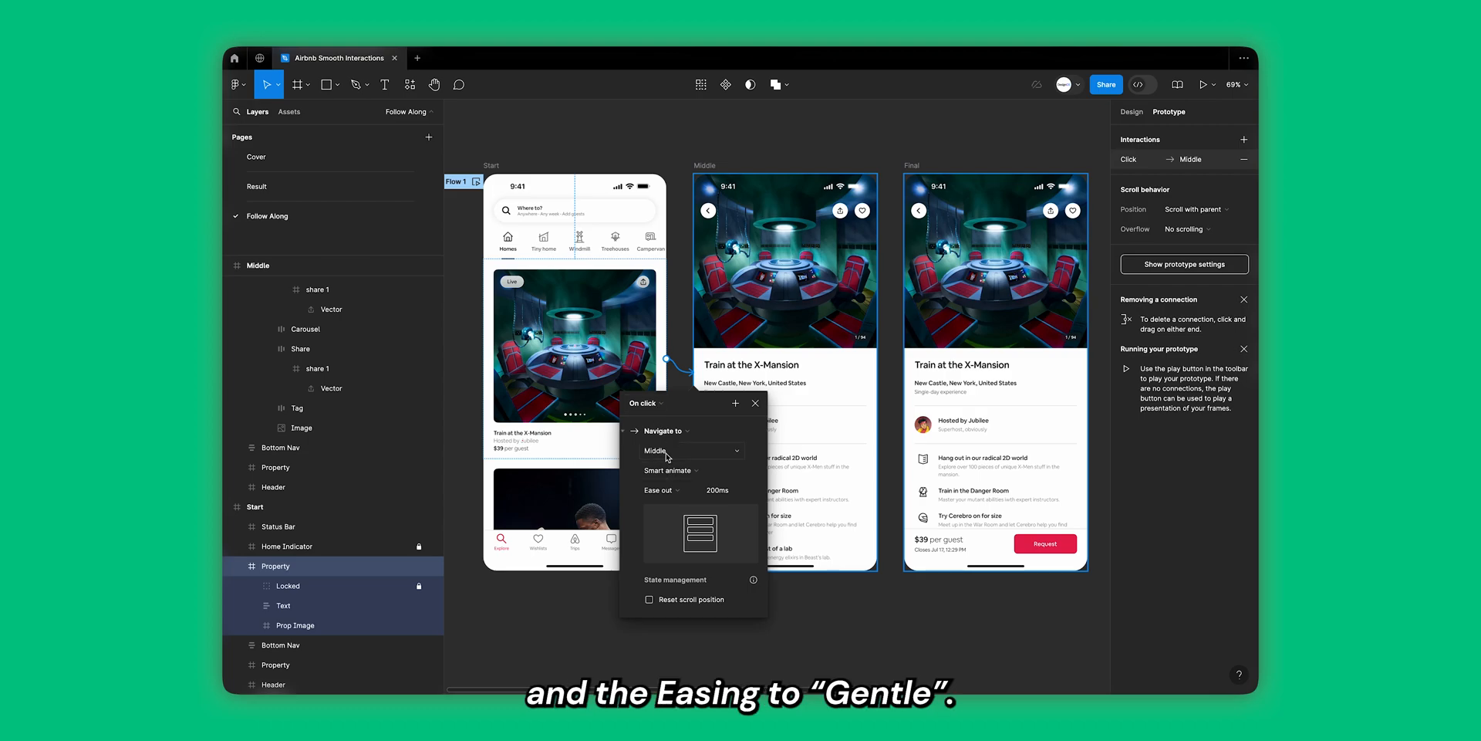
{"action": "left_click", "coordinate": [668, 489]}
{"action": "left_click", "coordinate": [669, 590]}
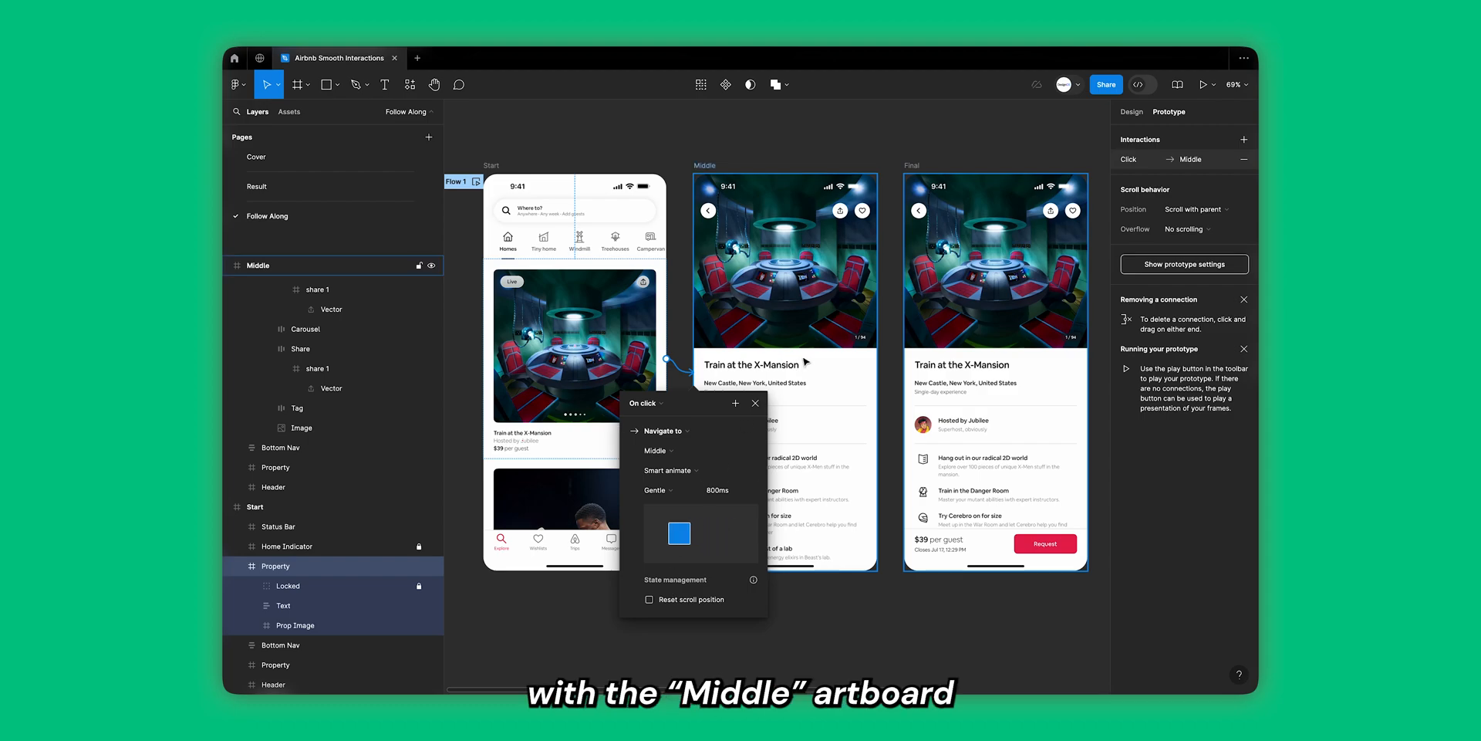
Step: Connect the Middle artboard to Final with an After delay trigger of 1 ms
{"action": "left_click", "coordinate": [840, 205]}
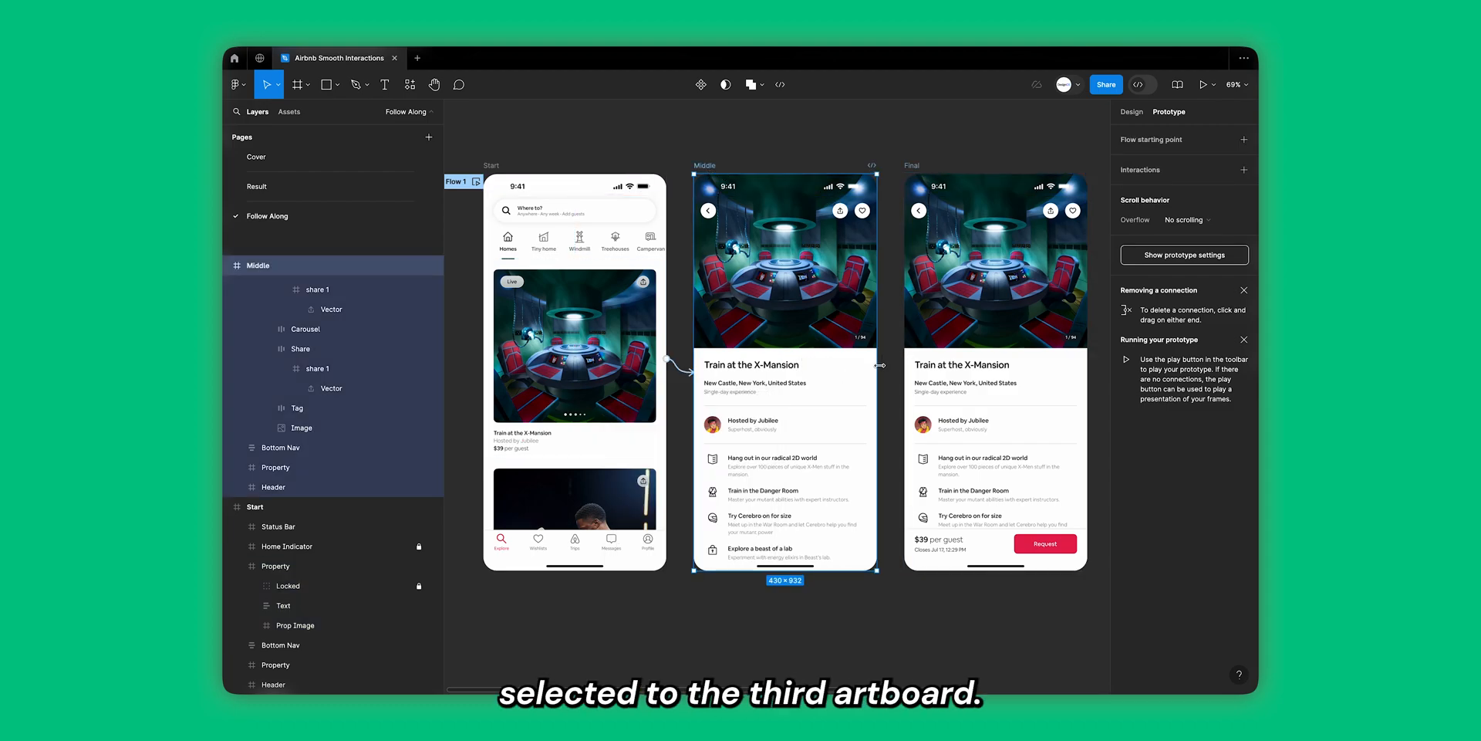
{"action": "left_click_drag", "start_coordinate": [877, 372], "coordinate": [973, 370]}
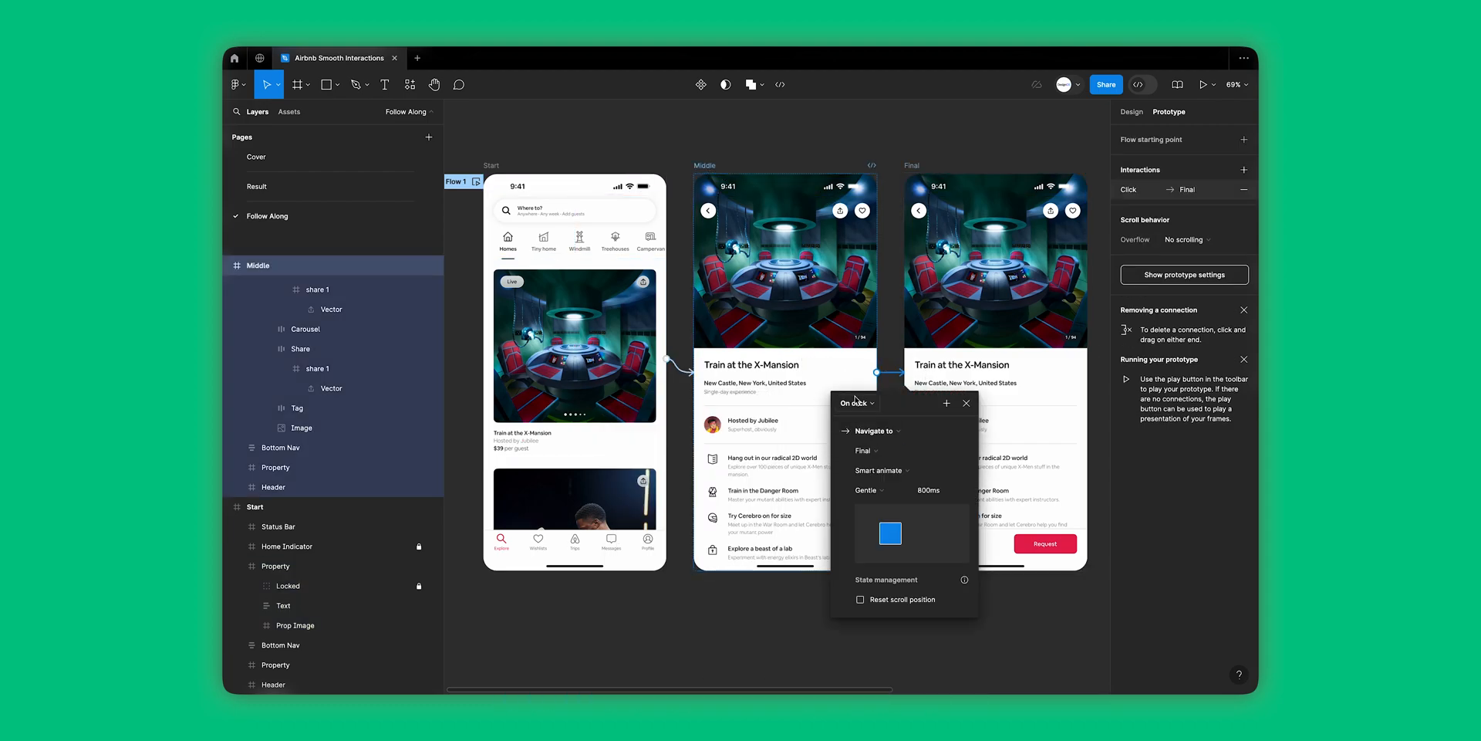
{"action": "left_click", "coordinate": [856, 401]}
{"action": "left_click", "coordinate": [859, 557]}
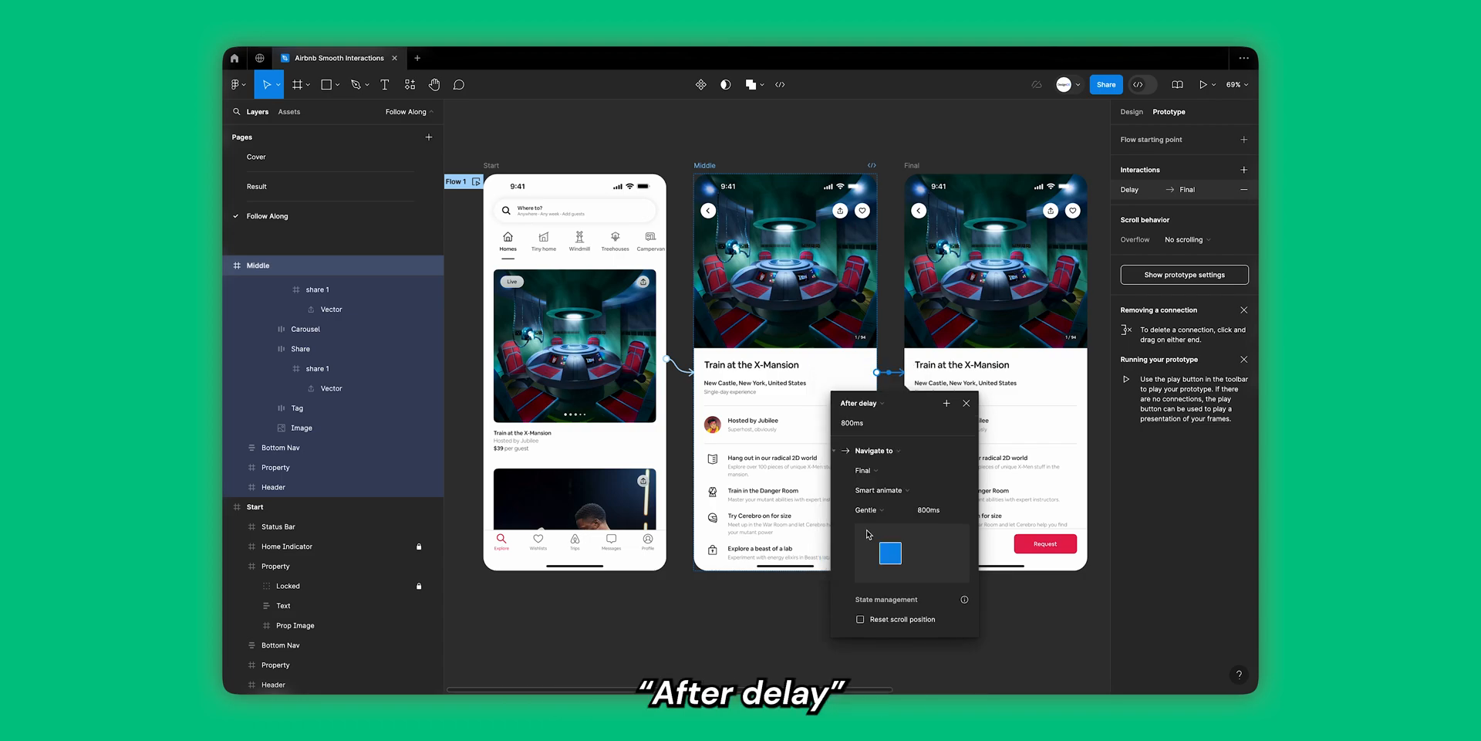
{"action": "double_click", "coordinate": [877, 423]}
{"action": "key", "text": "Return"}
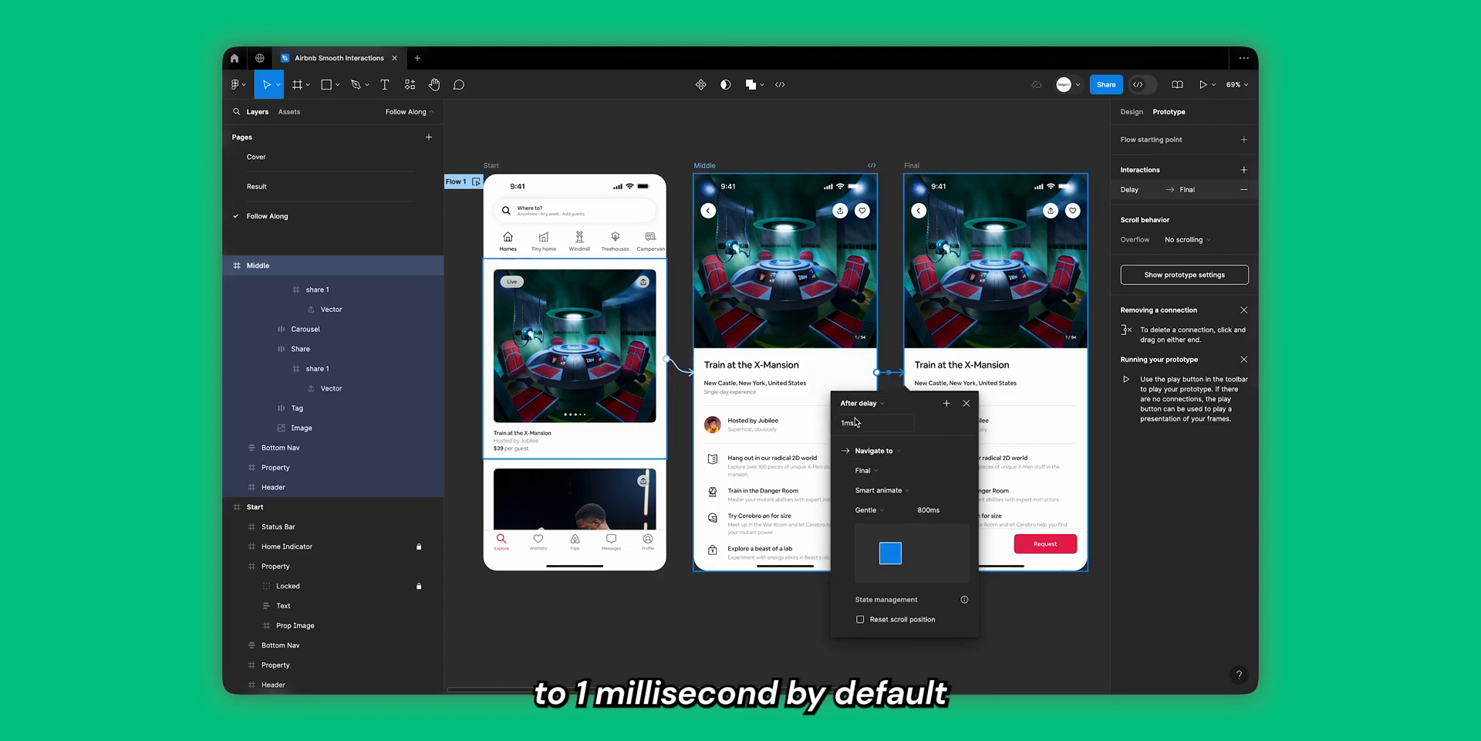
Step: Set the Middle-to-Final transition's easing to Ease in and out with a duration of 200 ms
{"action": "left_click", "coordinate": [875, 508]}
{"action": "left_click", "coordinate": [911, 424]}
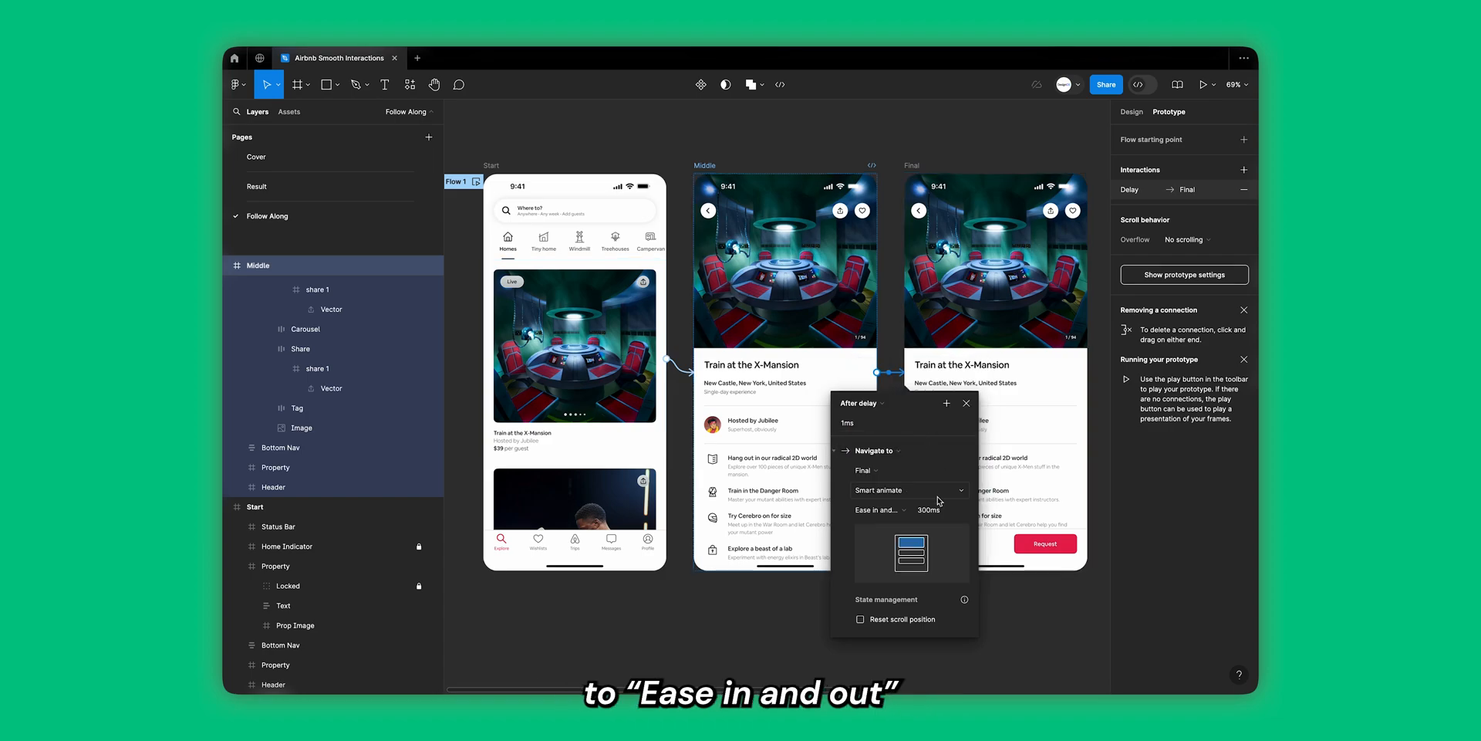
{"action": "type", "text": "200"}
{"action": "key", "text": "Return"}
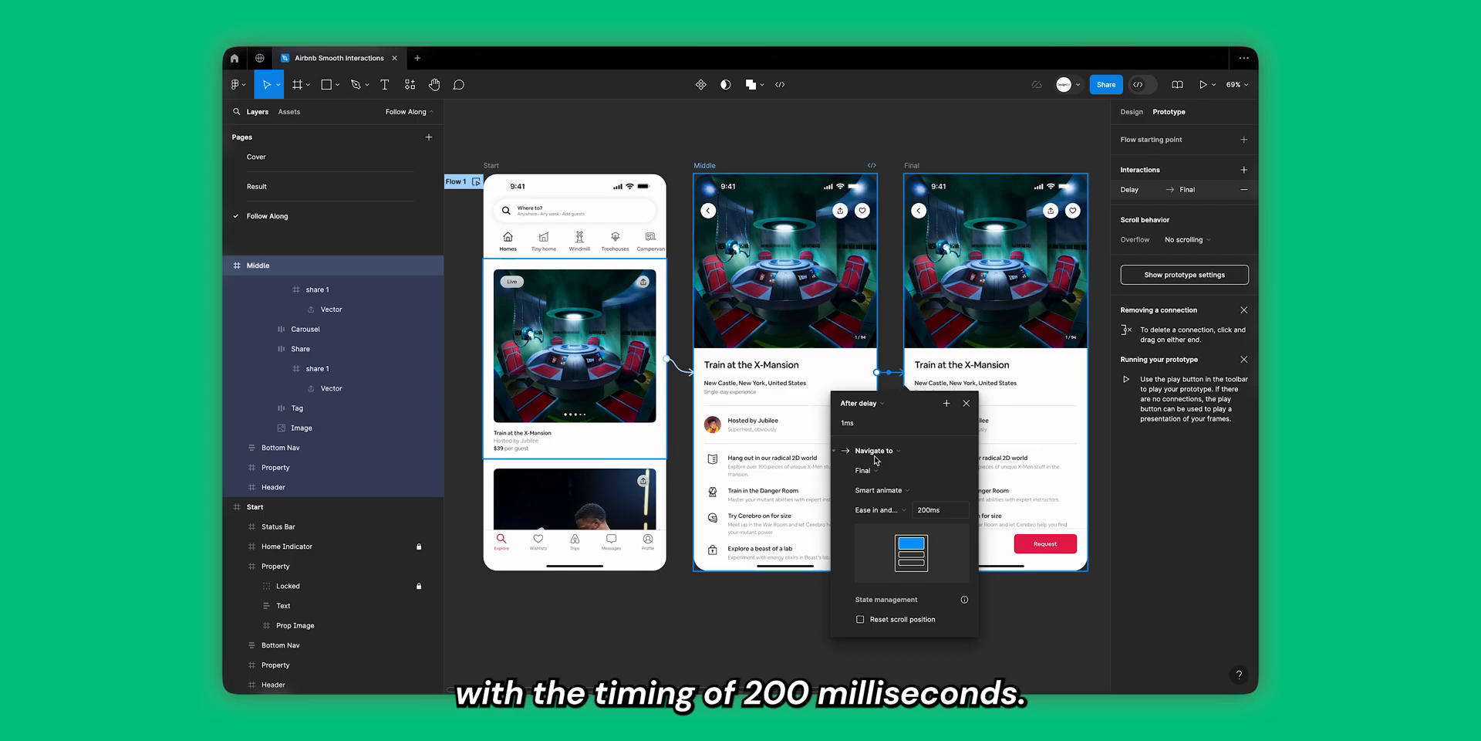
Step: Open the Flow 1 prototype preview from the Start artboard and play the transition of the Train at the X-Mansion card
{"action": "left_click", "coordinate": [755, 152]}
{"action": "scroll", "coordinate": [754, 152], "scroll_direction": "left", "scroll_amount": 6}
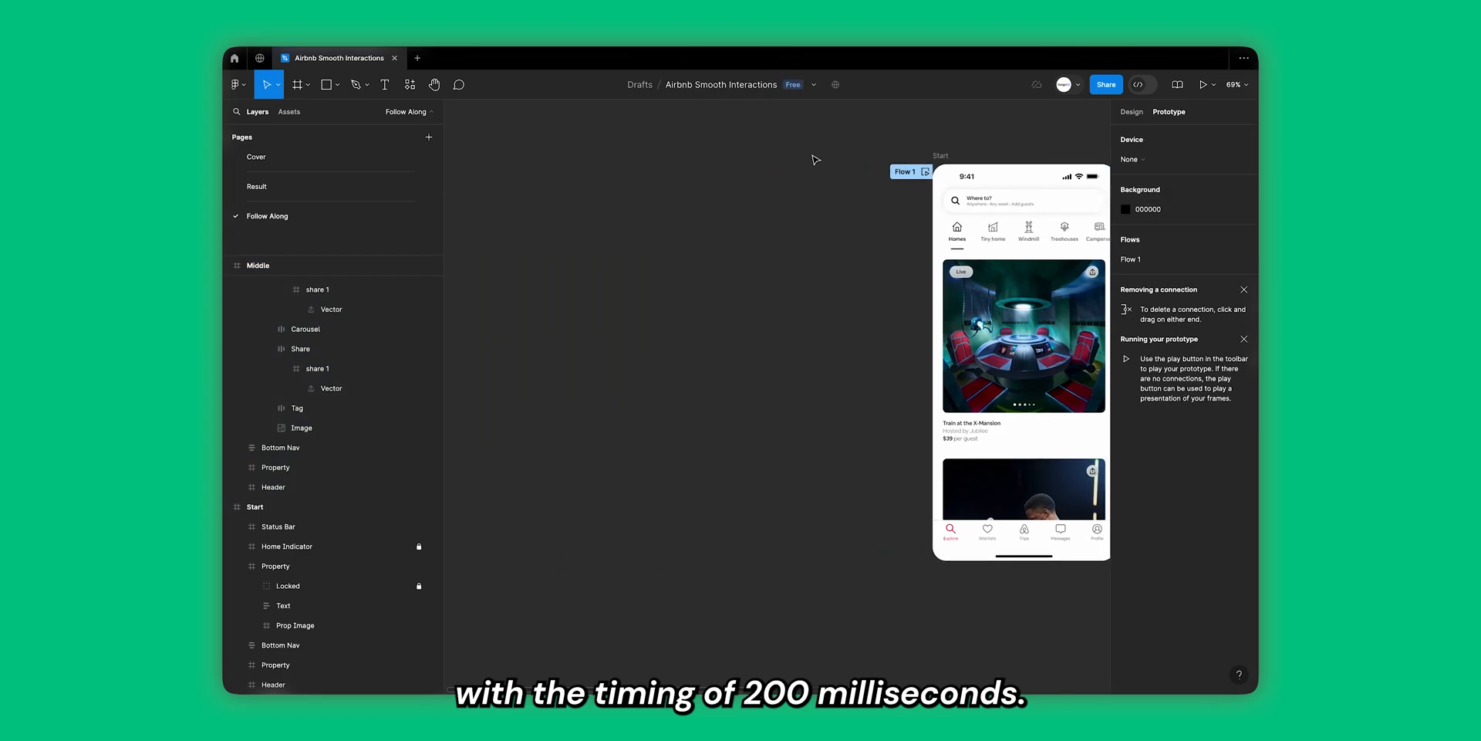
{"action": "left_click", "coordinate": [925, 172]}
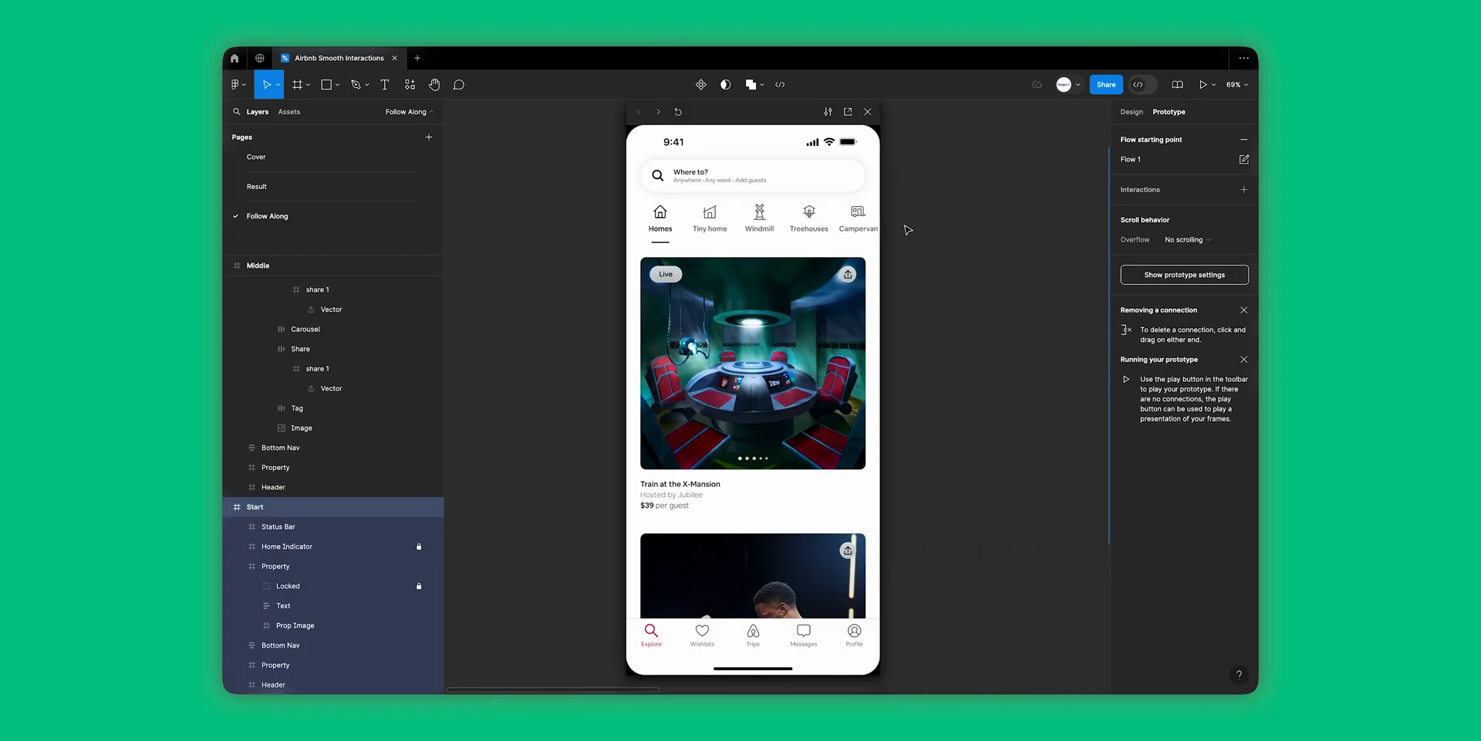
{"action": "left_click", "coordinate": [821, 382]}
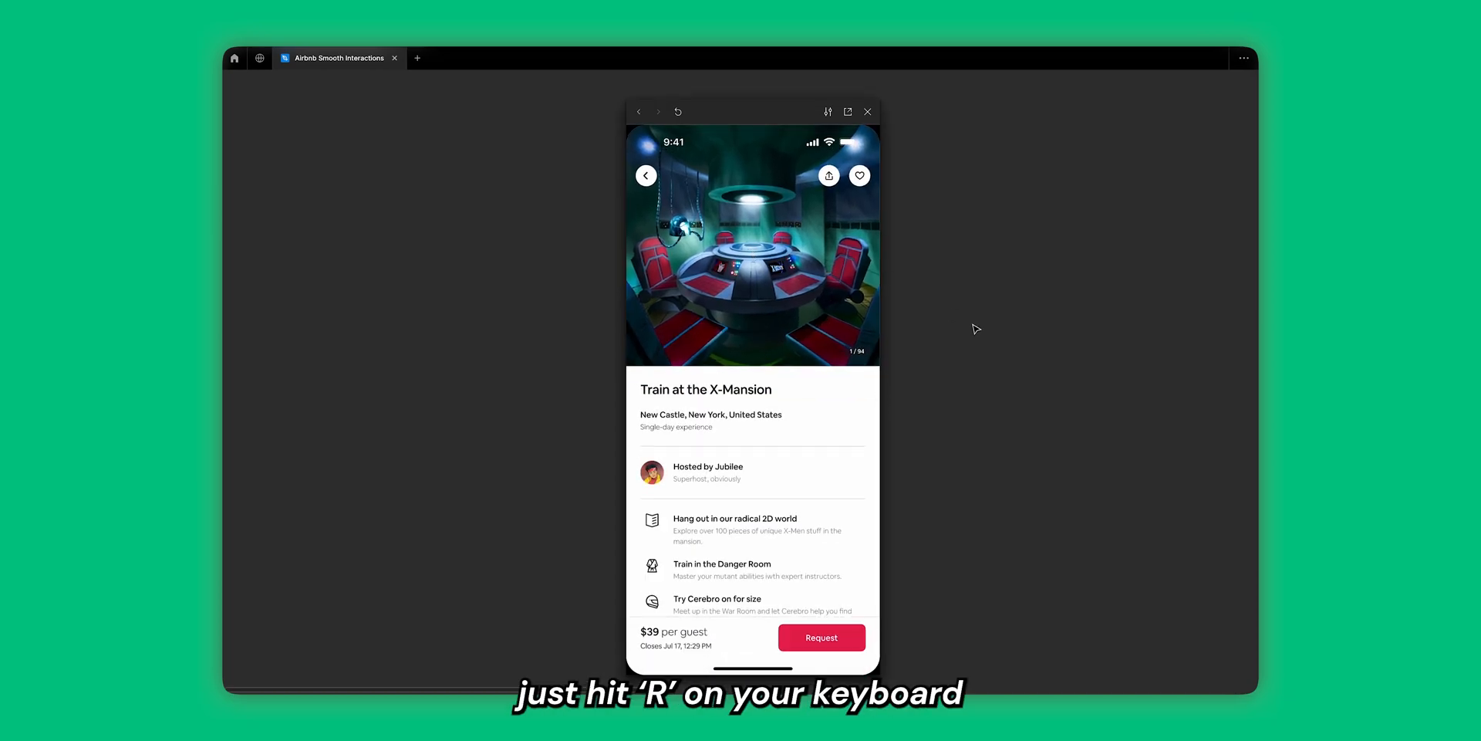
Step: Restart the prototype and replay the card-to-property-page animation twice, then reset it and close the preview
{"action": "key", "text": "r"}
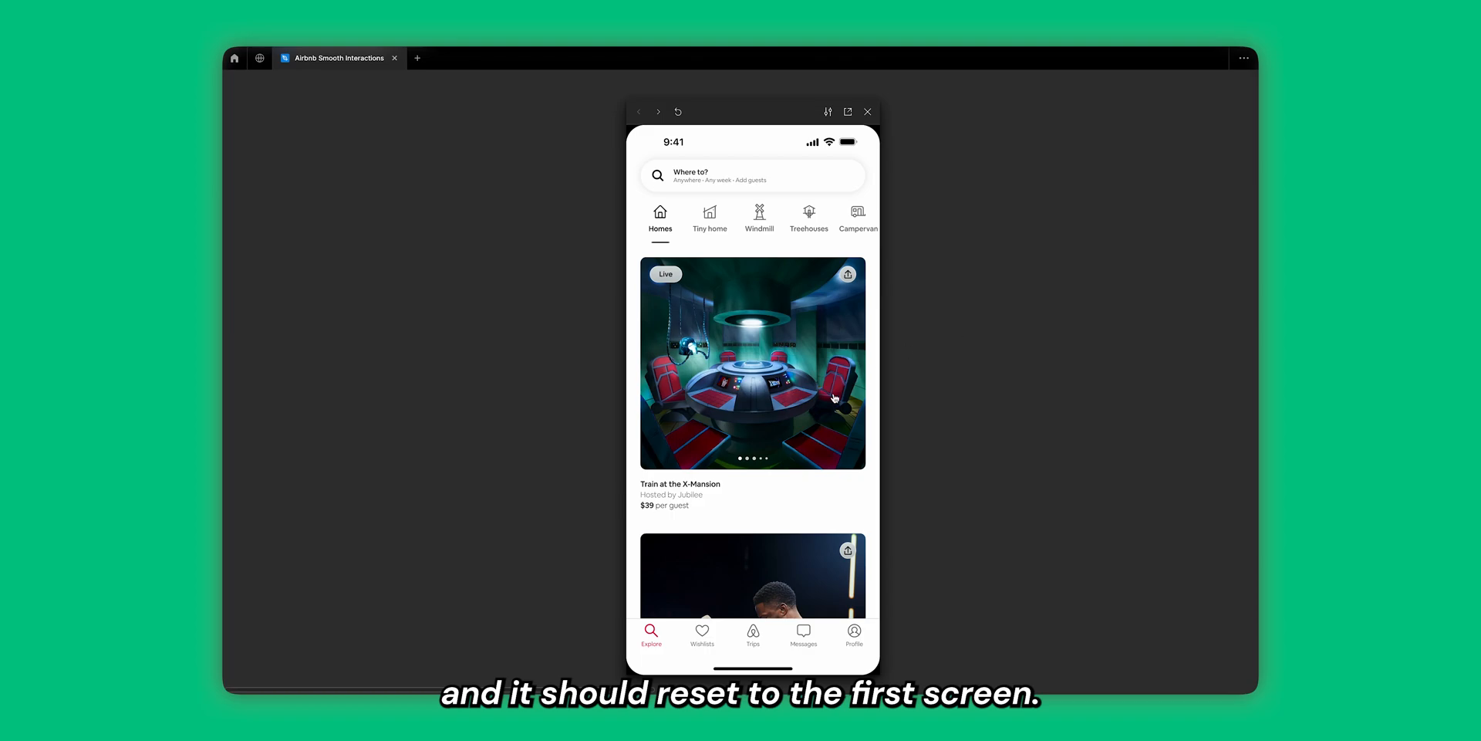
{"action": "left_click", "coordinate": [834, 399]}
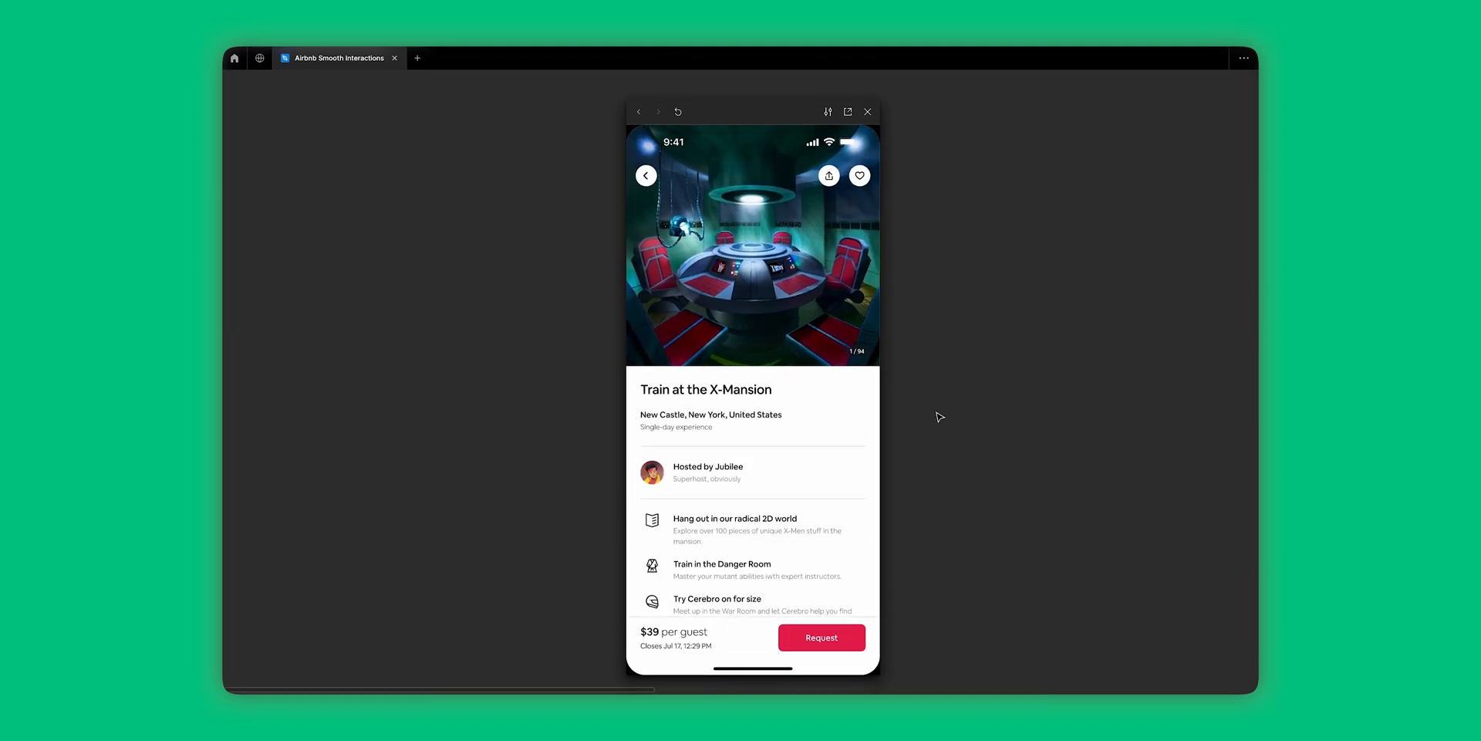
{"action": "key", "text": "r"}
{"action": "left_click", "coordinate": [830, 423]}
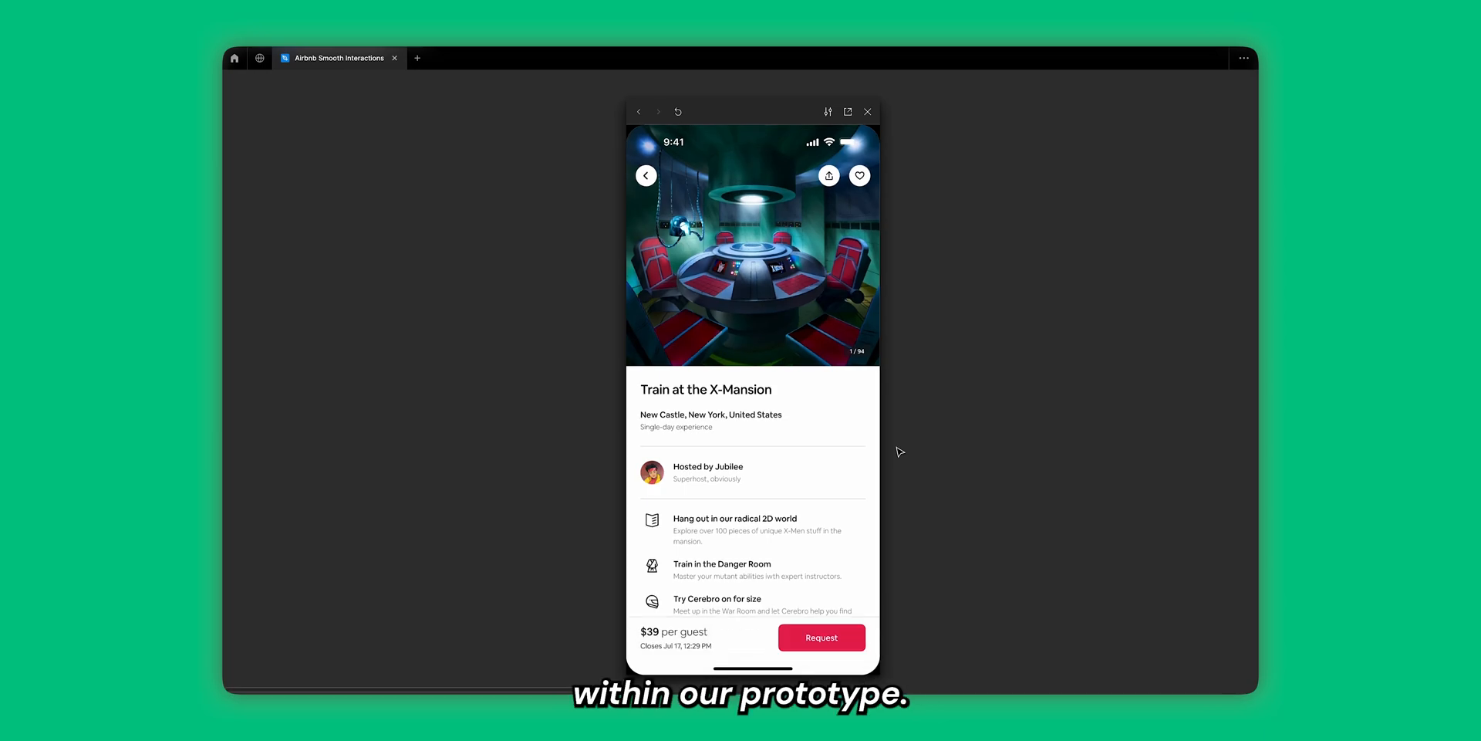
{"action": "key", "text": "r"}
{"action": "key", "text": "Escape"}
Step: Connect the Final artboard's Back button to Start on click, using Smart animate with Gentle easing
{"action": "left_click", "coordinate": [984, 204]}
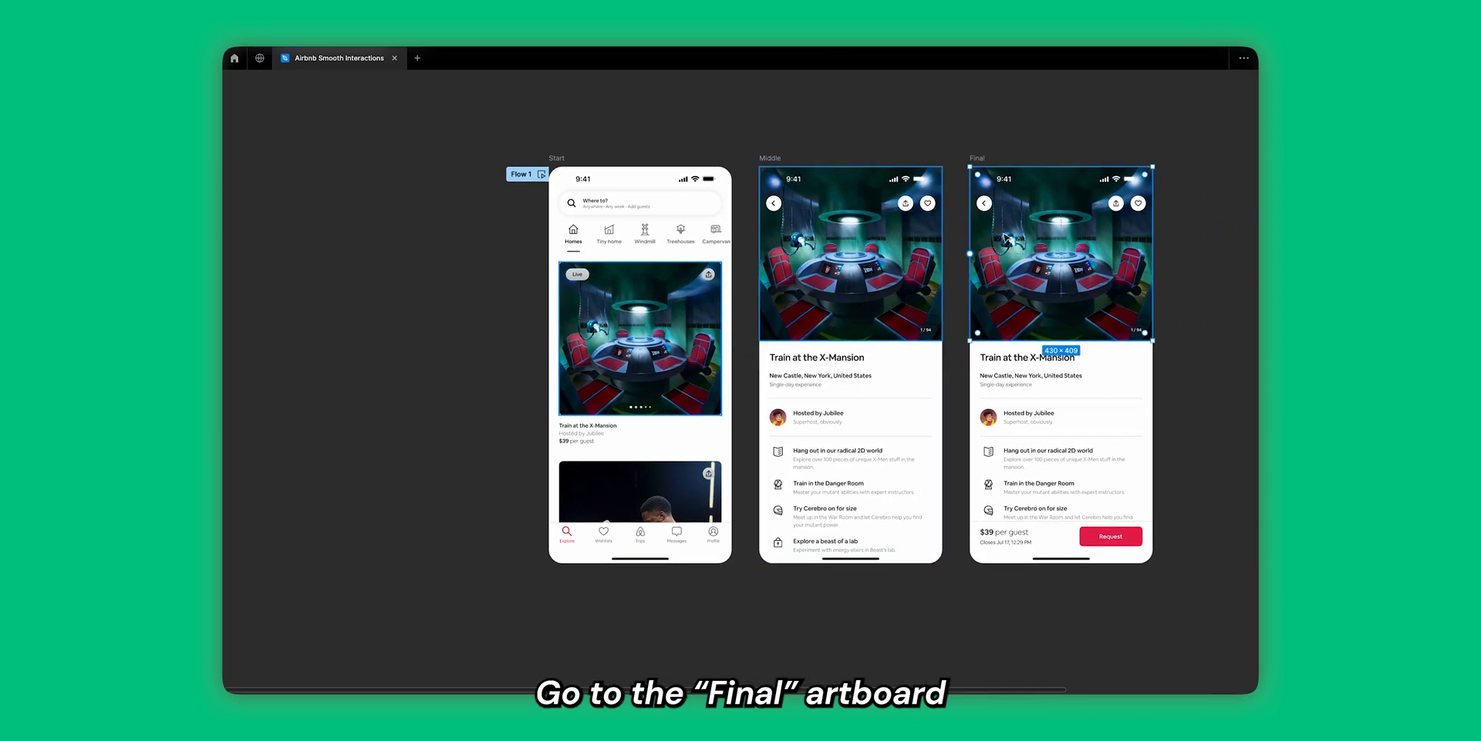
{"action": "double_click", "coordinate": [984, 204]}
{"action": "key", "text": "super+backslash"}
{"action": "mouse_move", "coordinate": [993, 204]}
{"action": "left_mouse_down"}
{"action": "mouse_move", "coordinate": [710, 324]}
{"action": "mouse_move", "coordinate": [679, 378]}
{"action": "left_mouse_up"}
{"action": "left_click", "coordinate": [726, 484]}
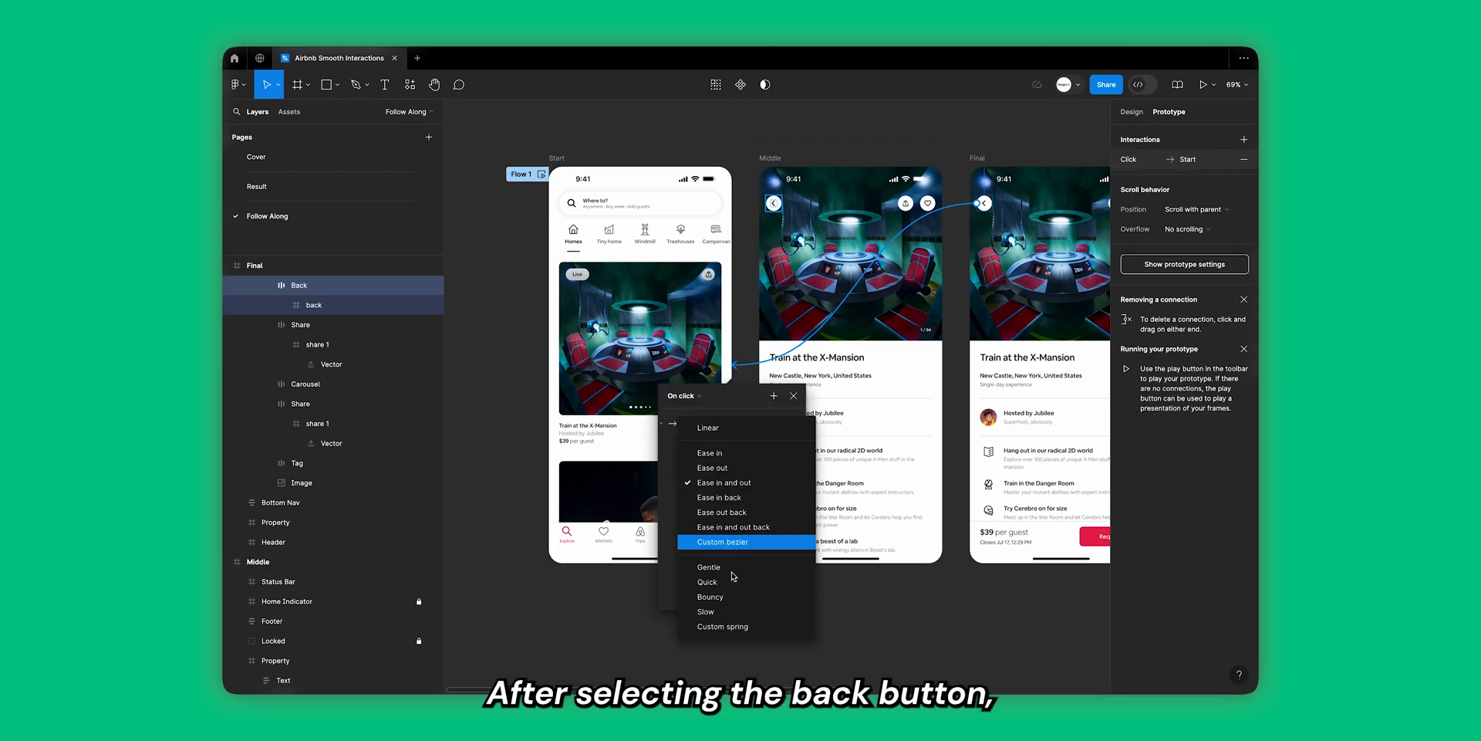
{"action": "left_click", "coordinate": [706, 569]}
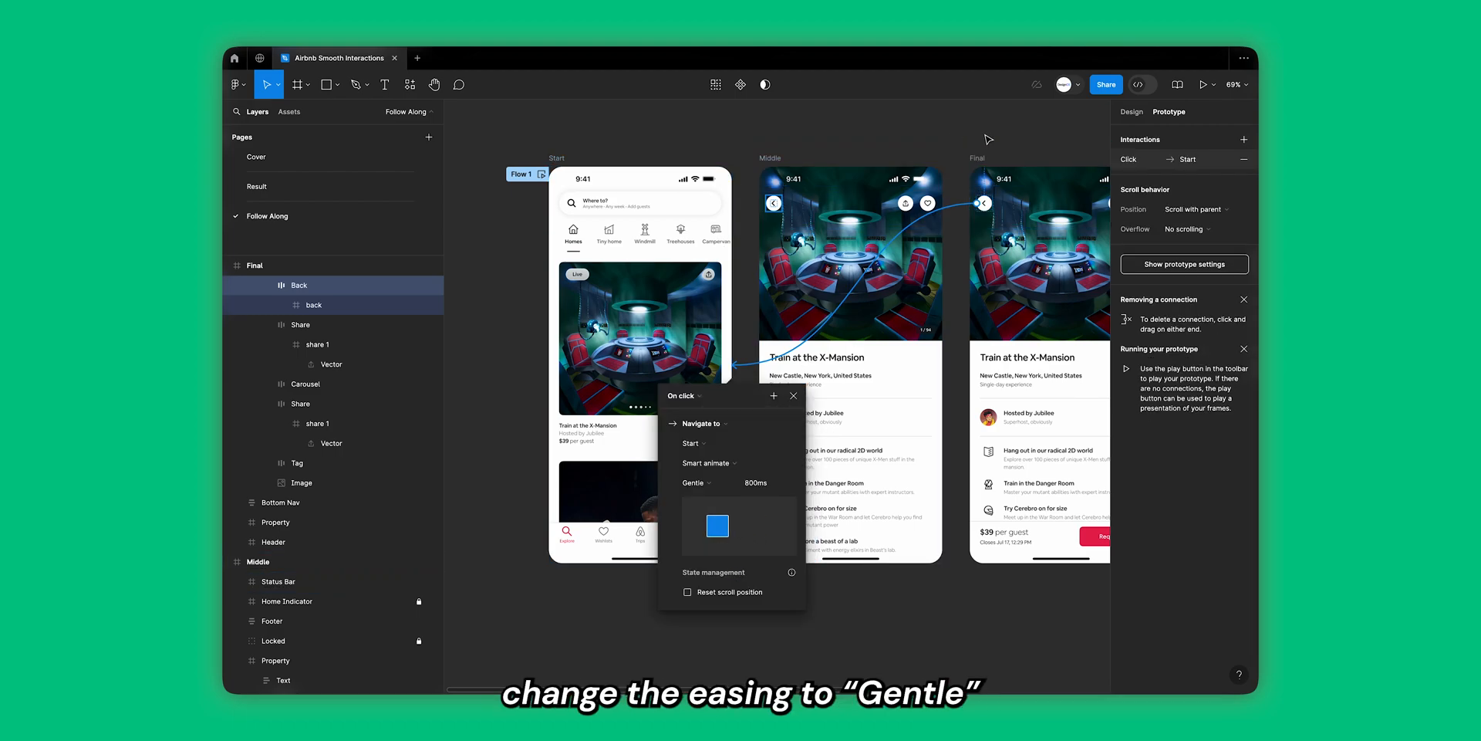
{"action": "left_click", "coordinate": [988, 139]}
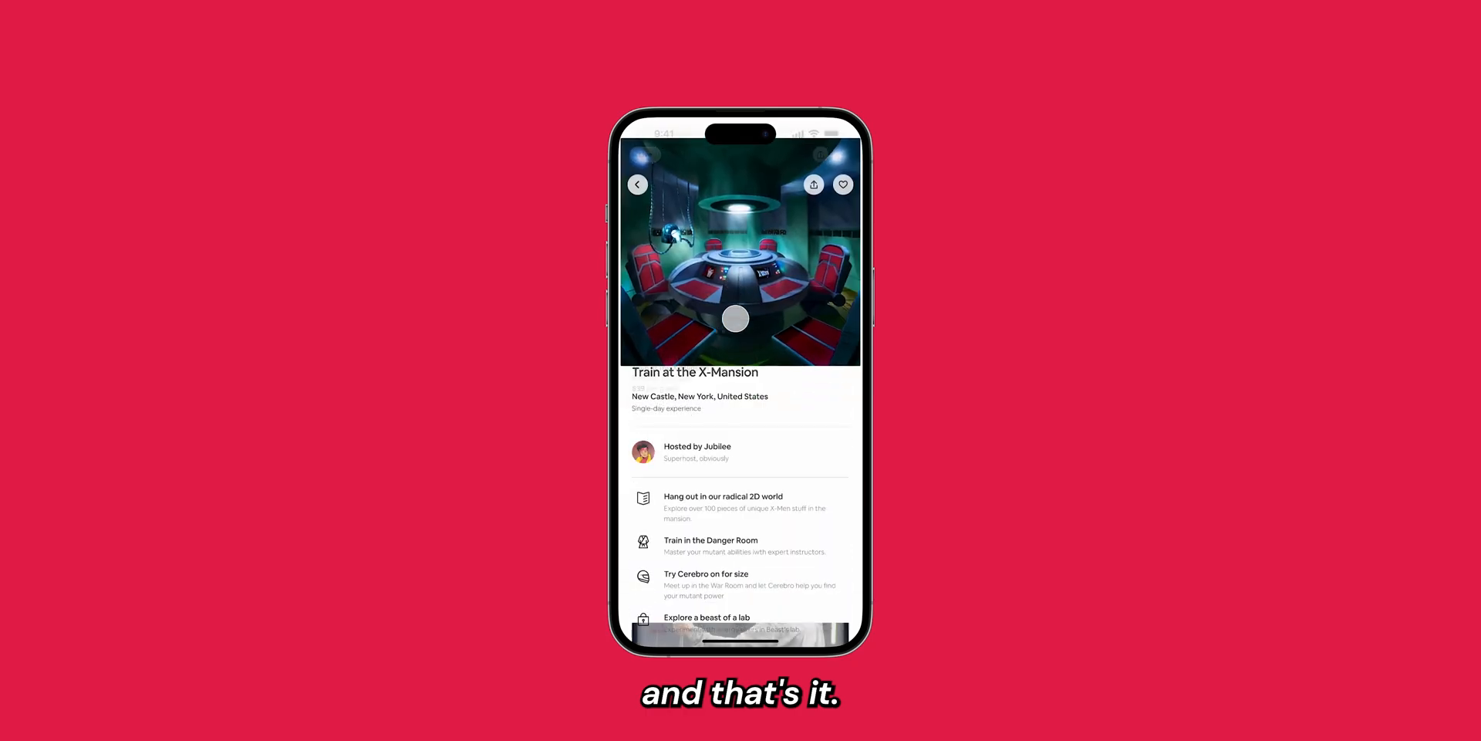